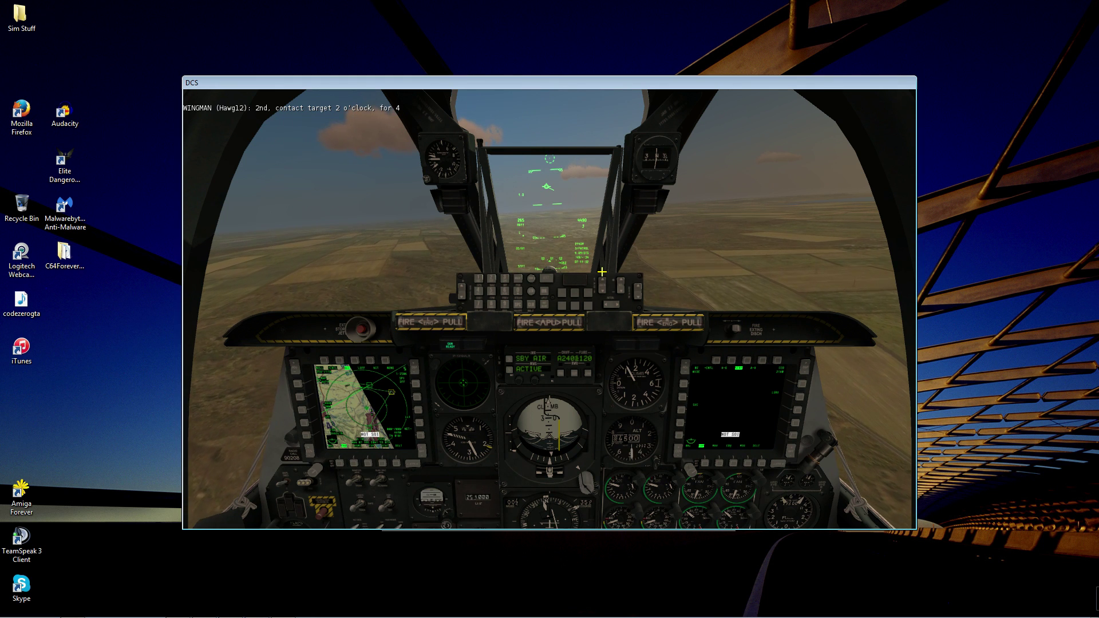
Order the wingman over the radio to engage air defences
key("backslash")
key("F1")
key("F2")
key("F4")
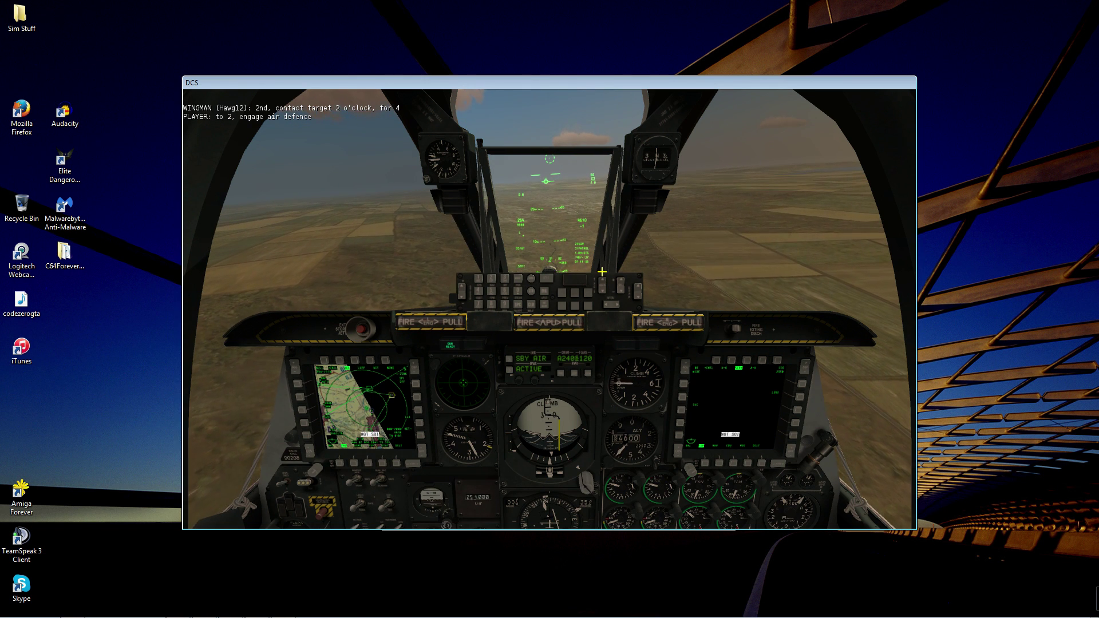
Order the wingman over the radio to engage targets of opportunity
key("backslash")
key("F1")
key("F2")
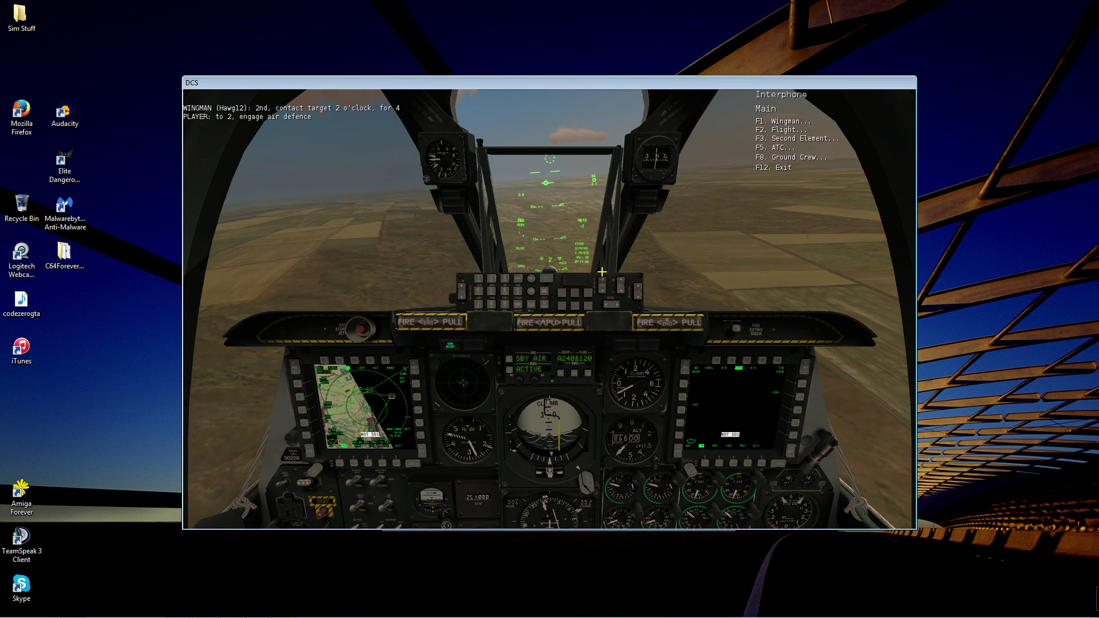
key("F1")
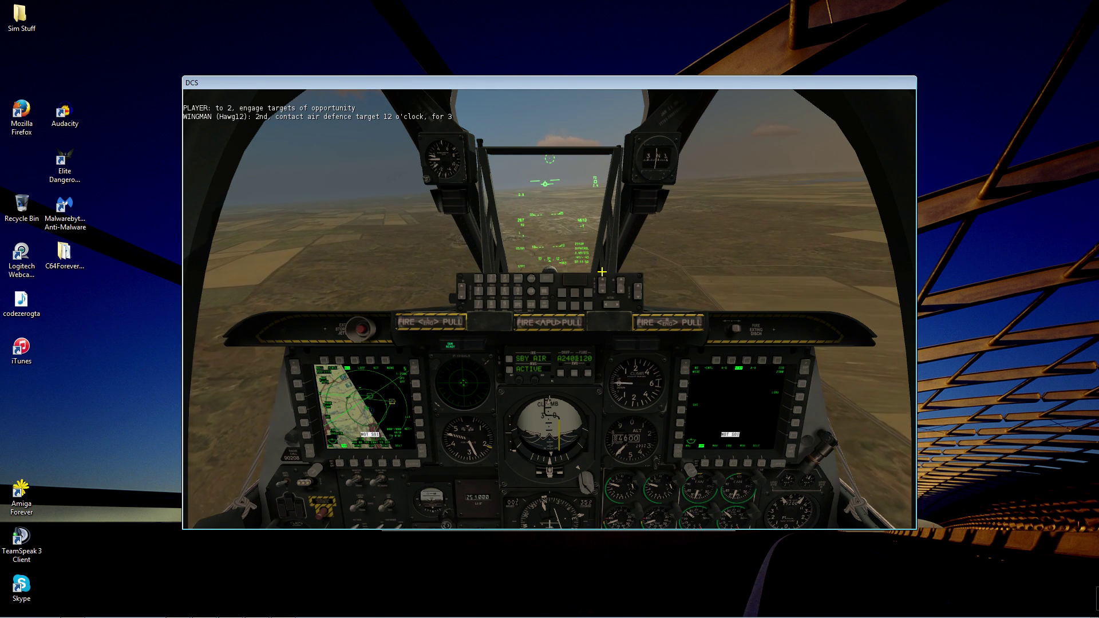
Repeat the radio order for the wingman to engage air defences
key("backslash")
key("F1")
key("F2")
key("F4")
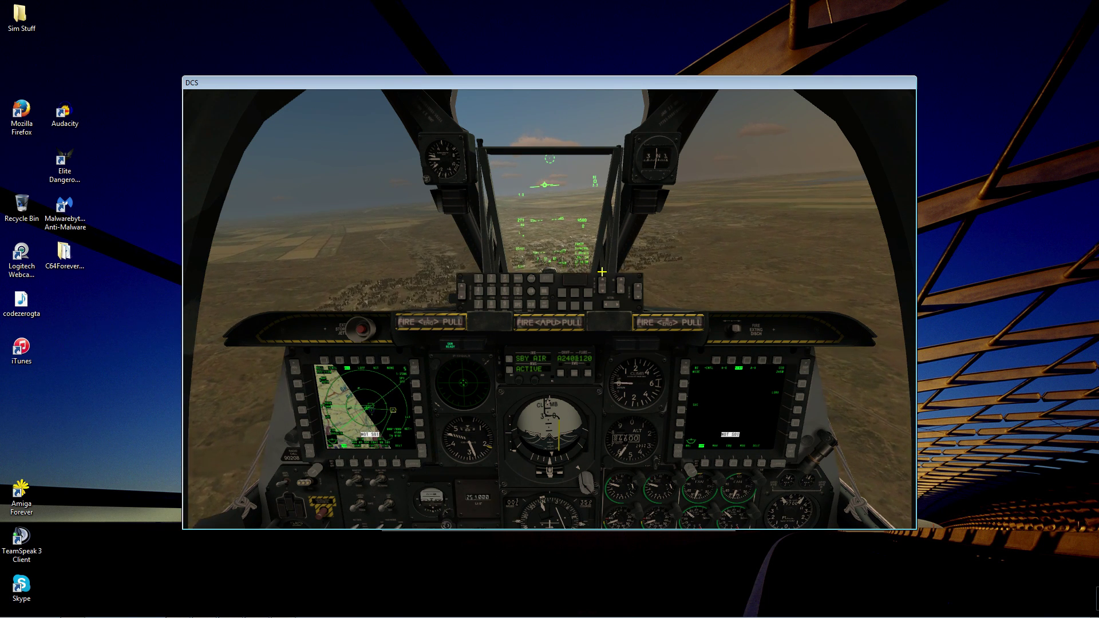
key("Escape")
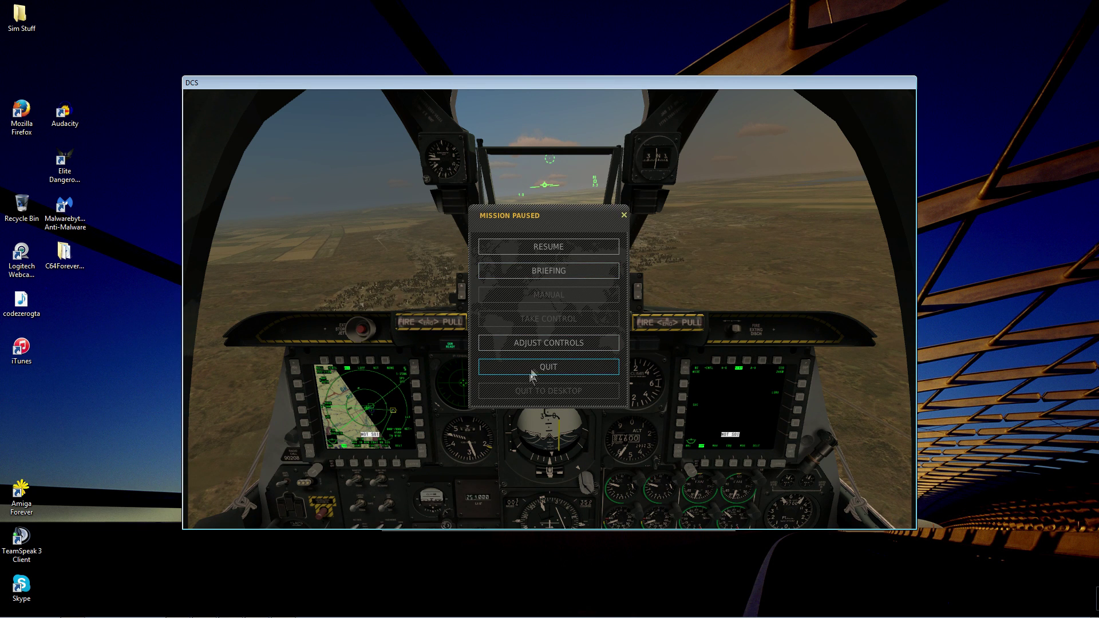
key("Escape")
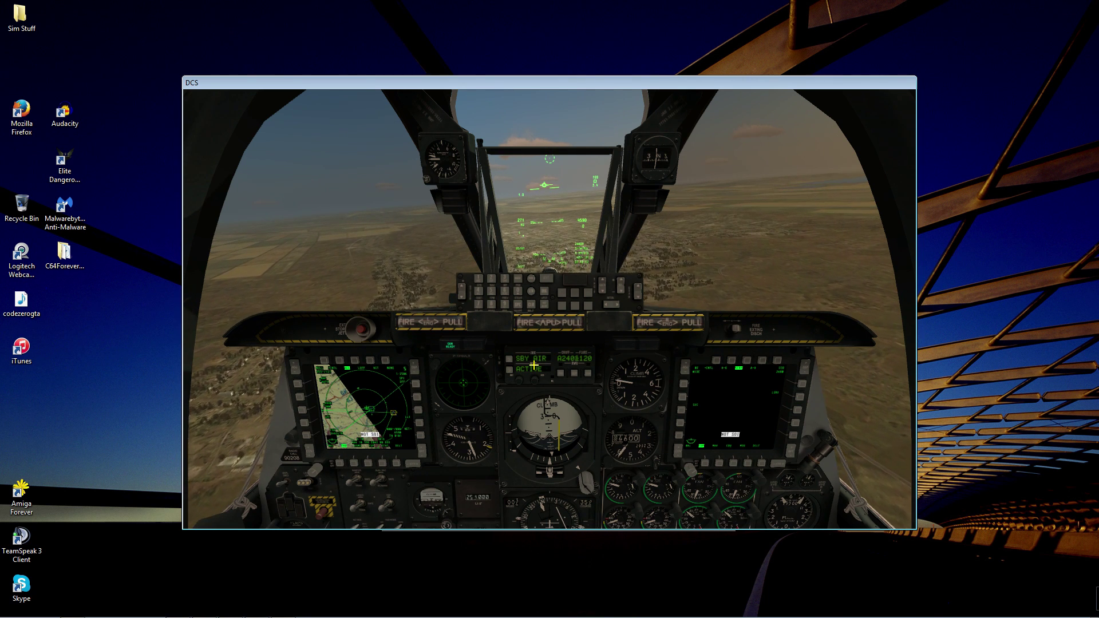
Examine the Wingman and Flight submenus of the interphone menu, exiting each without giving an order
key("backslash")
key("F1")
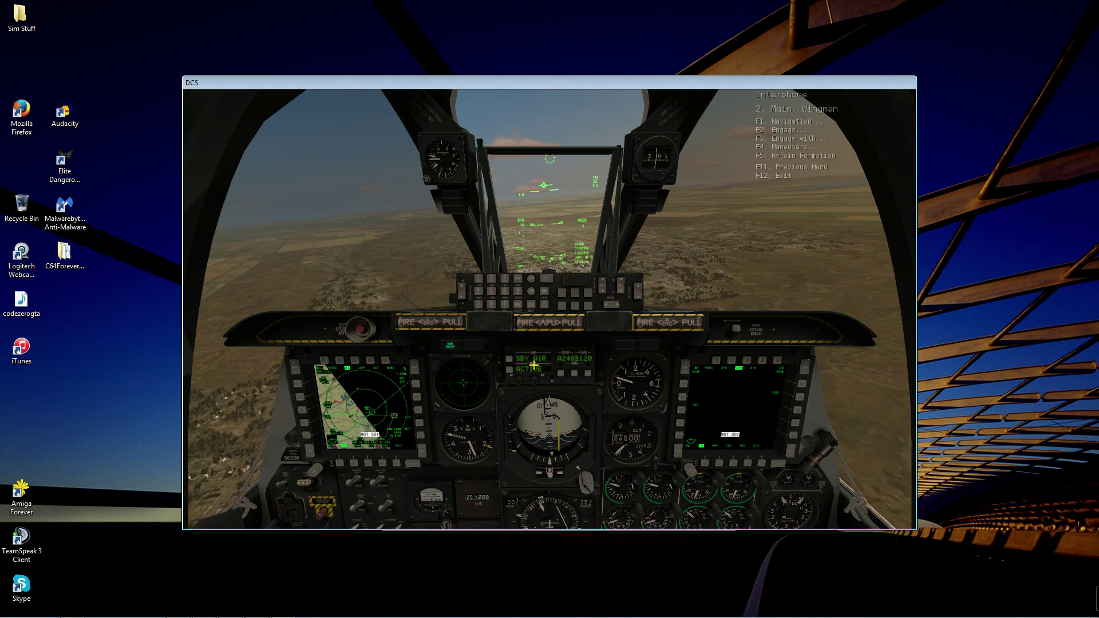
key("F12")
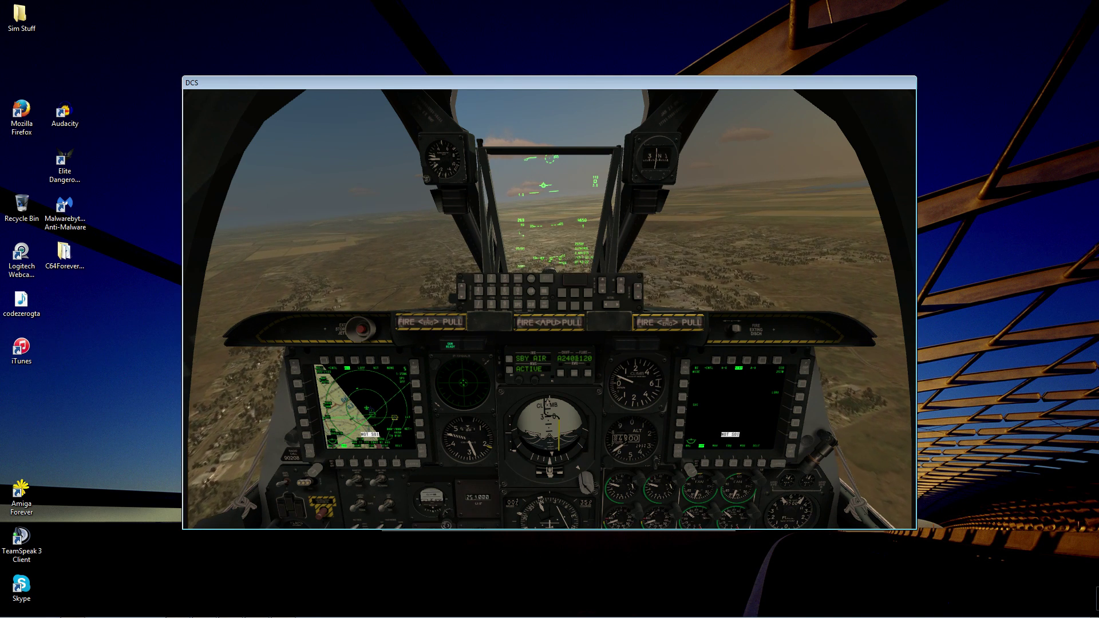
key("backslash")
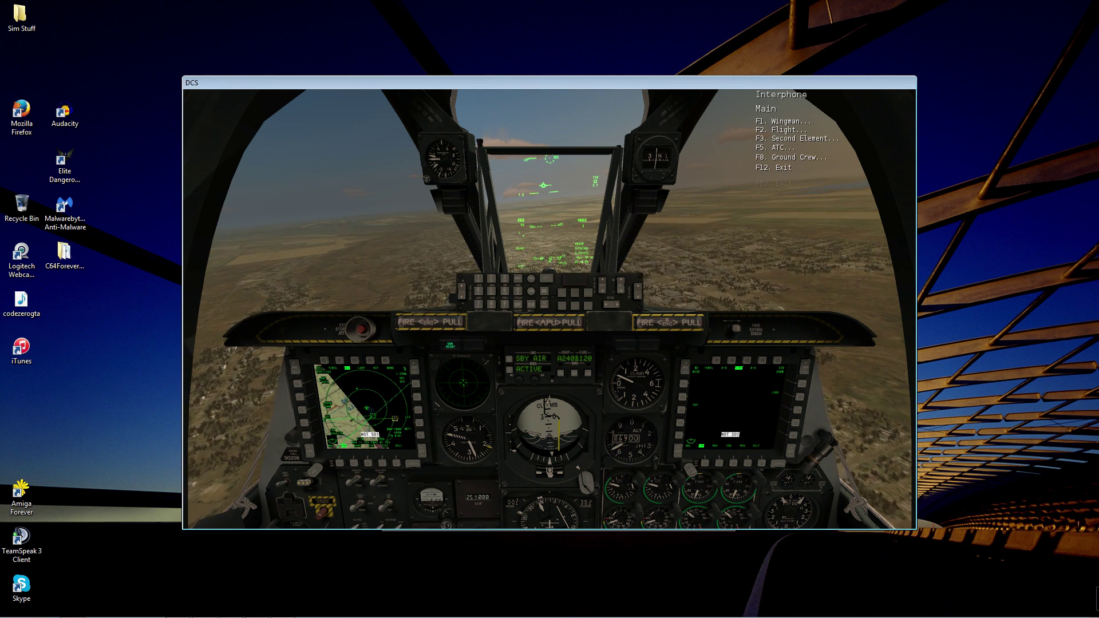
key("F2")
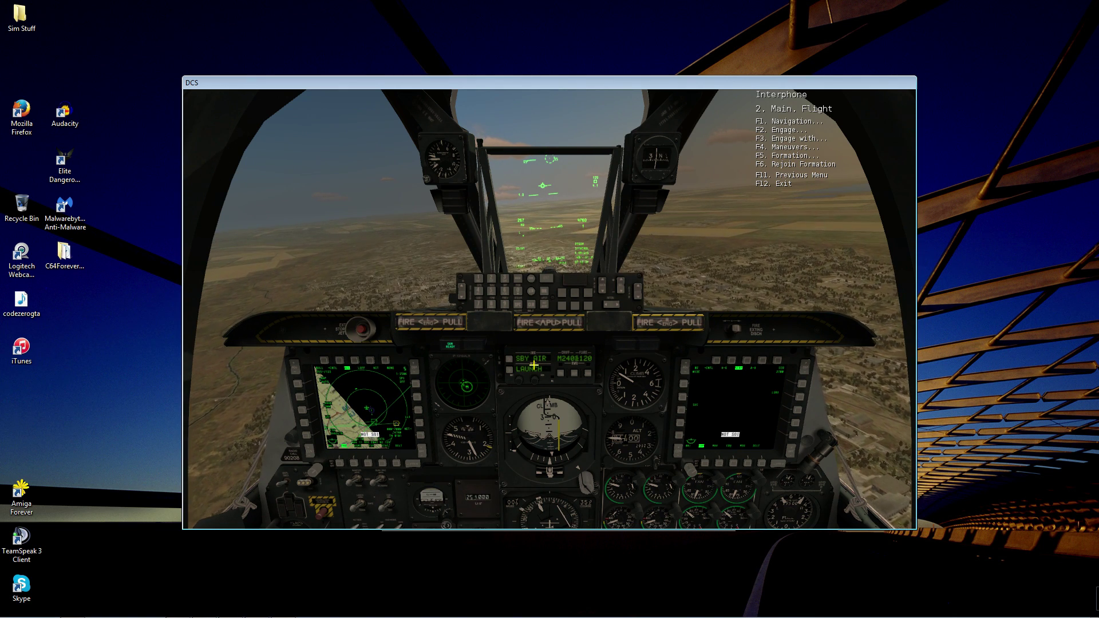
key("F12")
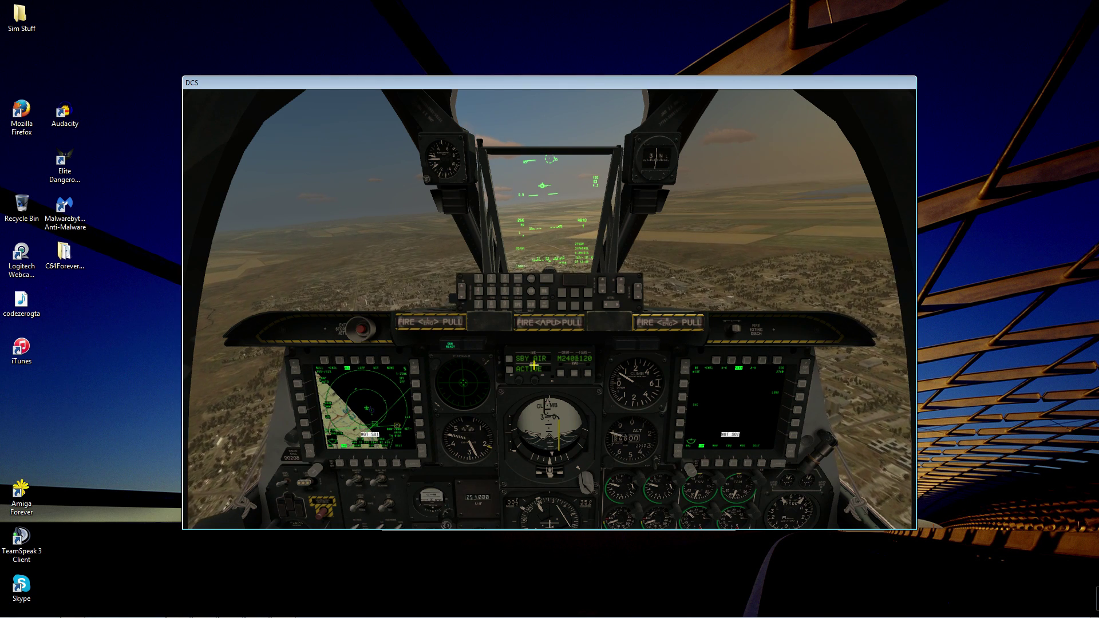
key("F1")
key("F2")
key("F1")
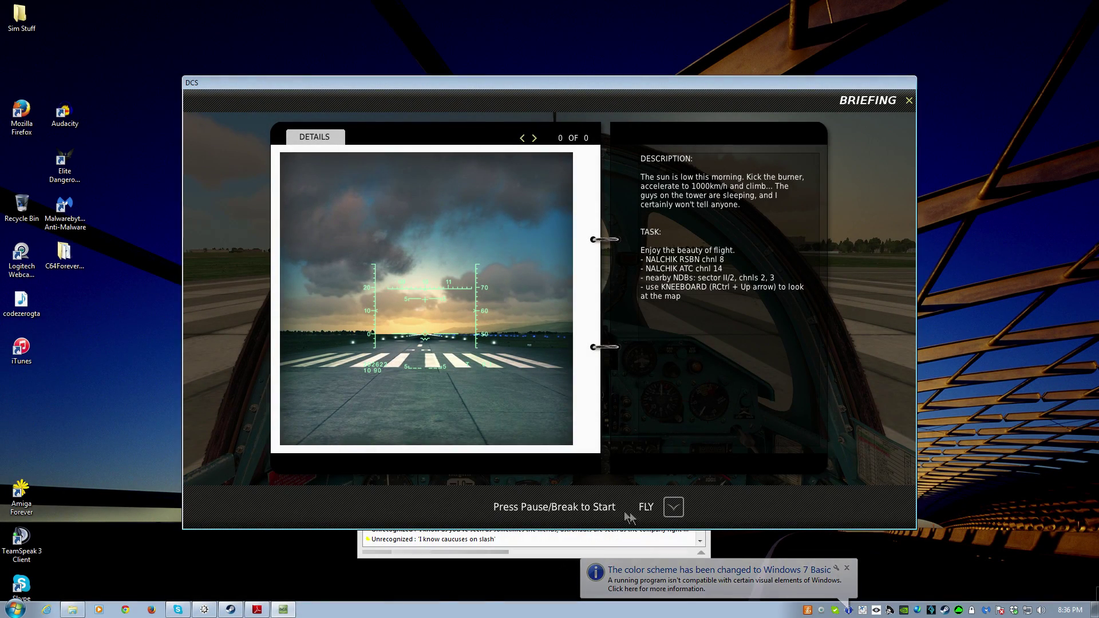
Start flying the briefed mission and examine the Wingman and Flight radio submenus by way of the takeoff menu's parent menu
left_click(671, 506)
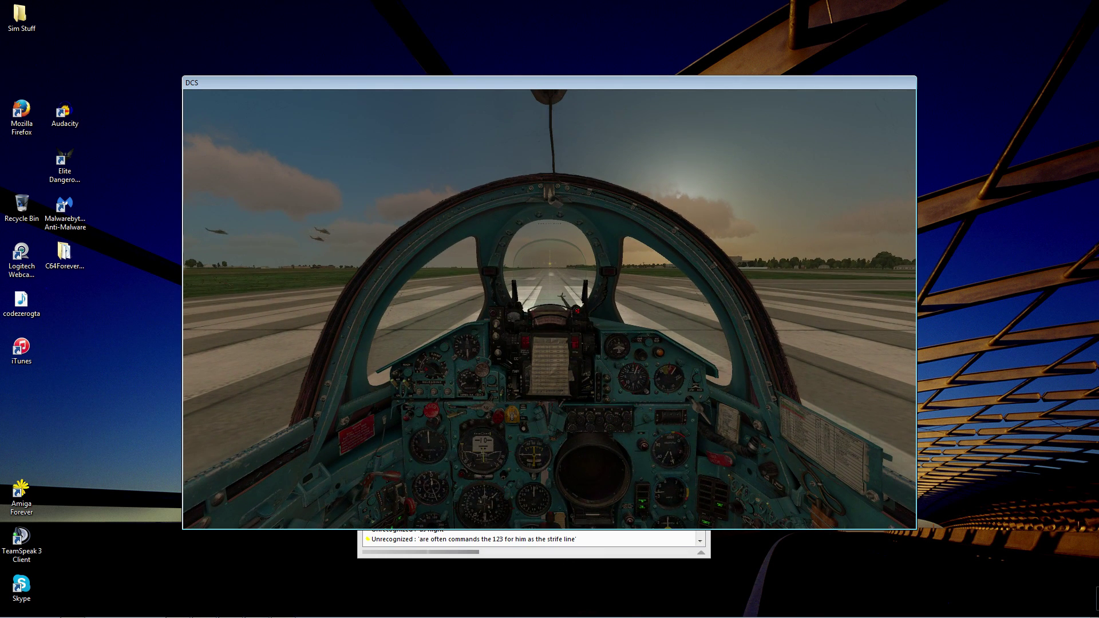
key("backslash")
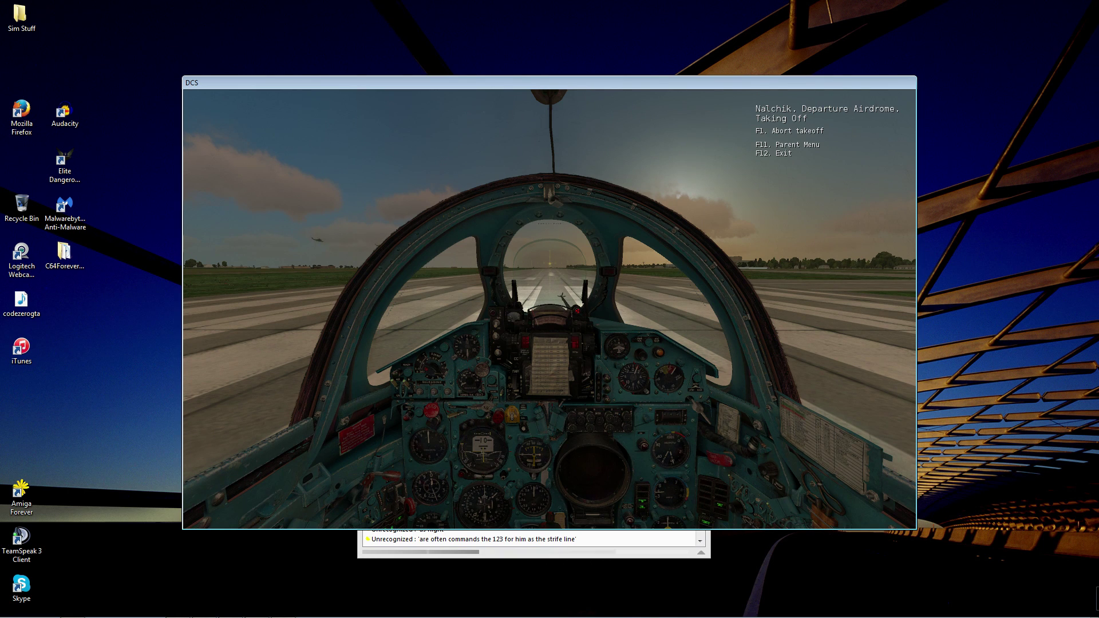
key("F11")
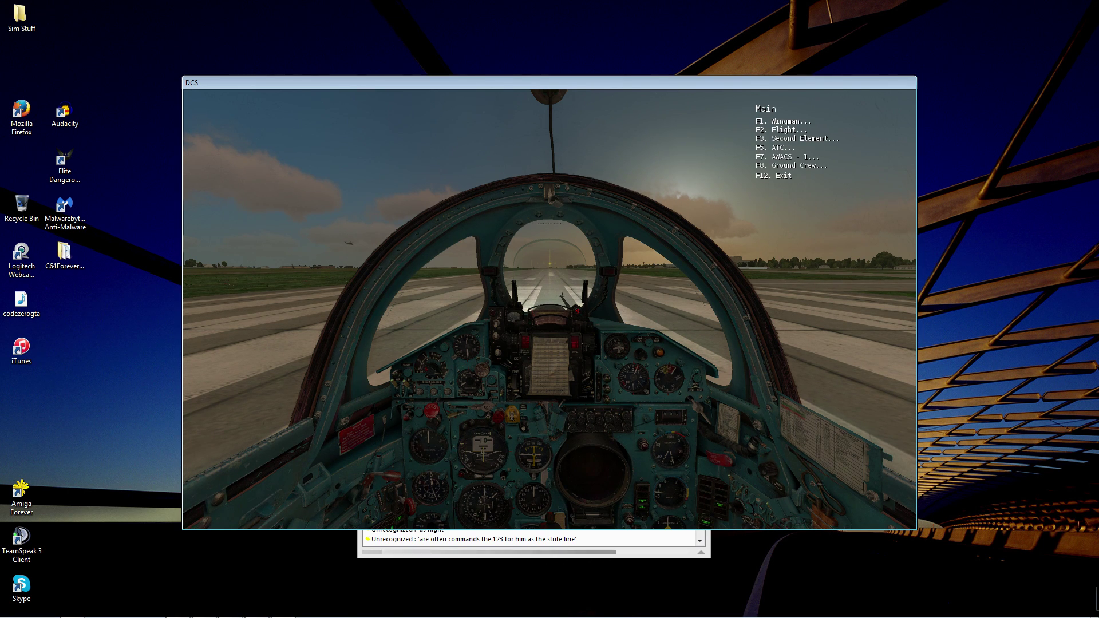
key("F1")
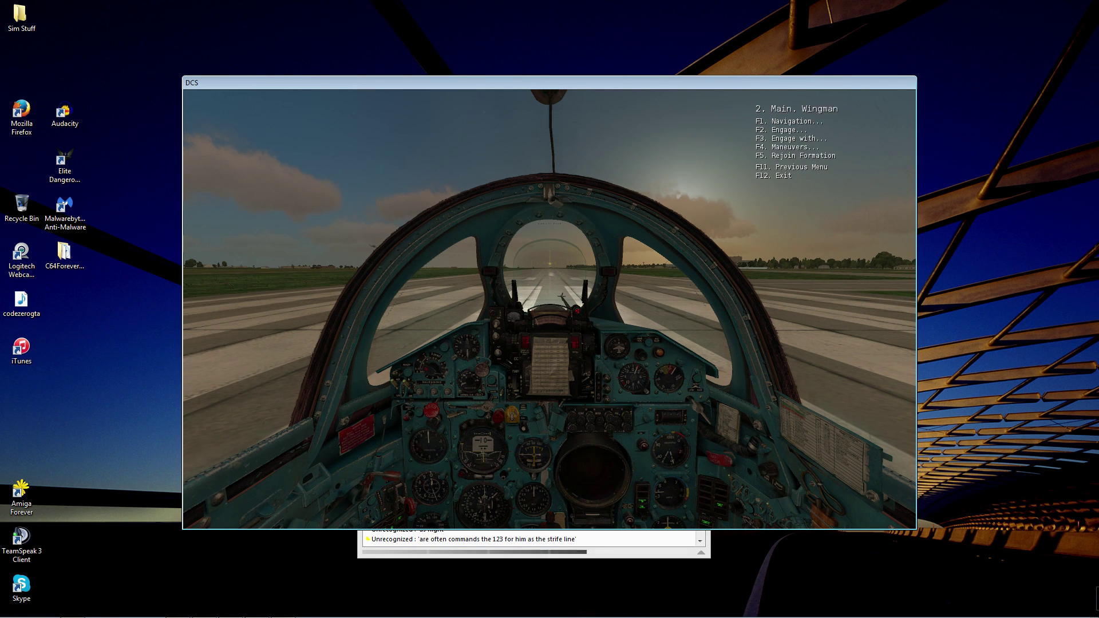
key("F11")
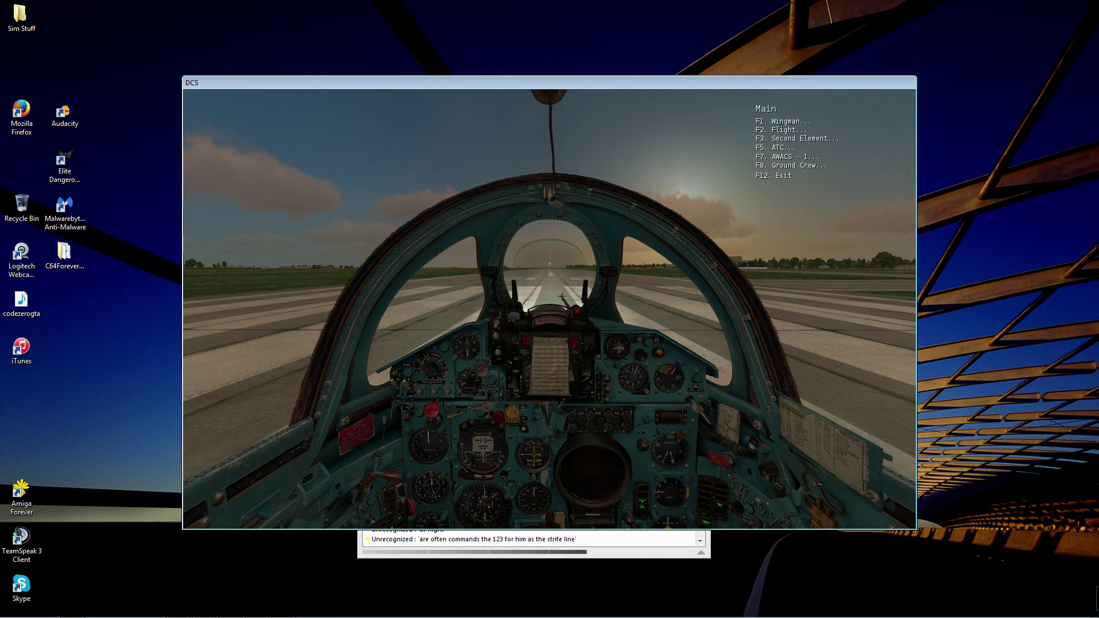
key("F2")
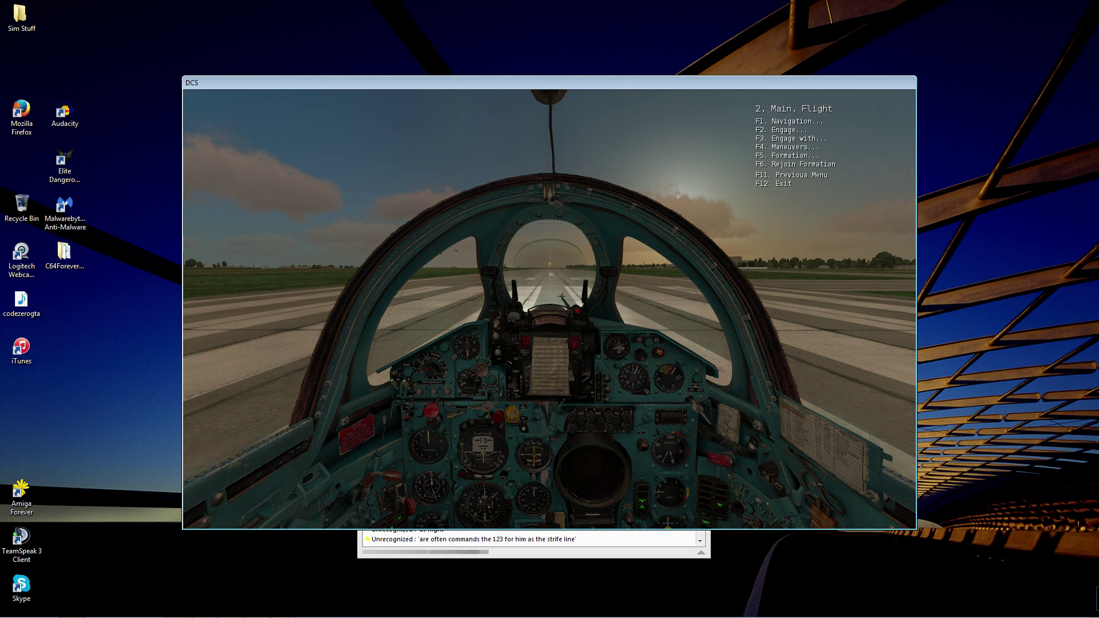
key("F11")
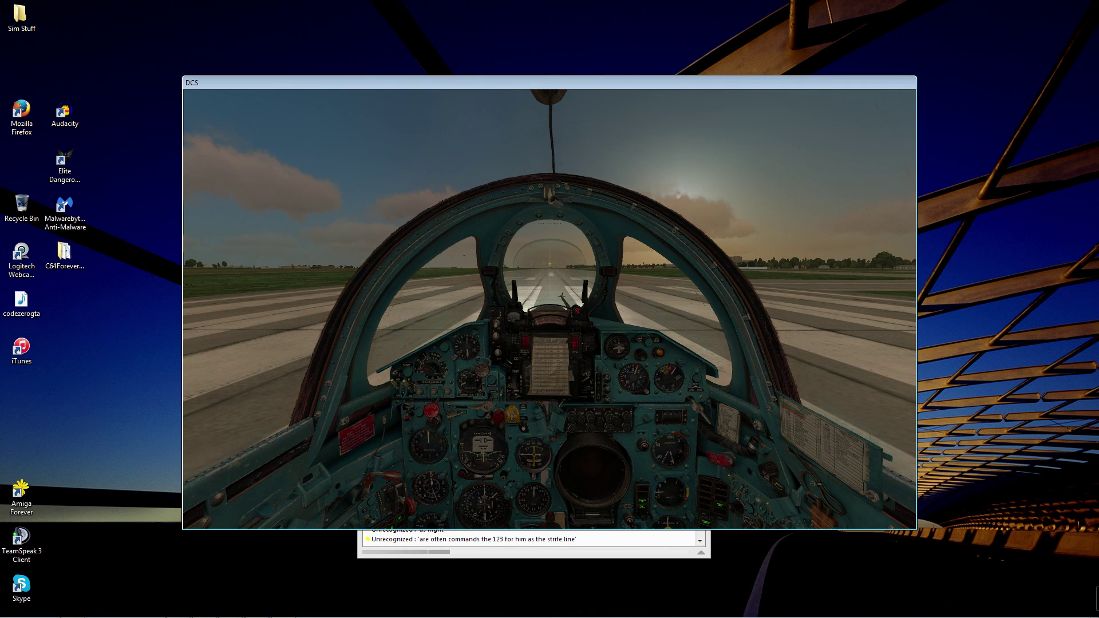
Switch to the VoiceAttack window
left_click(540, 541)
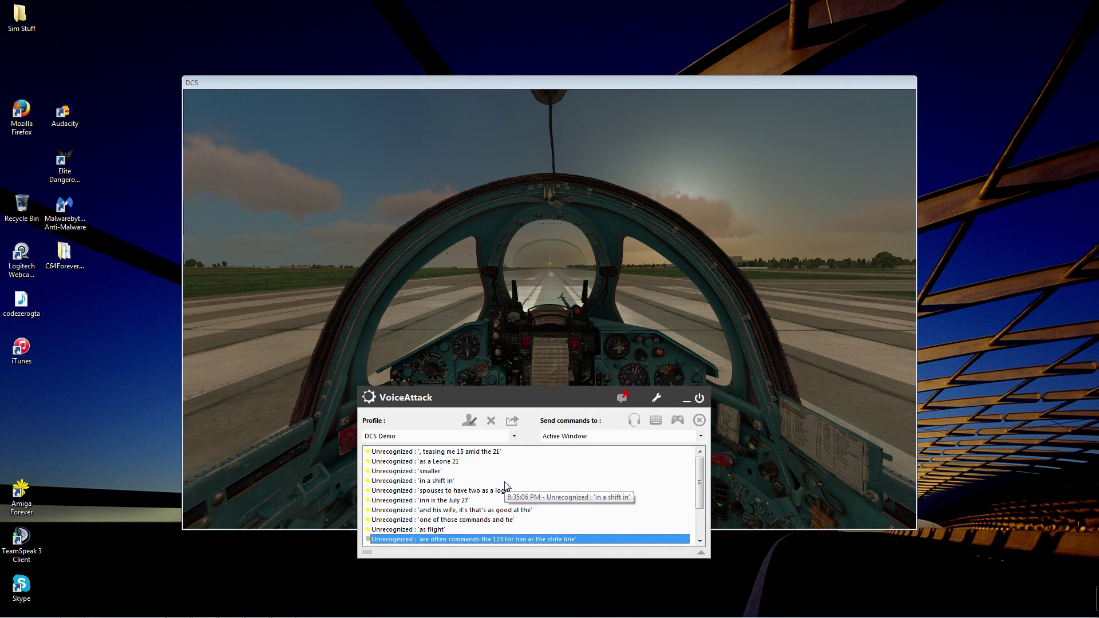
Try to add a new profile named DCS Demo
left_click(514, 437)
left_click(469, 528)
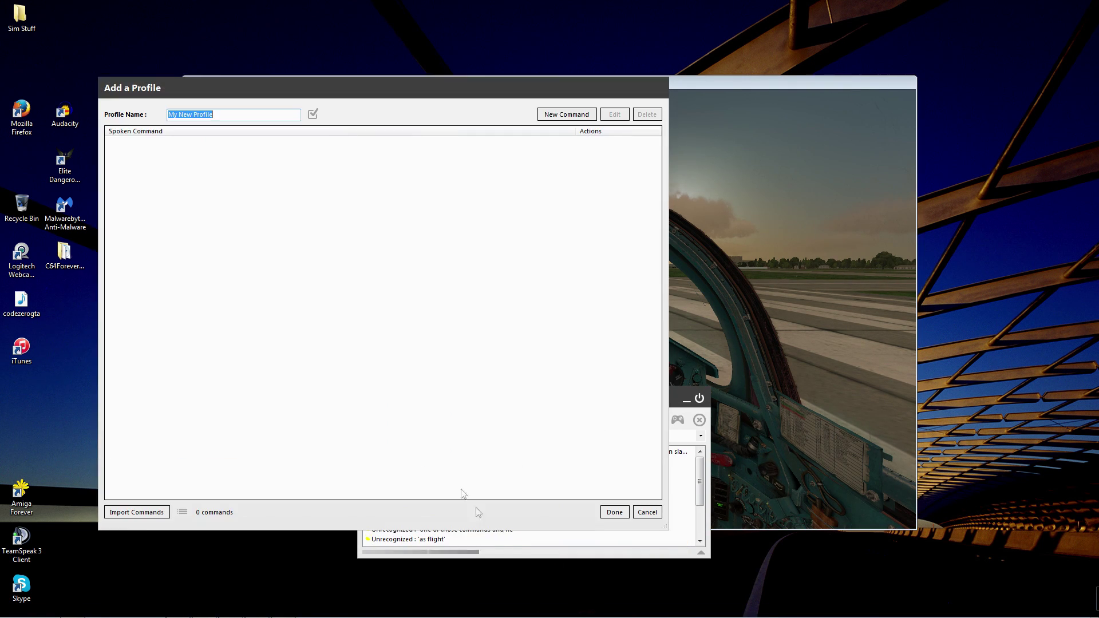
type("DCS Demo")
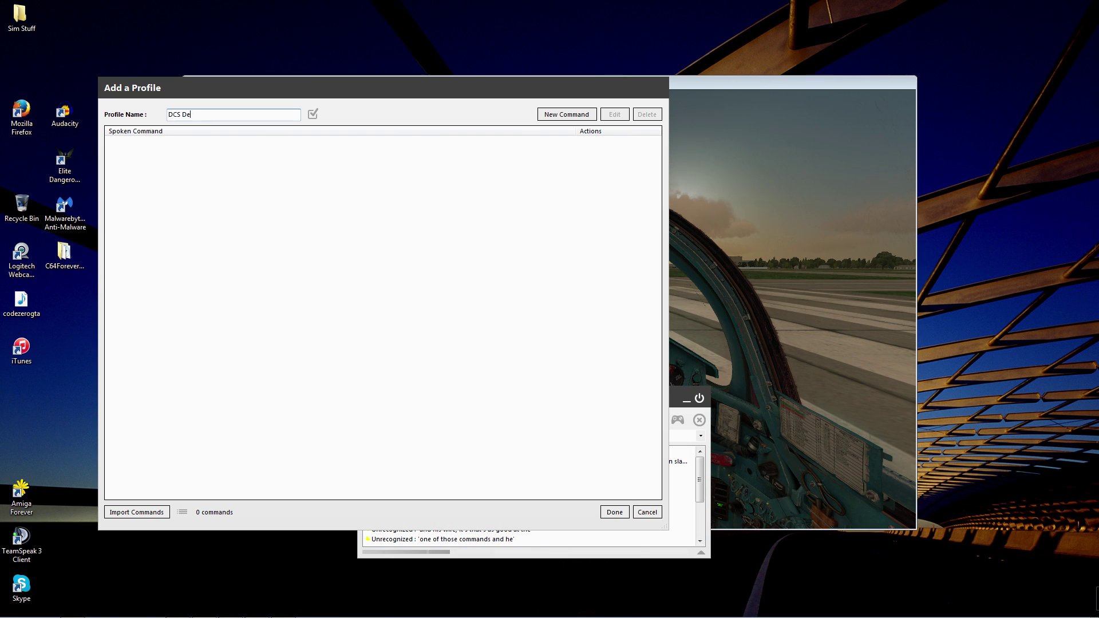
left_click(614, 512)
left_click(641, 349)
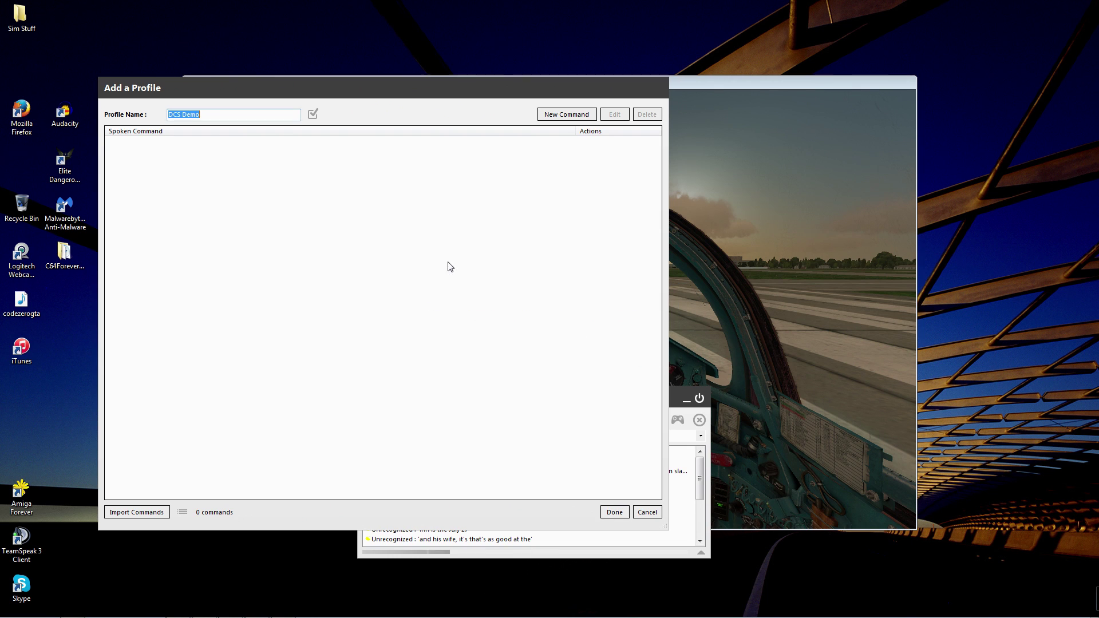
left_click(648, 511)
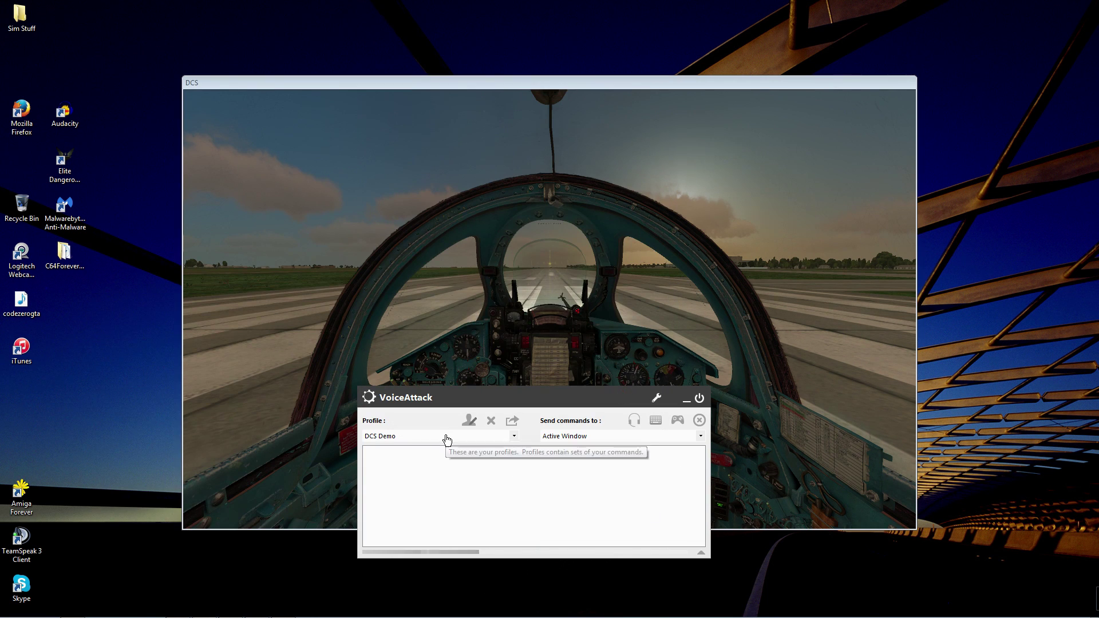
Open the DCS Demo profile for editing and add a new command with the spoken phrase "Wingman"
left_click(468, 422)
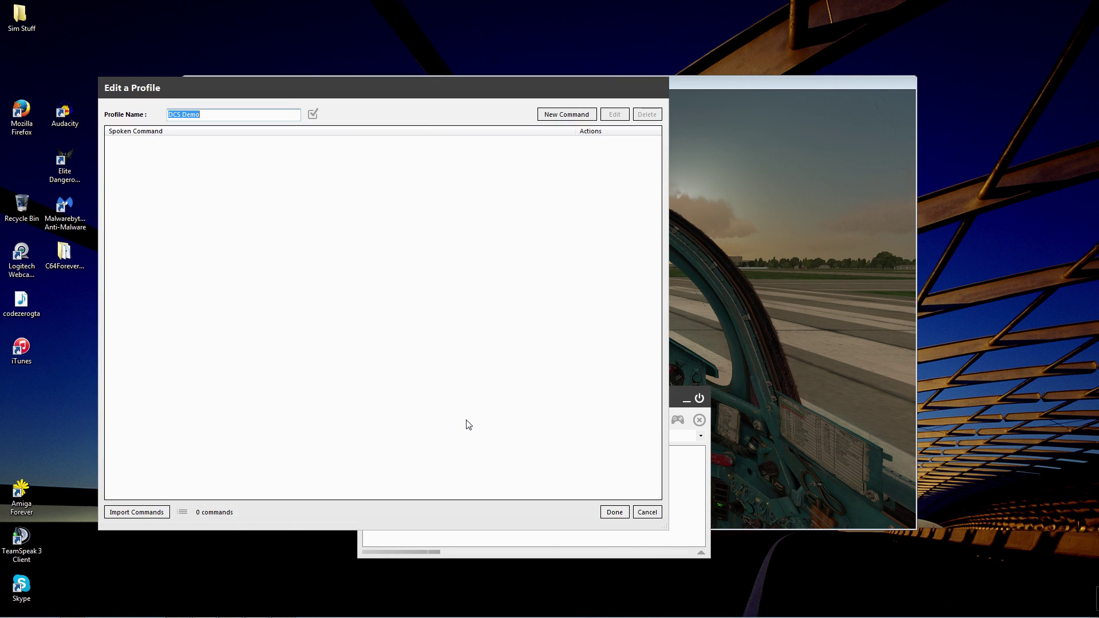
left_click(552, 119)
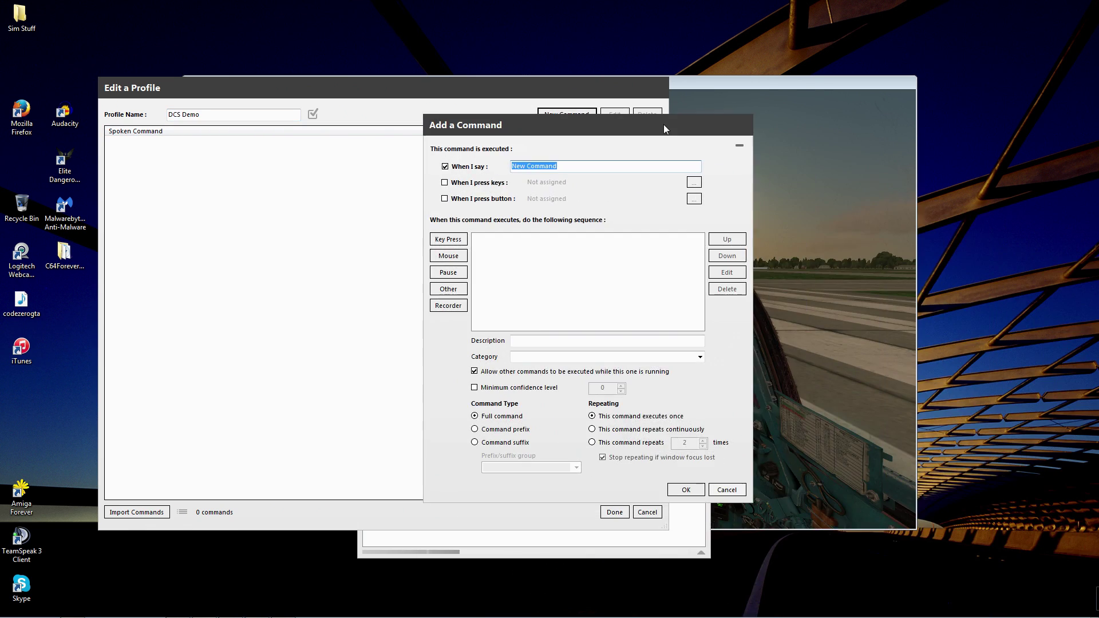
type("Wingman")
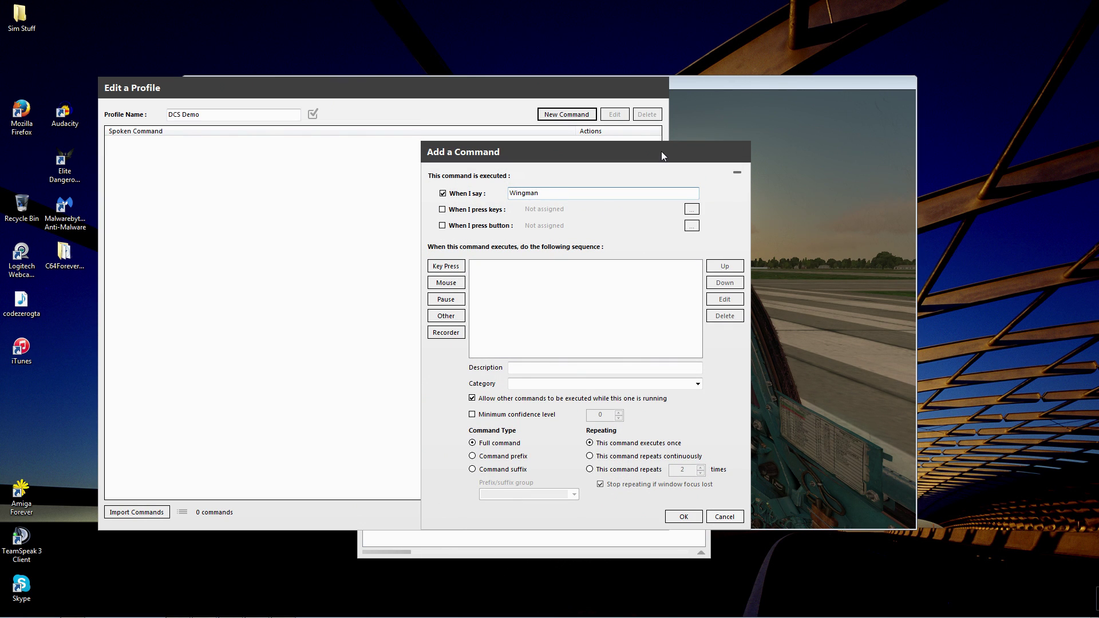
Give the Wingman command a sequence of \, F11 and F1 keypresses, each pressed and released, and save the command
left_click(458, 268)
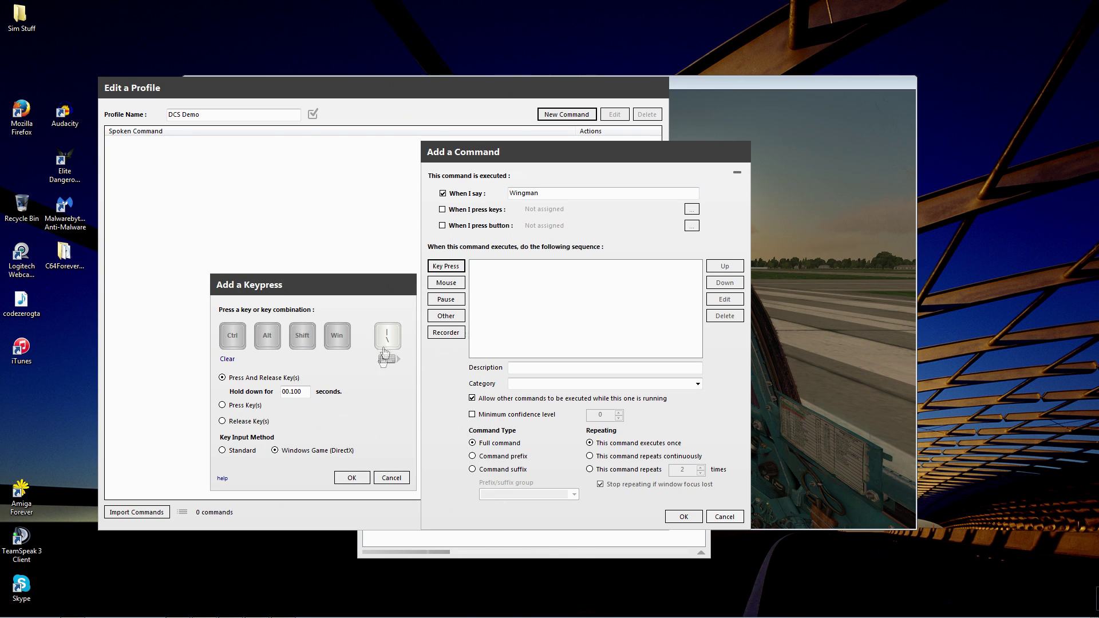
left_click(359, 480)
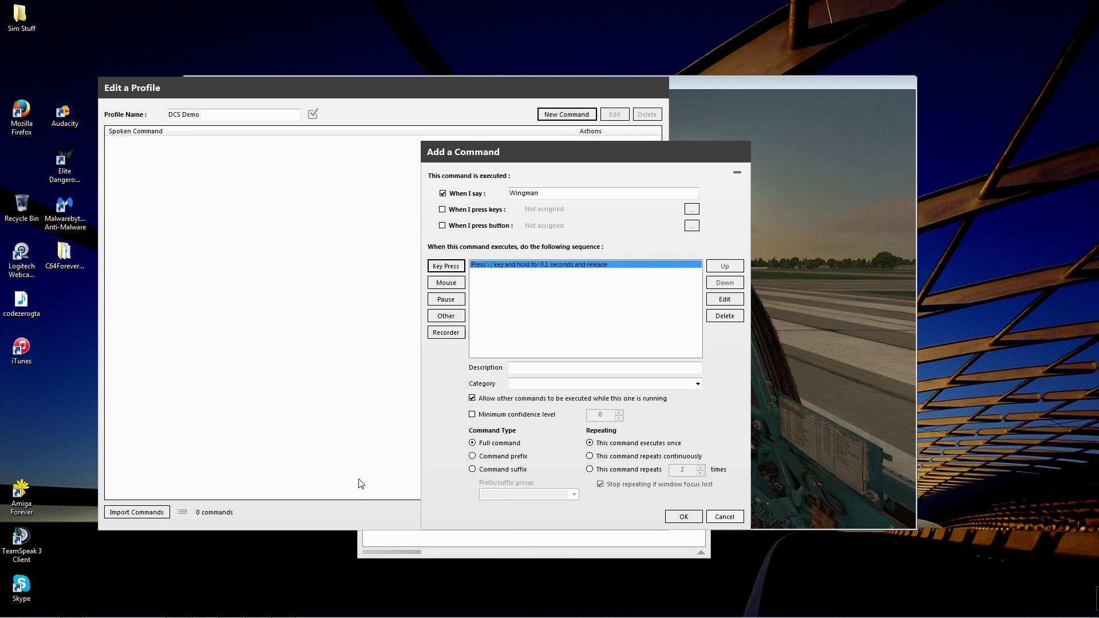
left_click(455, 267)
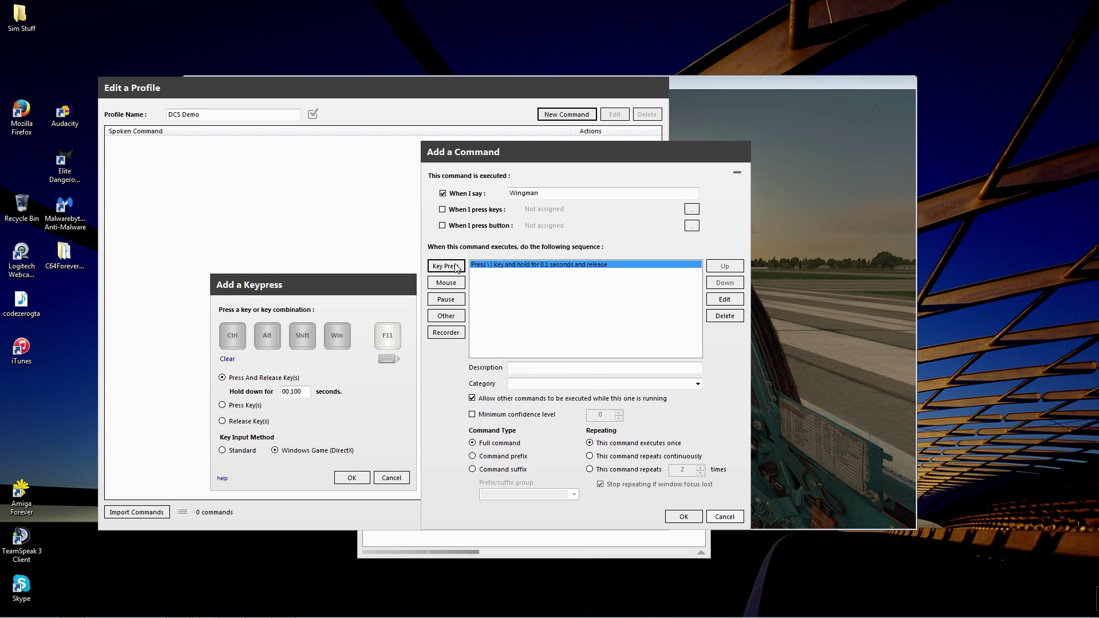
left_click(355, 480)
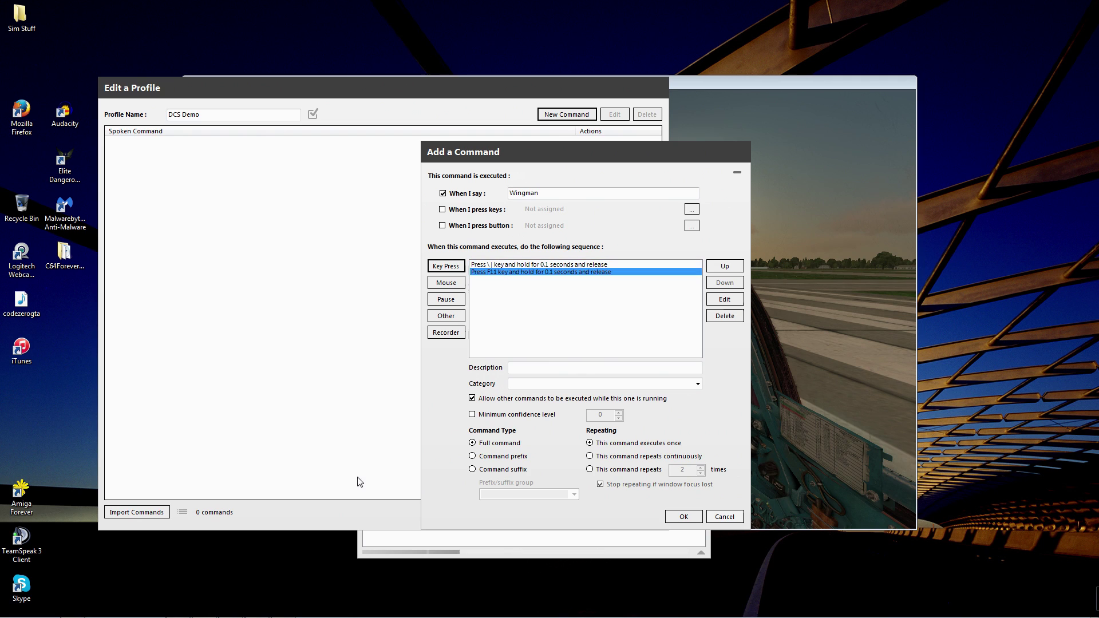
left_click(452, 271)
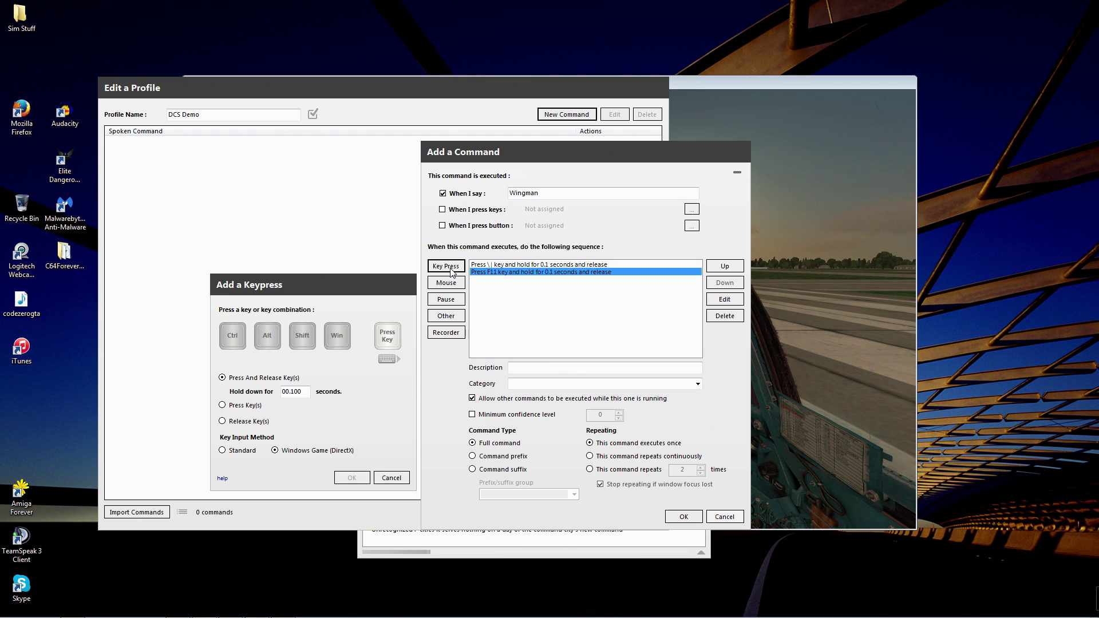
key("F1")
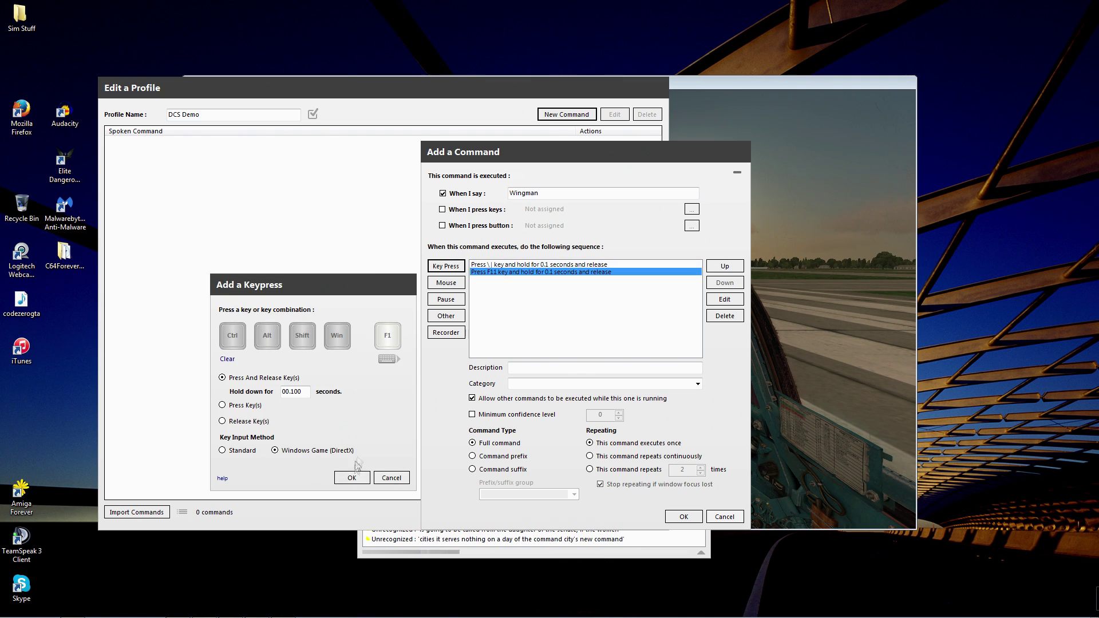
left_click(350, 478)
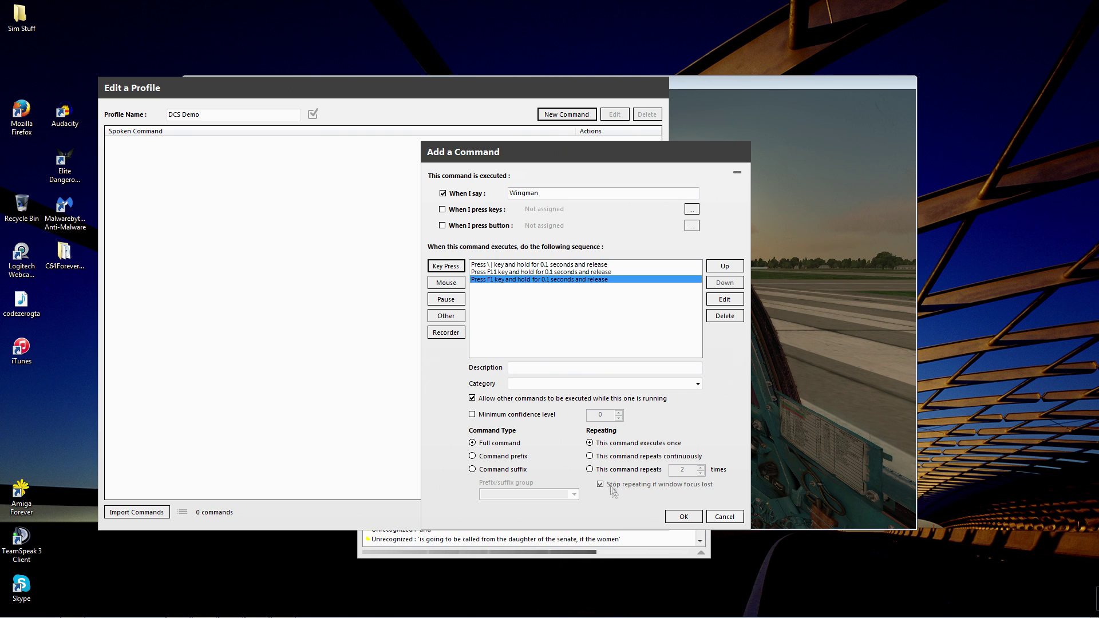
left_click(683, 516)
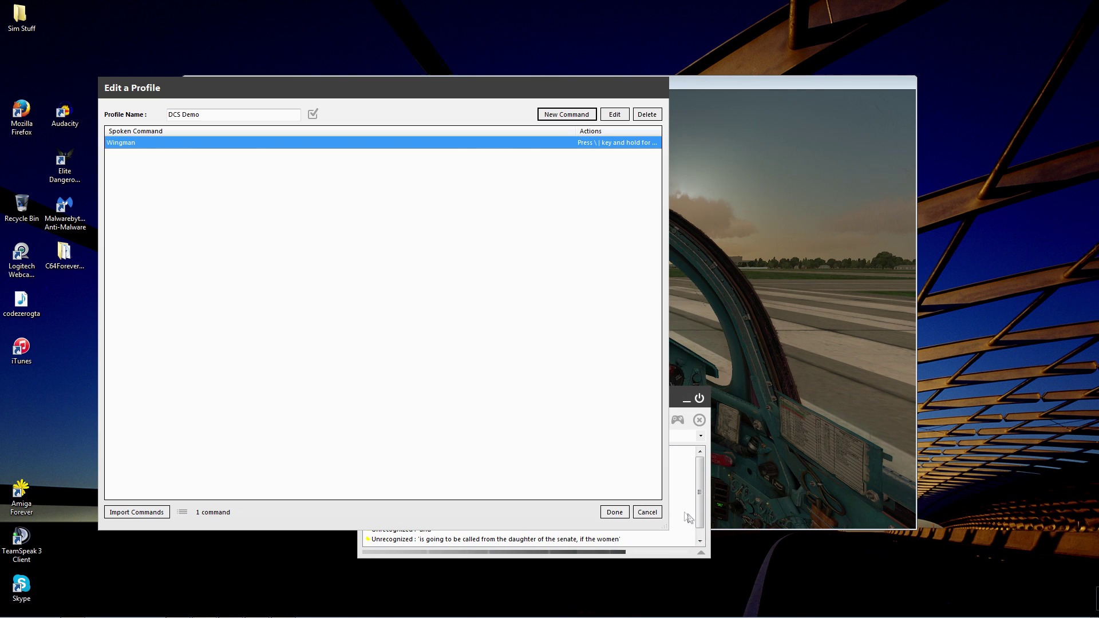
Save the DCS Demo profile, switch to DCS and test the Wingman command by opening the Wingman radio menu
left_click(616, 512)
left_click(651, 272)
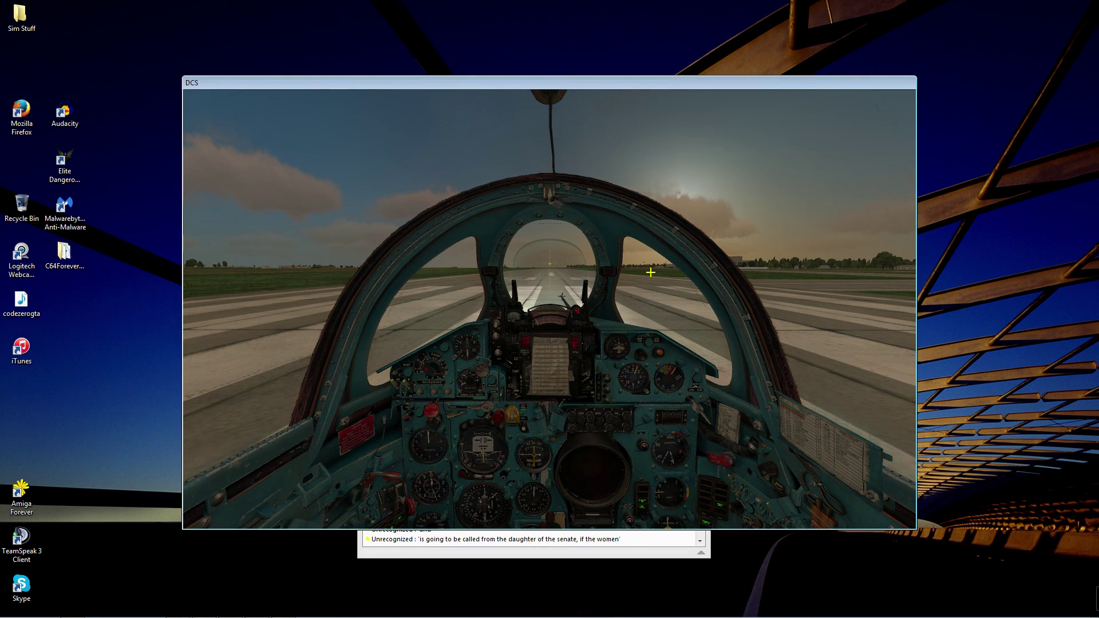
key("backslash")
key("F1")
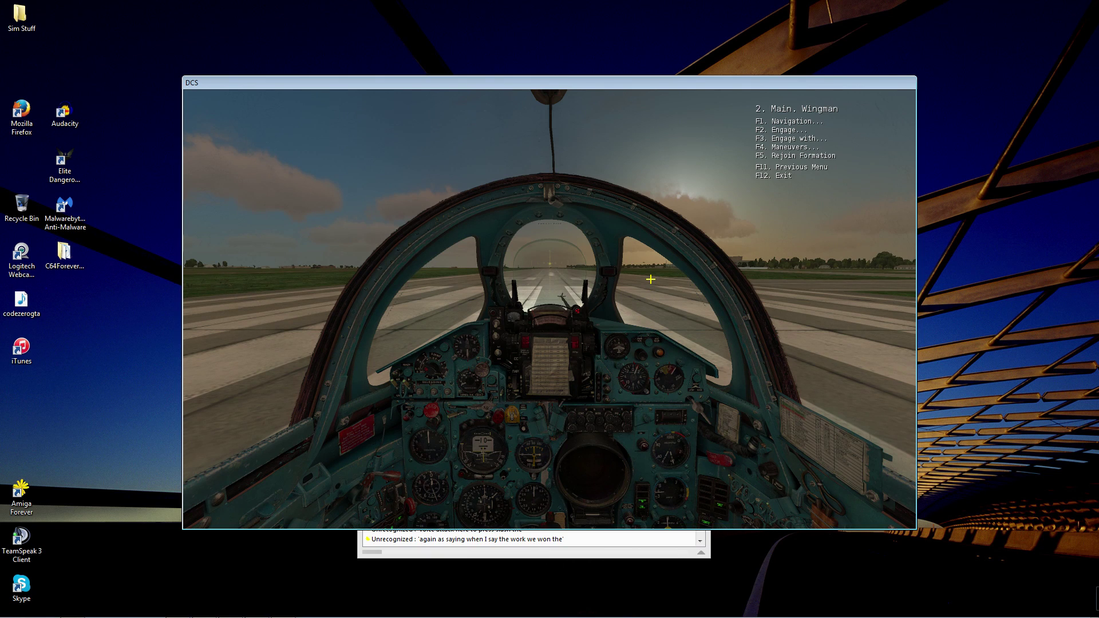
Switch back to VoiceAttack and add a new command to the DCS Demo profile with the spoken phrase "Clear Comms"
left_click(603, 543)
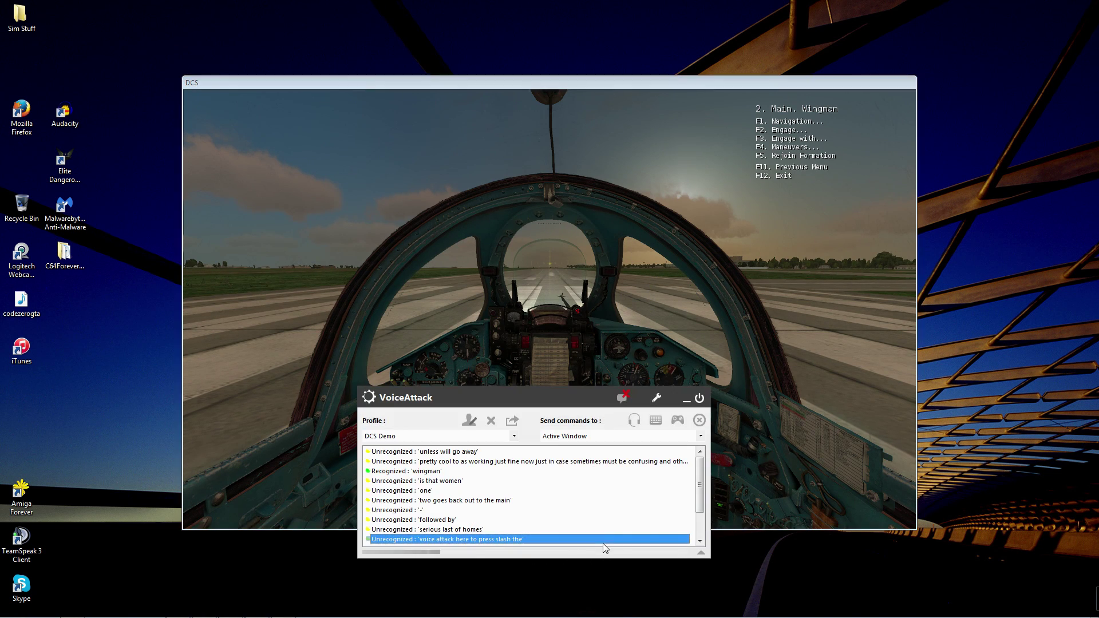
left_click(470, 423)
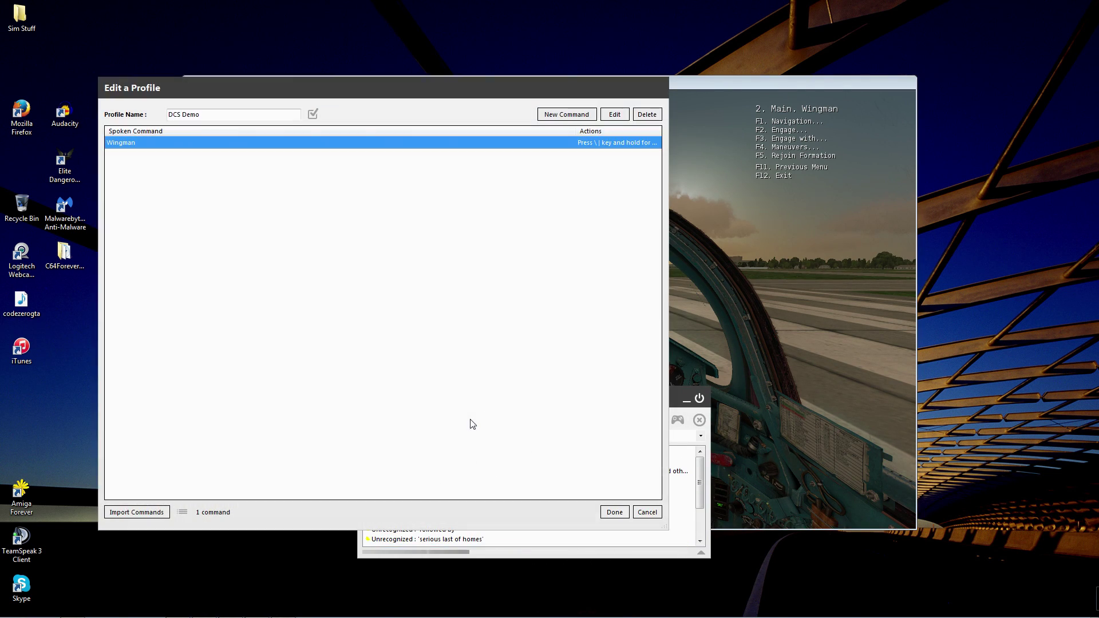
left_click(581, 116)
type("Clear Comms")
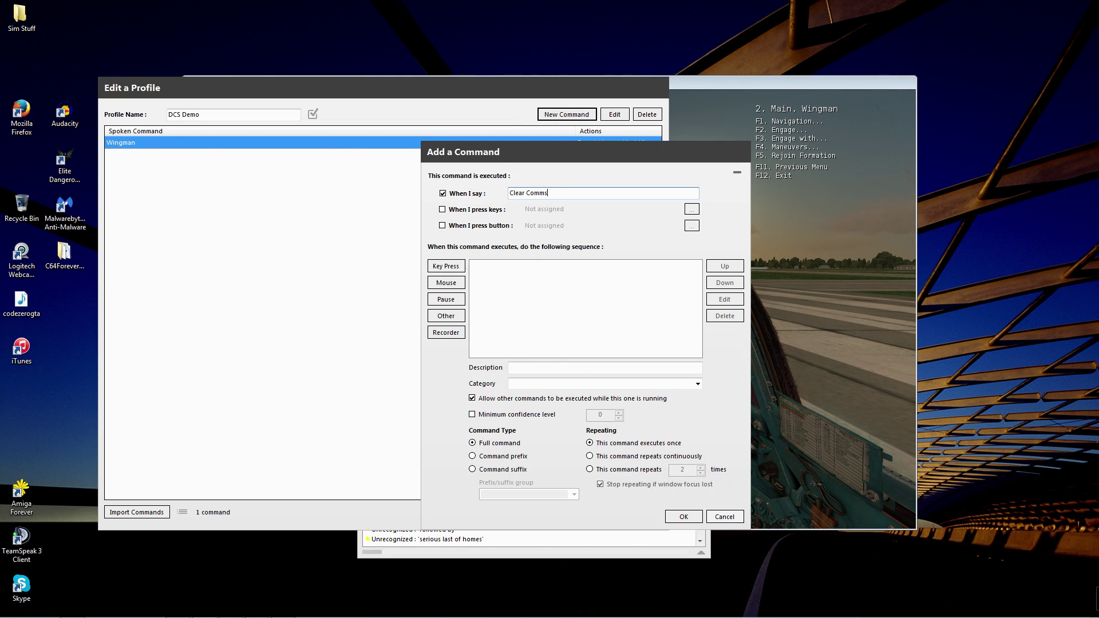
Give the Clear Comms command a sequence of F11 and \ keypresses, each pressed and released, and save the command
left_click(446, 266)
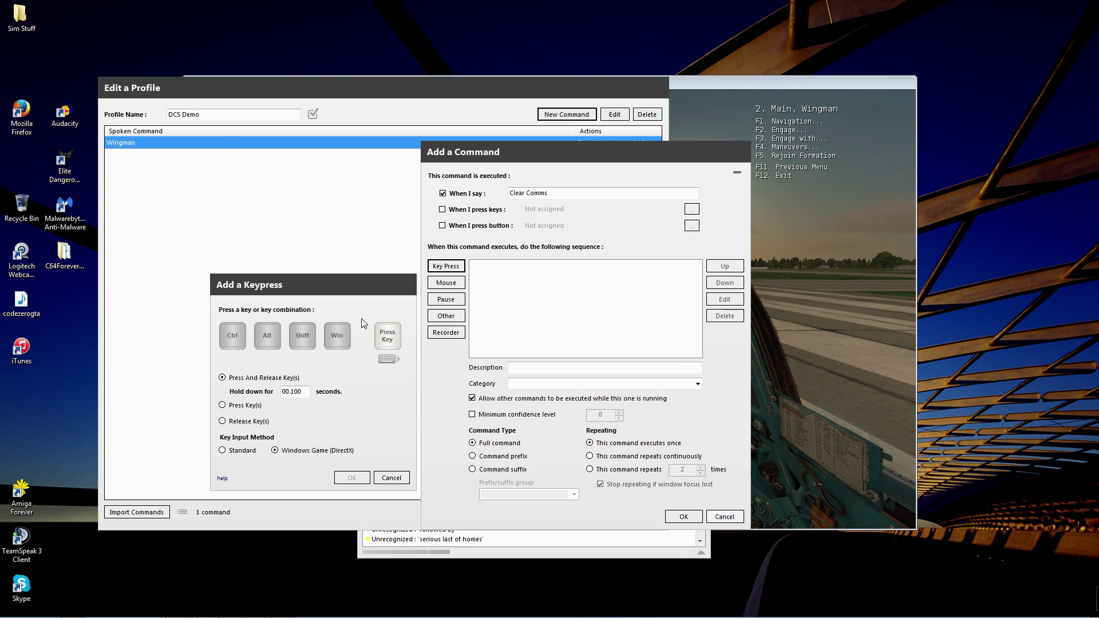
key("F11")
left_click(358, 477)
left_click(439, 267)
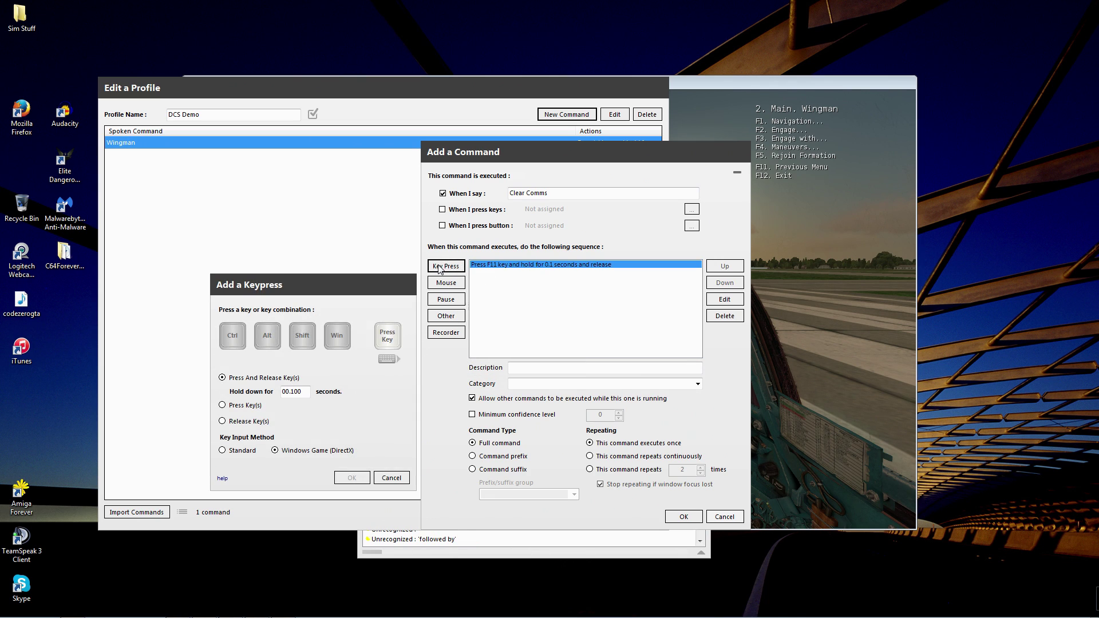
key("backslash")
left_click(358, 479)
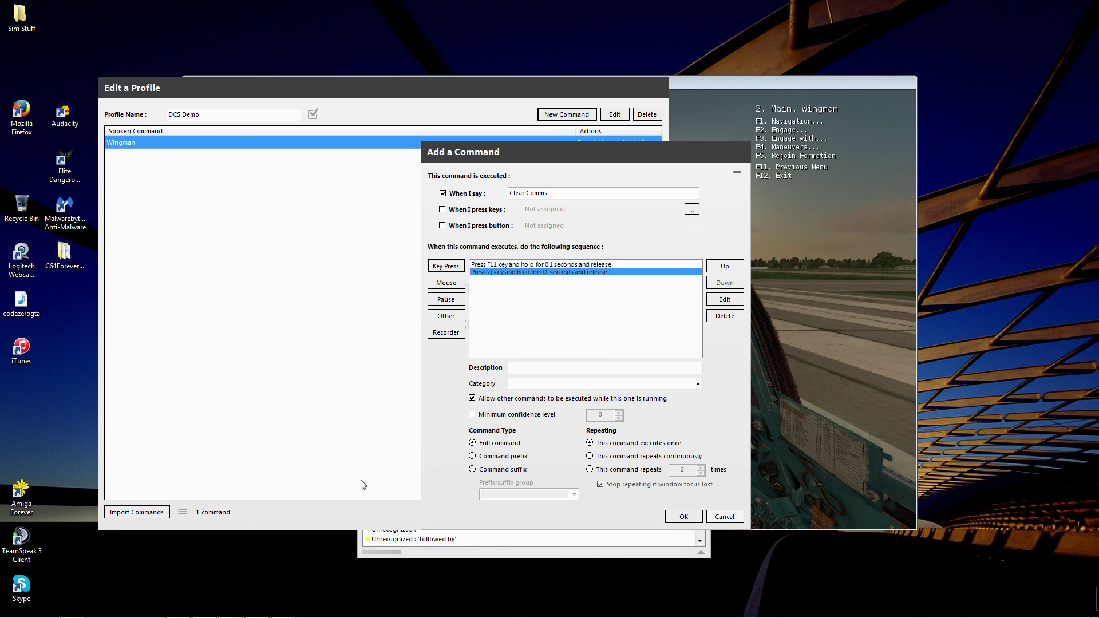
left_click(683, 517)
Save the profile, switch to DCS and test closing the radio menu
left_click(619, 518)
left_click(690, 270)
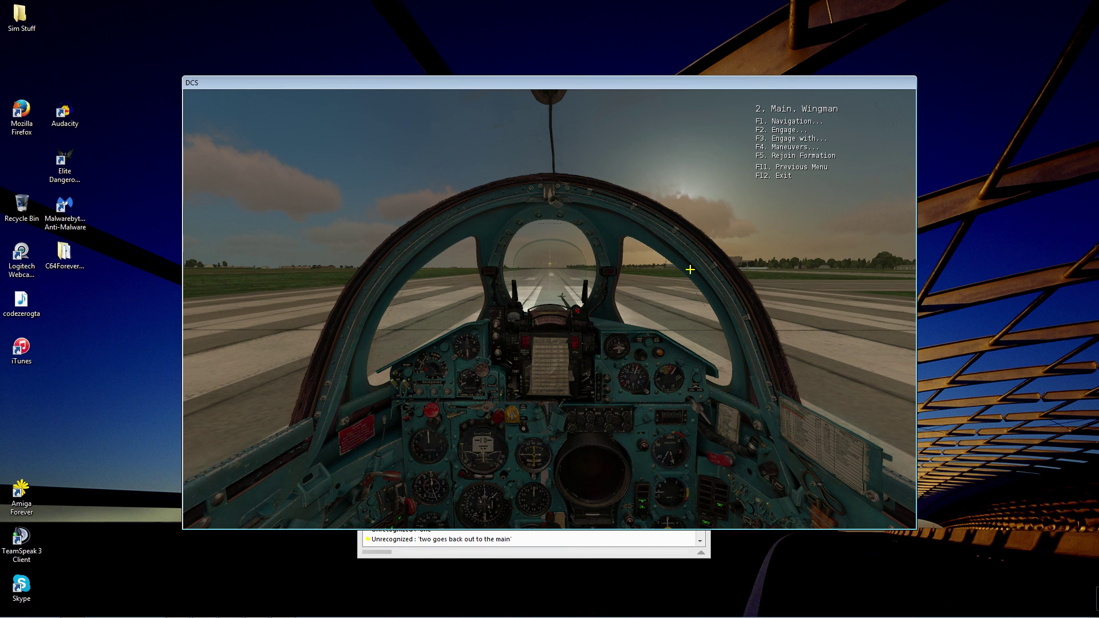
key("F12")
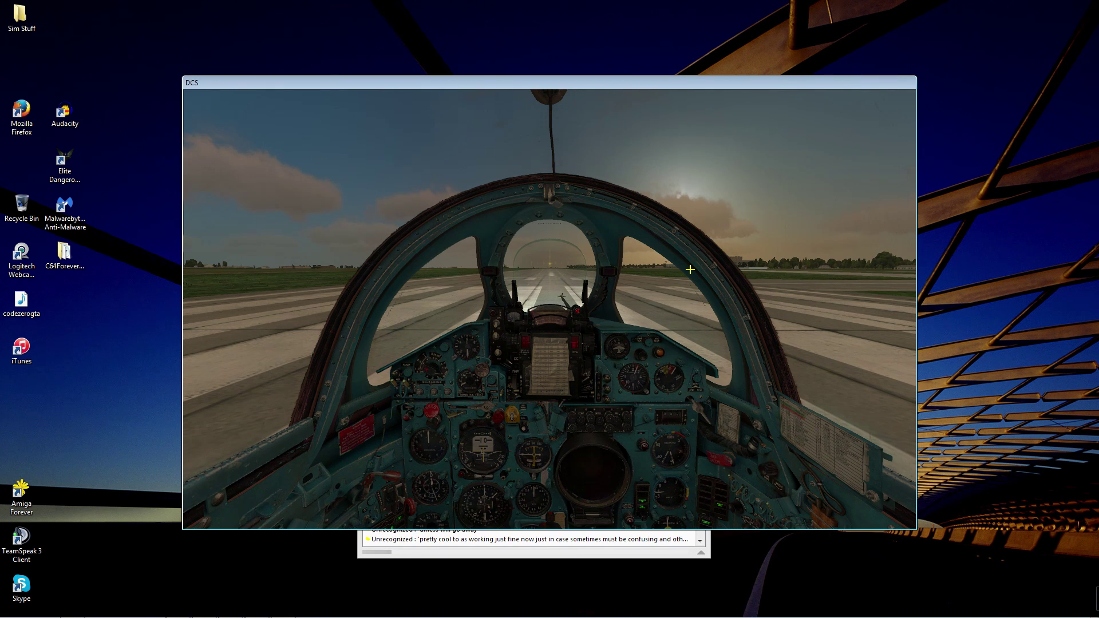
In VoiceAttack, change the Wingman command's spoken phrase in the DCS Demo profile to "Wingman; Two" and save the command and profile
left_click(497, 540)
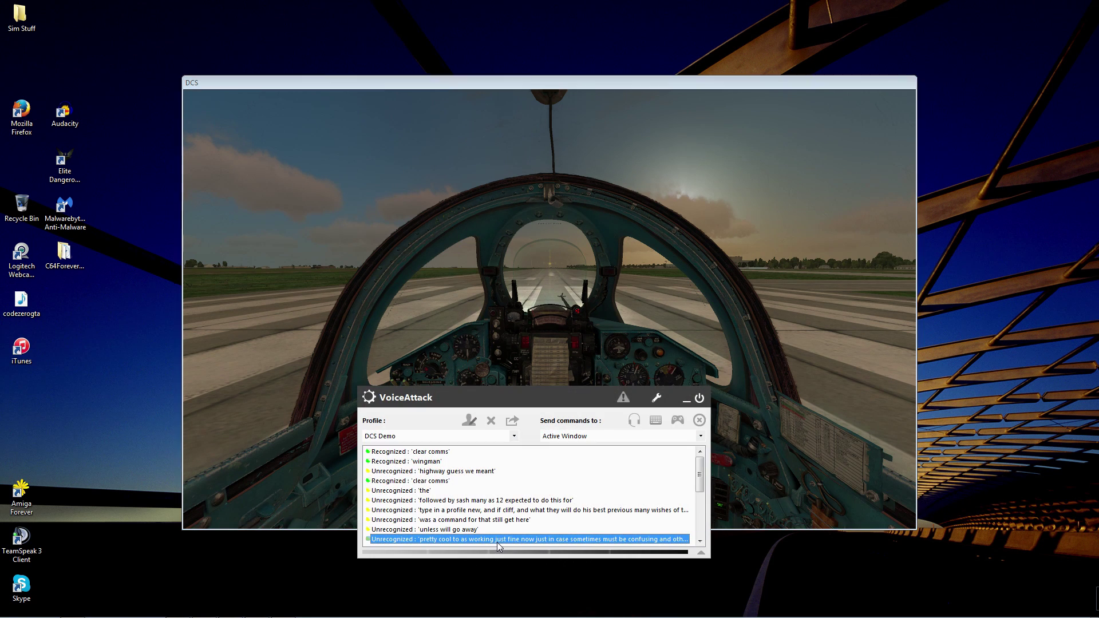
left_click(468, 421)
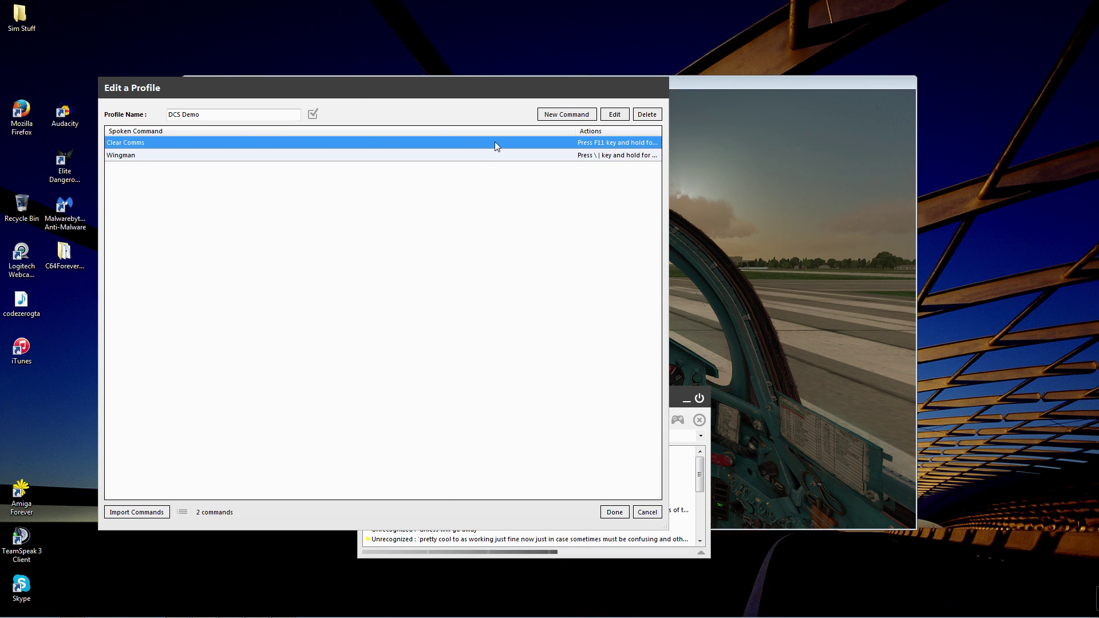
left_click(552, 117)
left_click(725, 517)
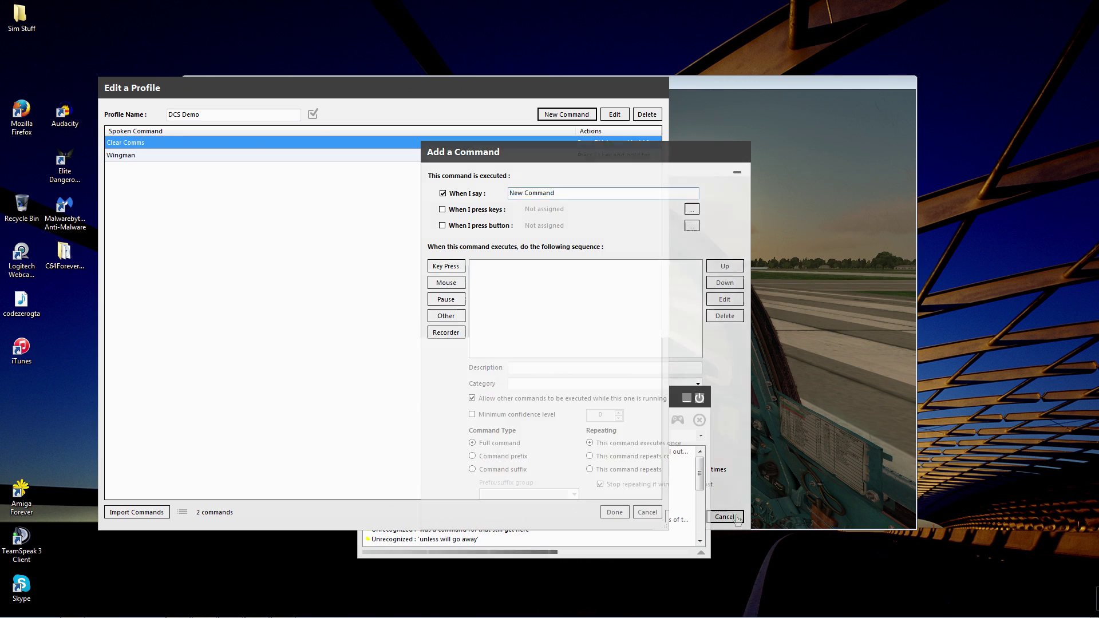
double_click(153, 158)
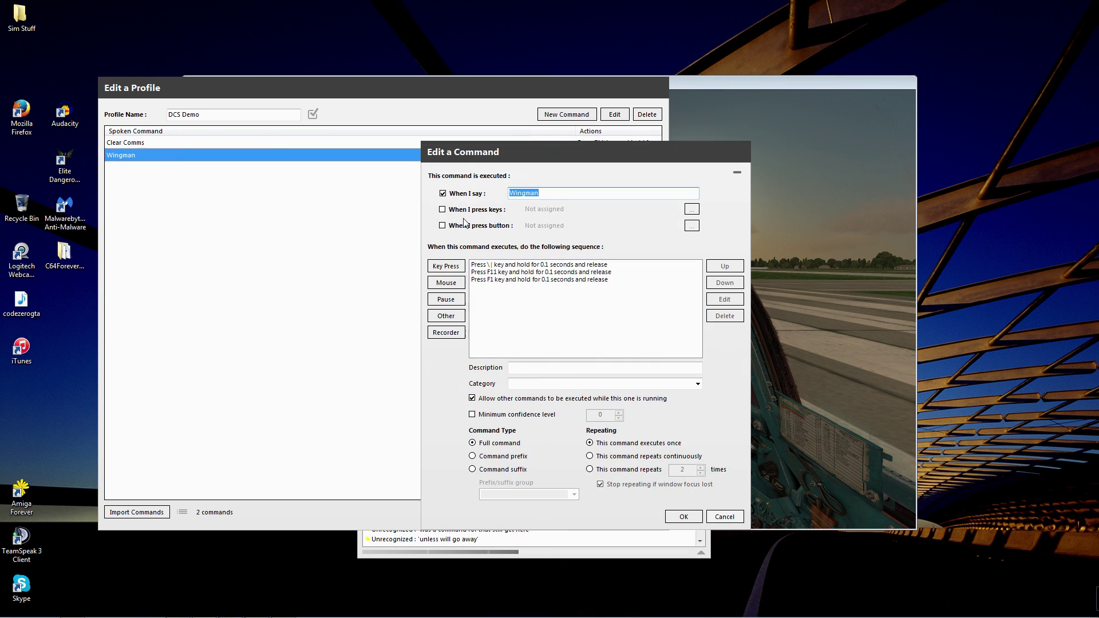
left_click(547, 196)
type(";")
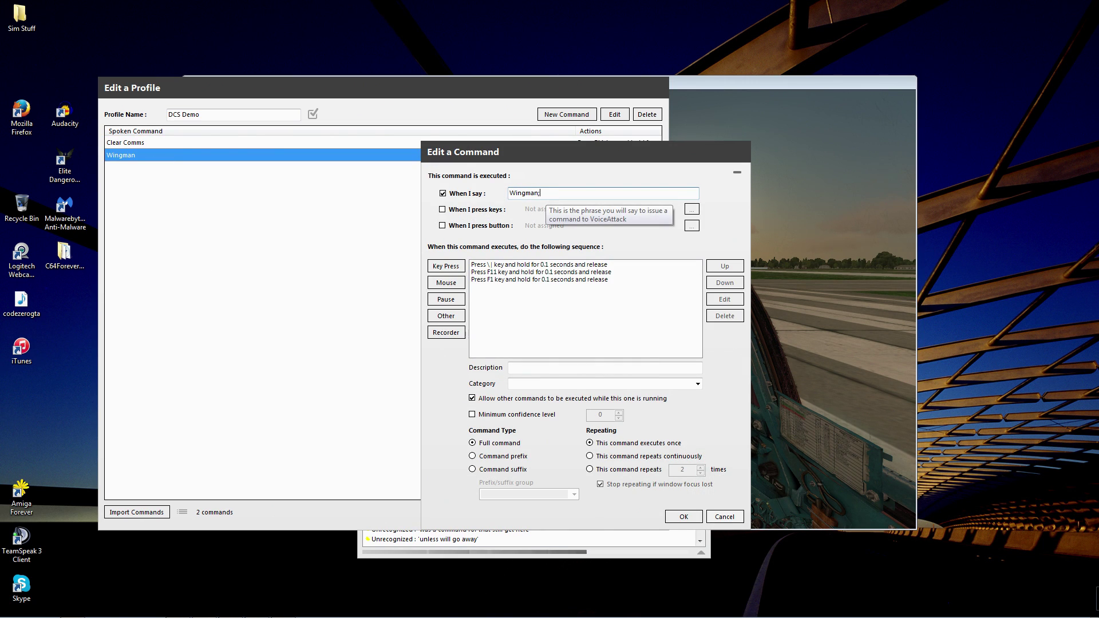
type(" Two")
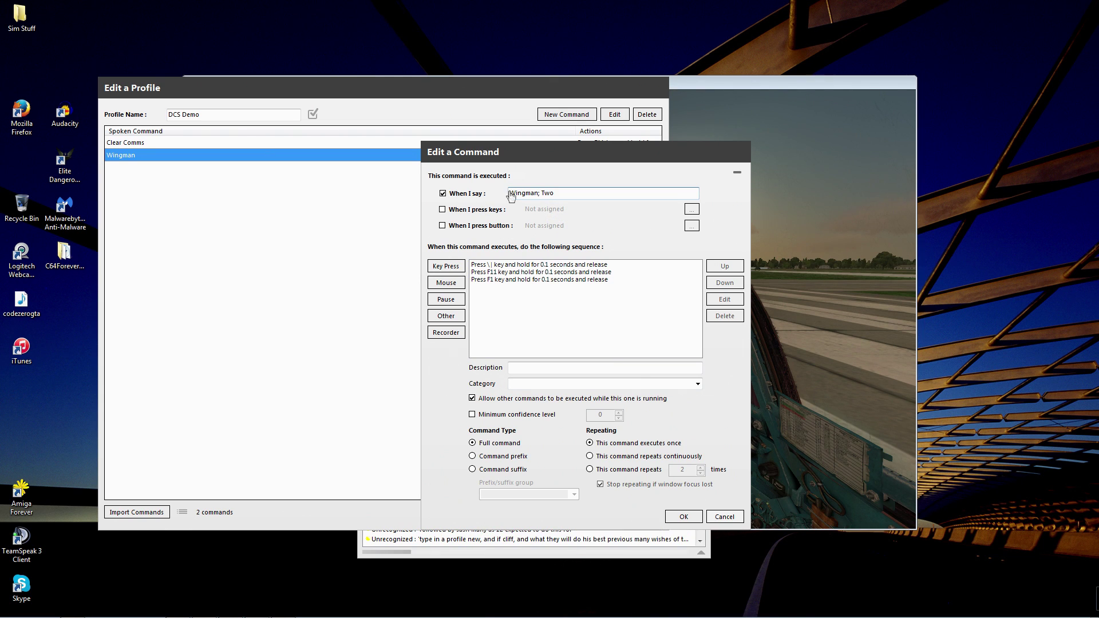
left_click(684, 516)
left_click(628, 518)
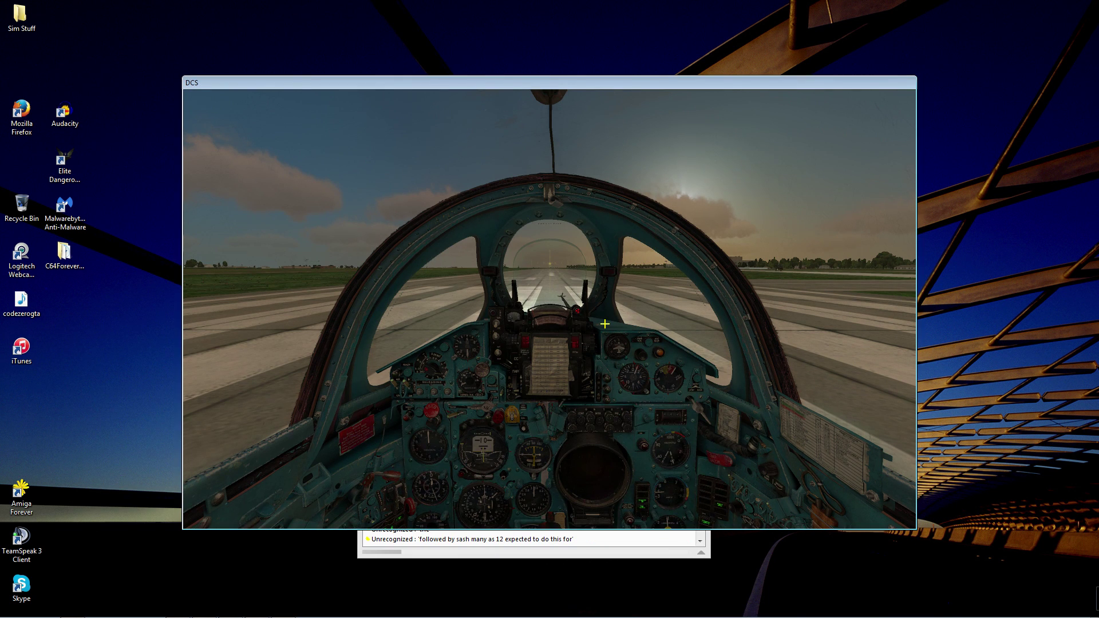
Test both spoken phrases in DCS by opening the Wingman radio menu and clearing it, two times in a row
key("backslash")
key("F1")
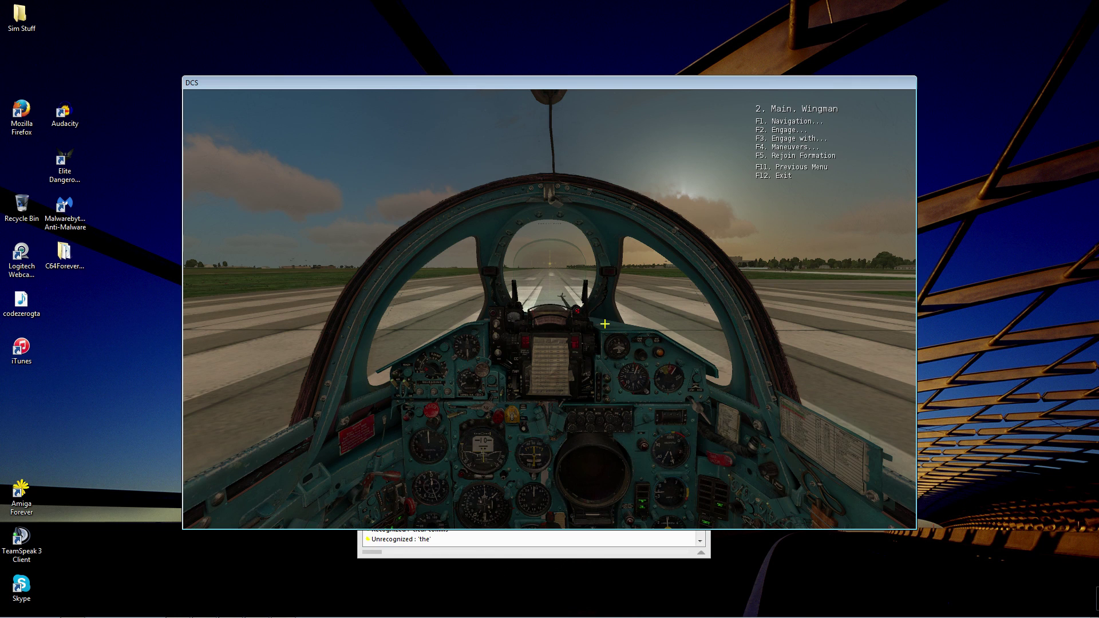
key("F12")
key("backslash")
key("F1")
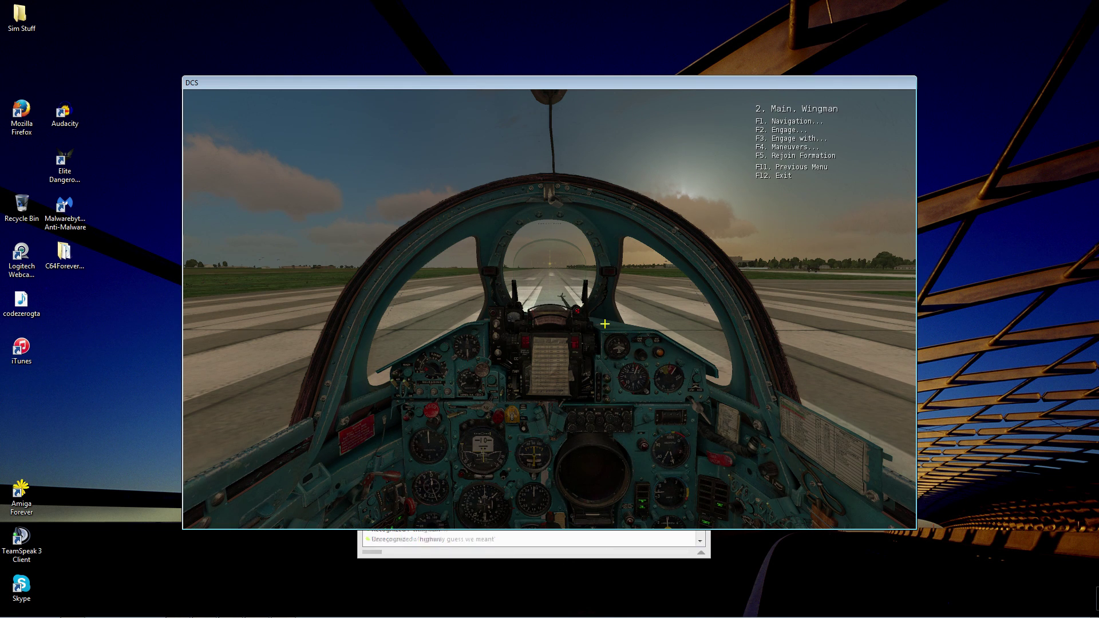
key("F12")
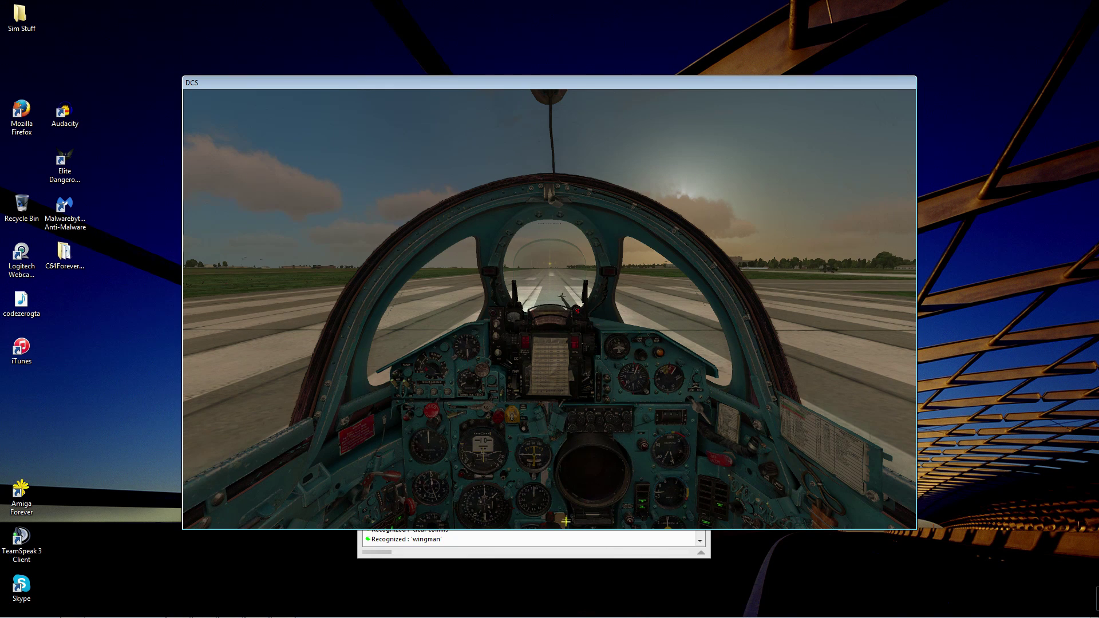
Look through the DCS radio menus from Main through Wingman to Navigation and close the menu again
left_click(565, 540)
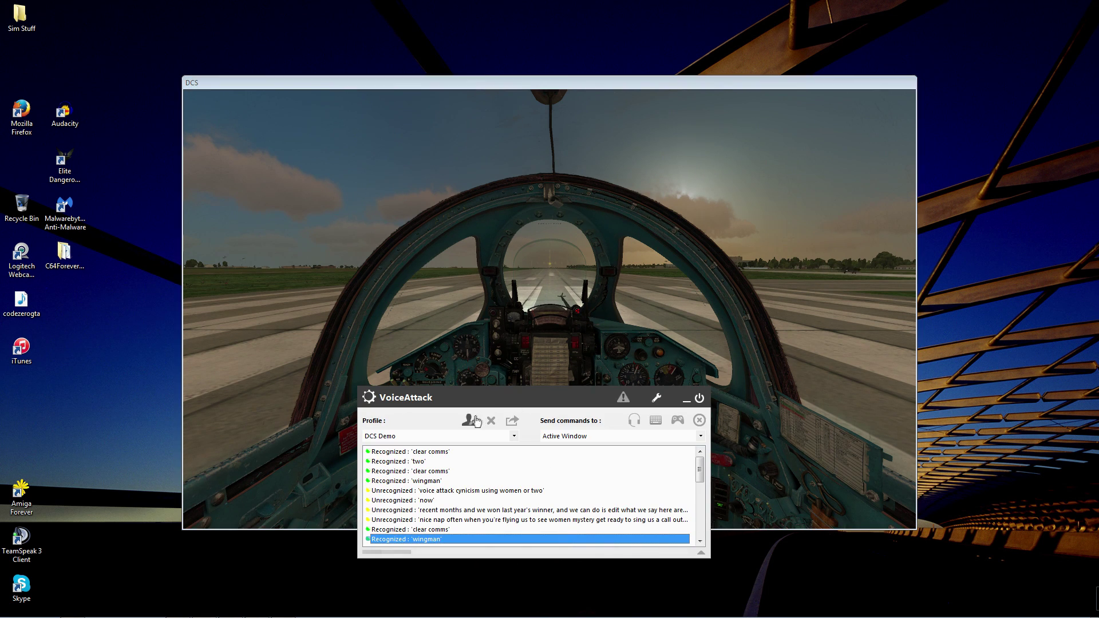
left_click(566, 265)
key("backslash")
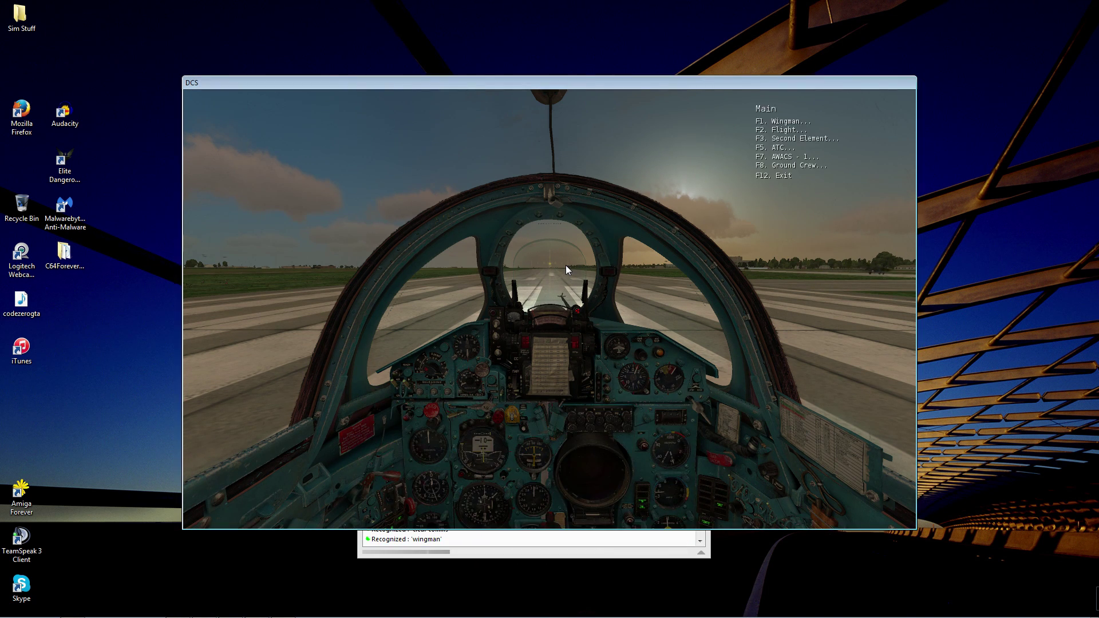
key("F1")
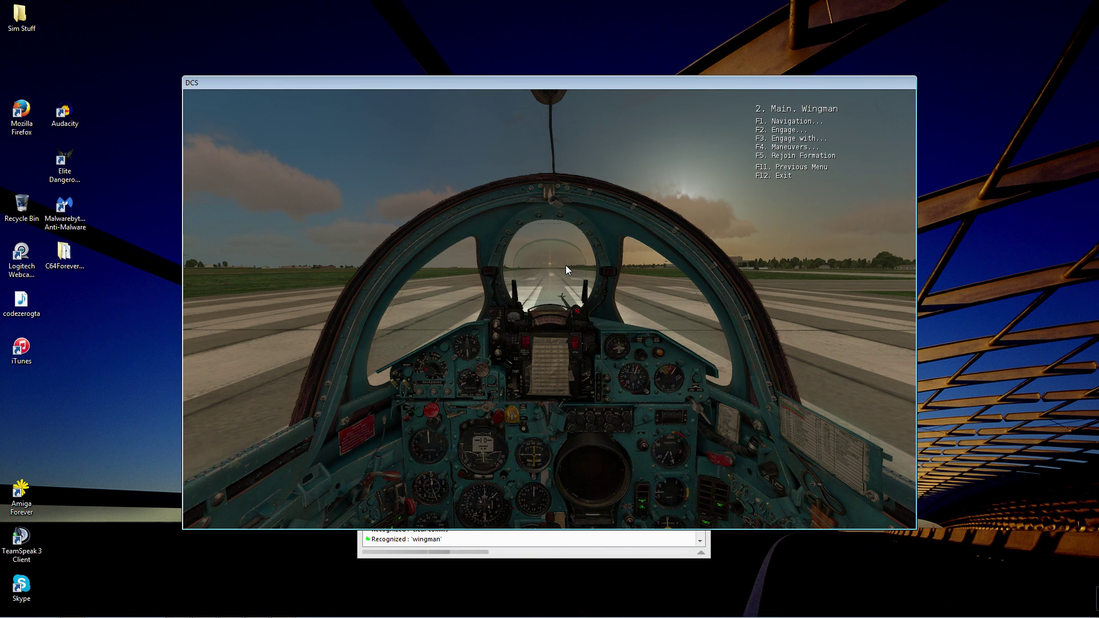
key("F1")
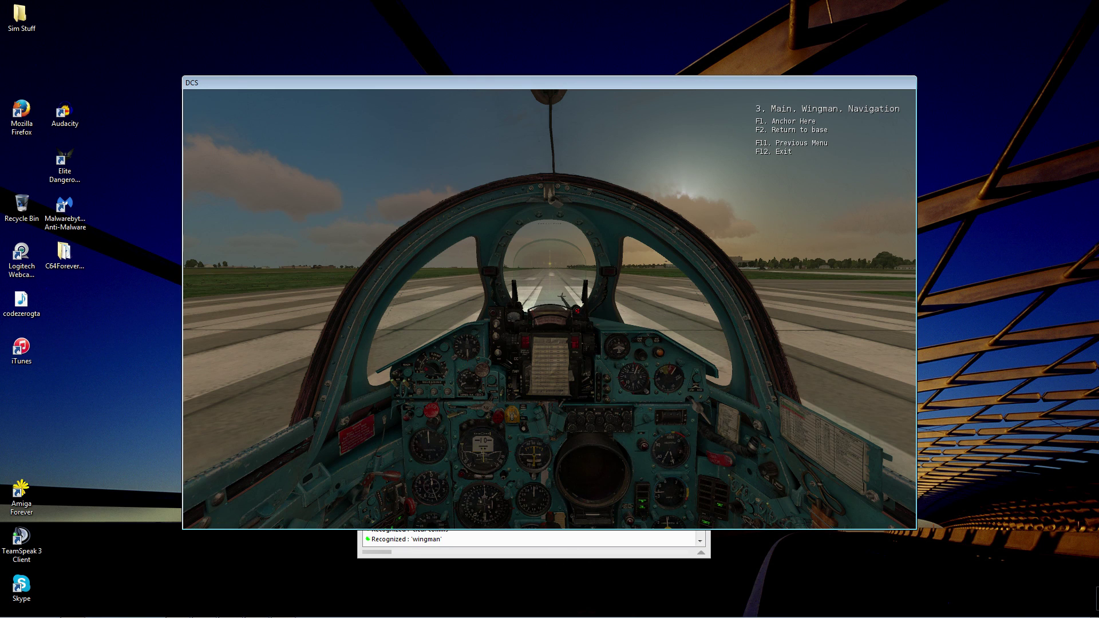
key("F1")
key("backslash")
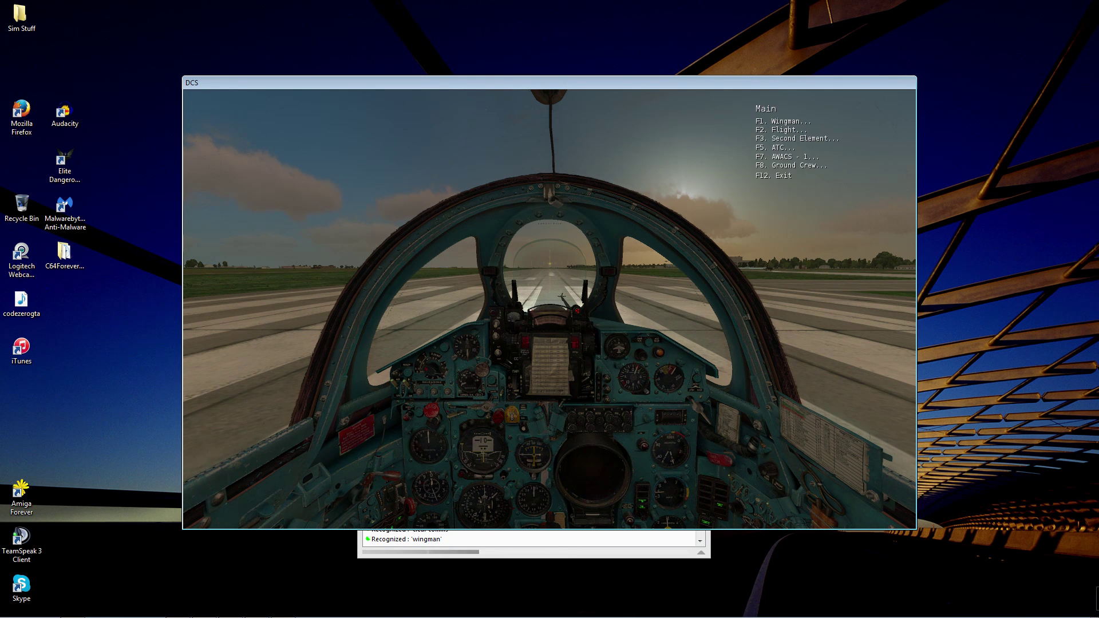
key("Escape")
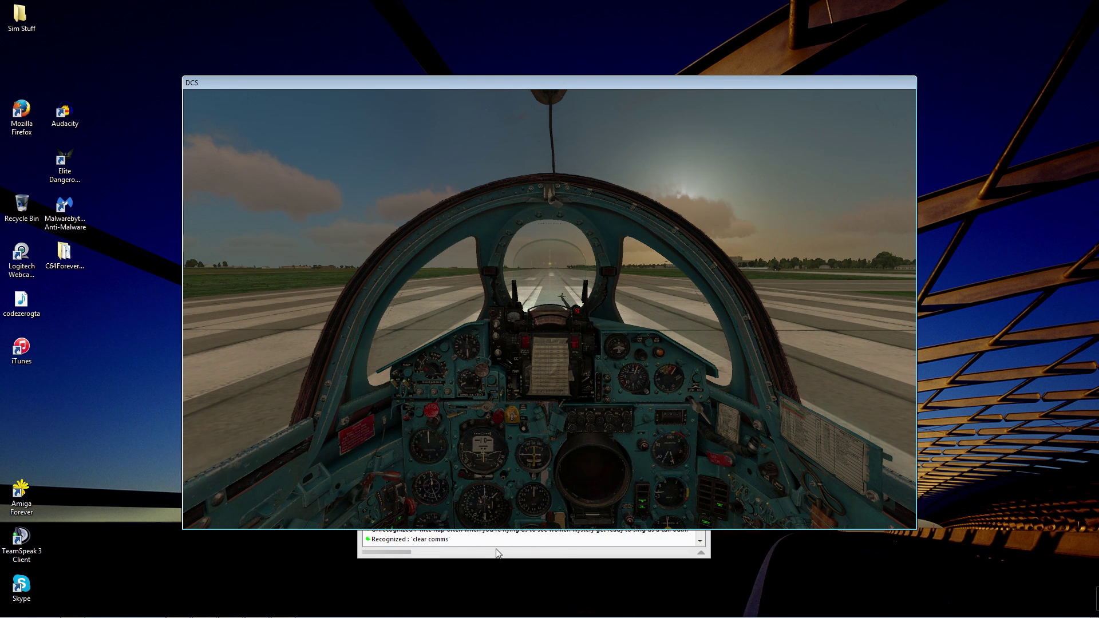
In VoiceAttack, open the Wingman command of the DCS Demo profile for editing and make it a command prefix
left_click(498, 549)
left_click(473, 427)
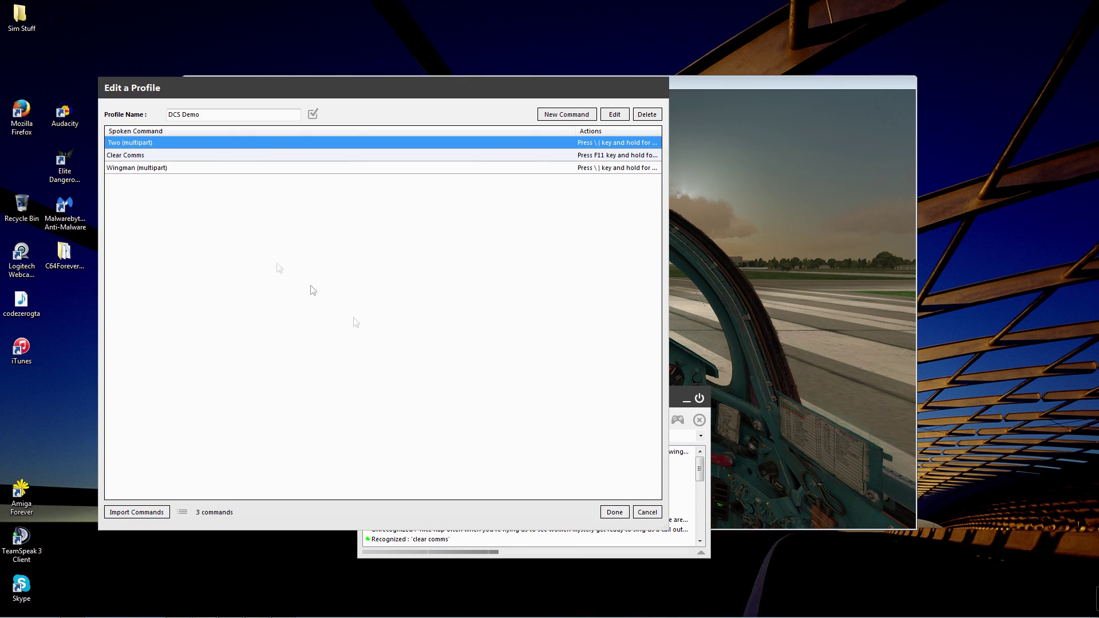
double_click(150, 167)
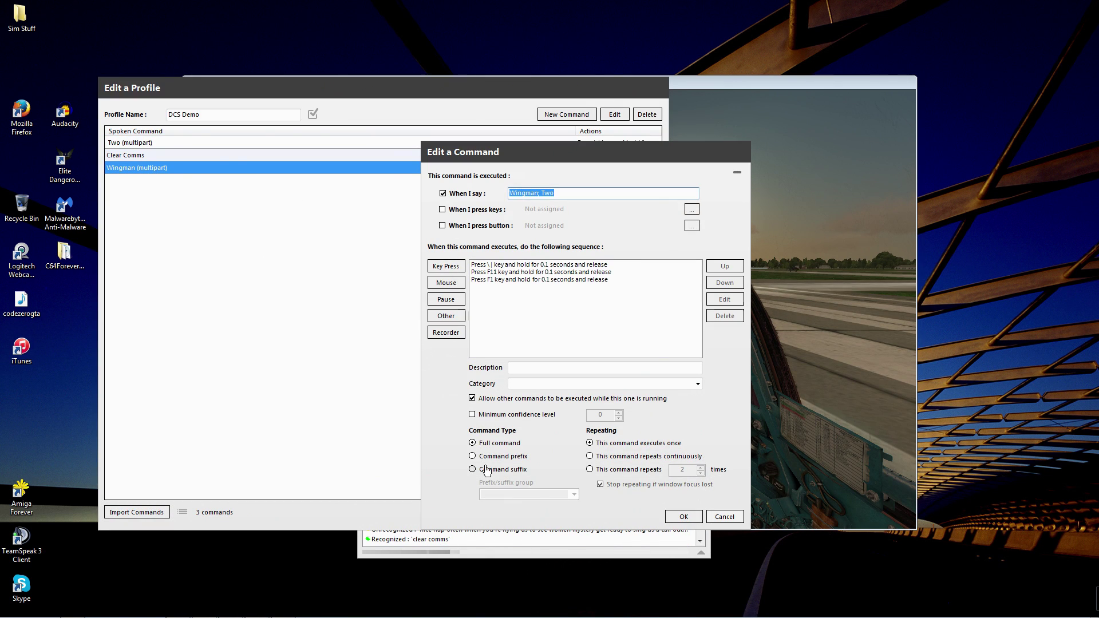
left_click(472, 456)
Set the Wingman command's prefix/suffix group to "Wingmen" and save the command
left_click(515, 495)
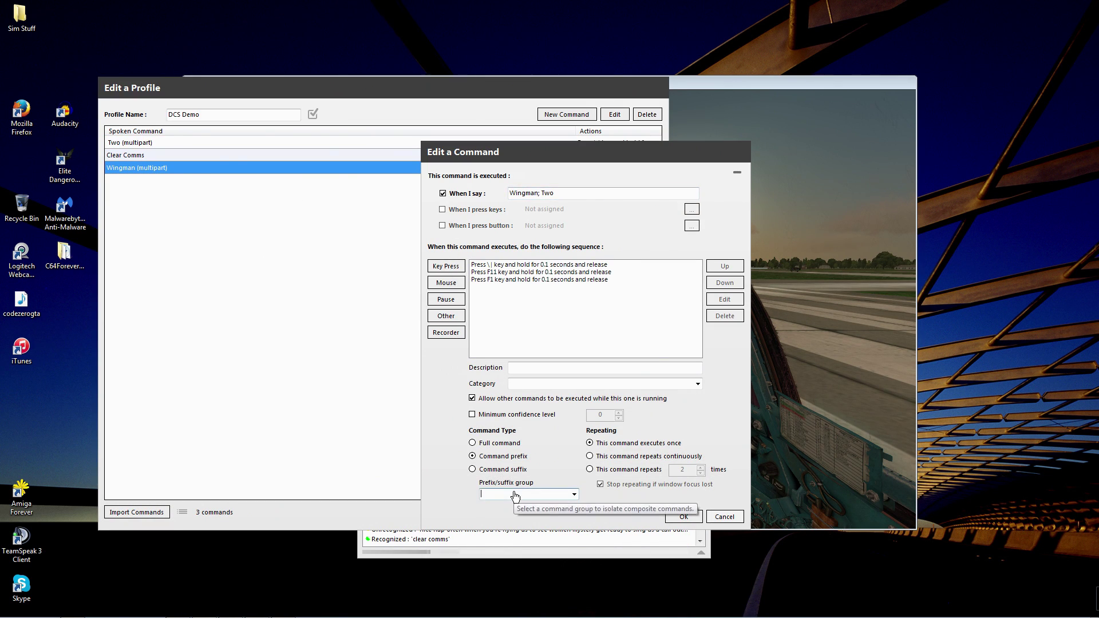
type("Wigmen")
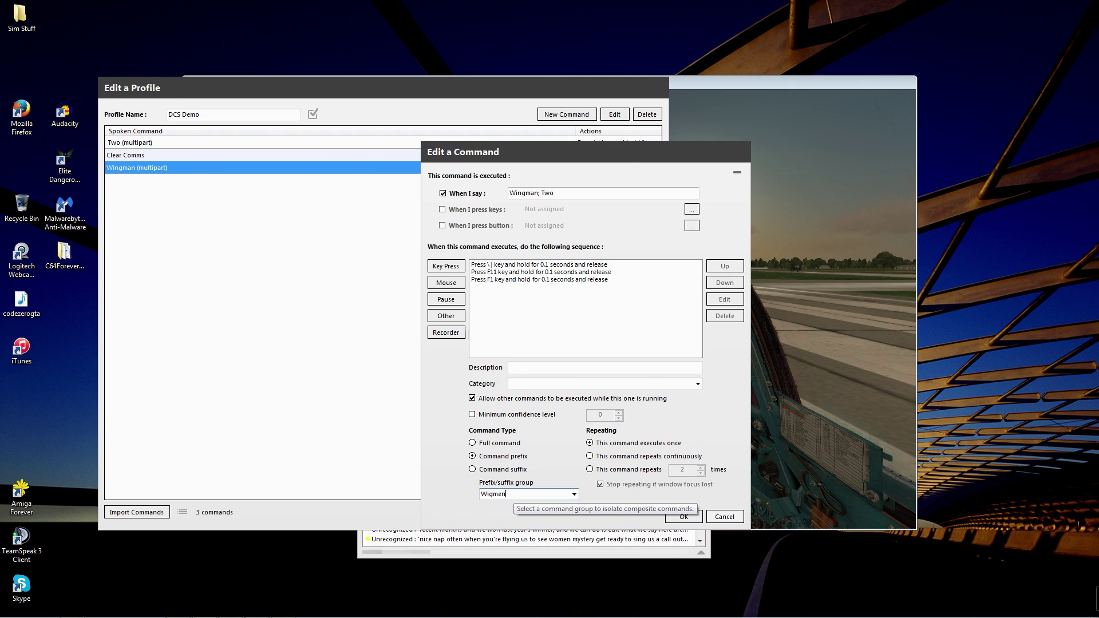
key("Left")
key("Left")
key("Left")
key("Left")
type("n")
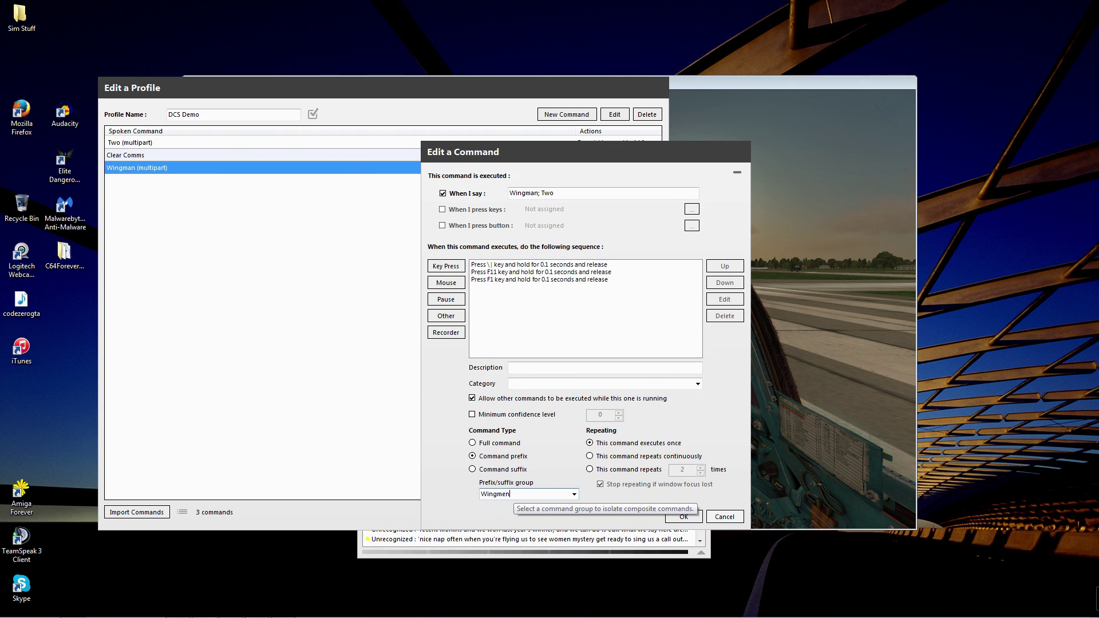
left_click(515, 491)
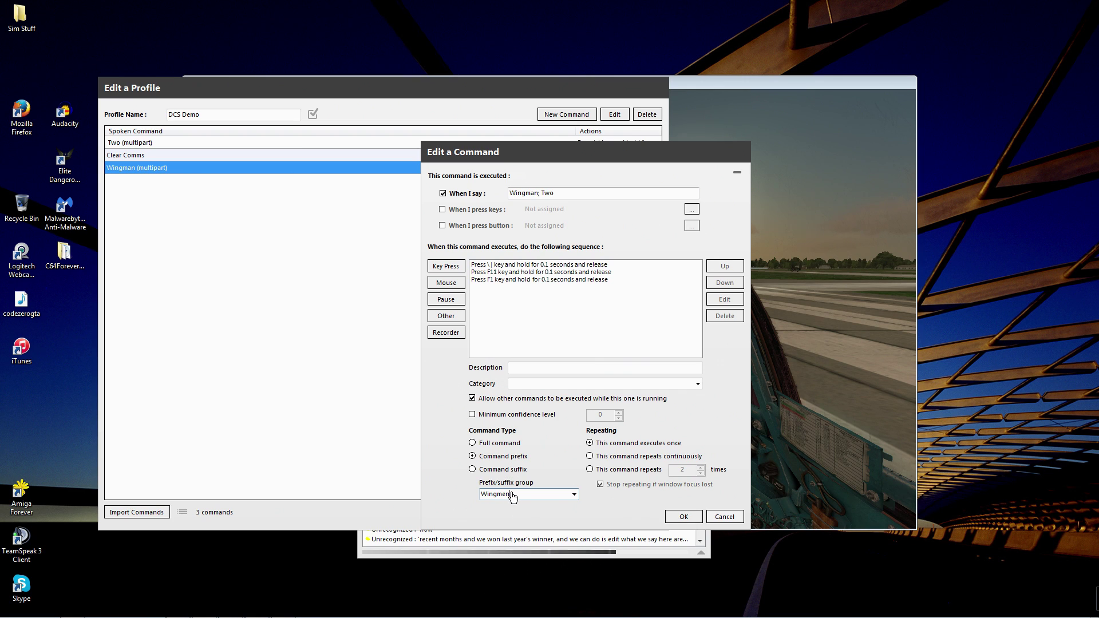
left_click(685, 517)
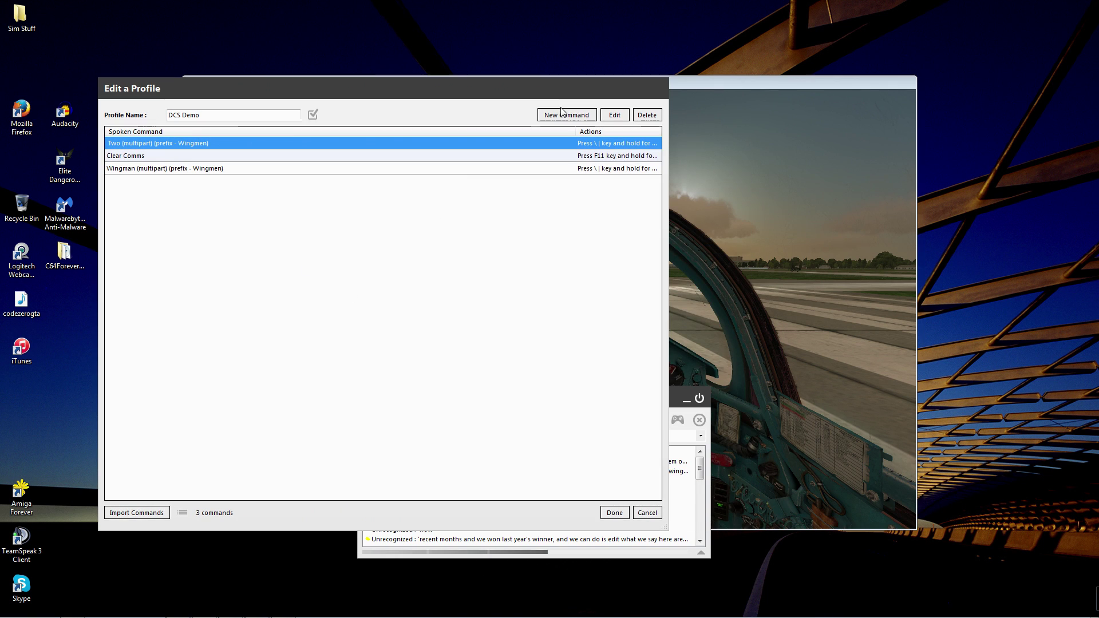
Create a new command spoken as "Return To Base" whose sequence sends F1 and then F2
left_click(561, 115)
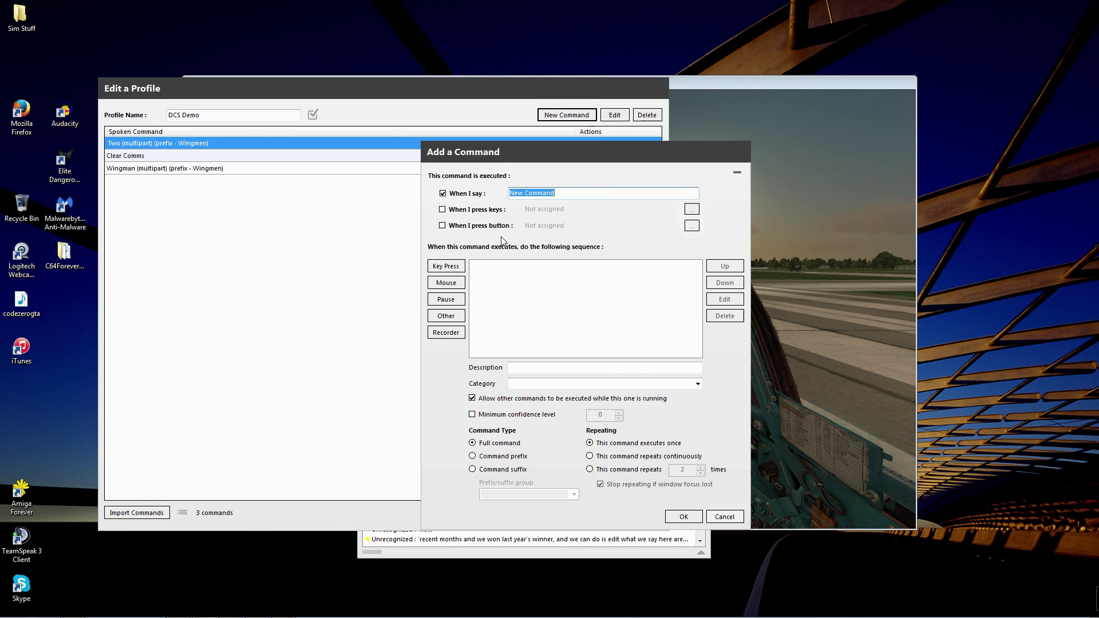
type("Return To Base")
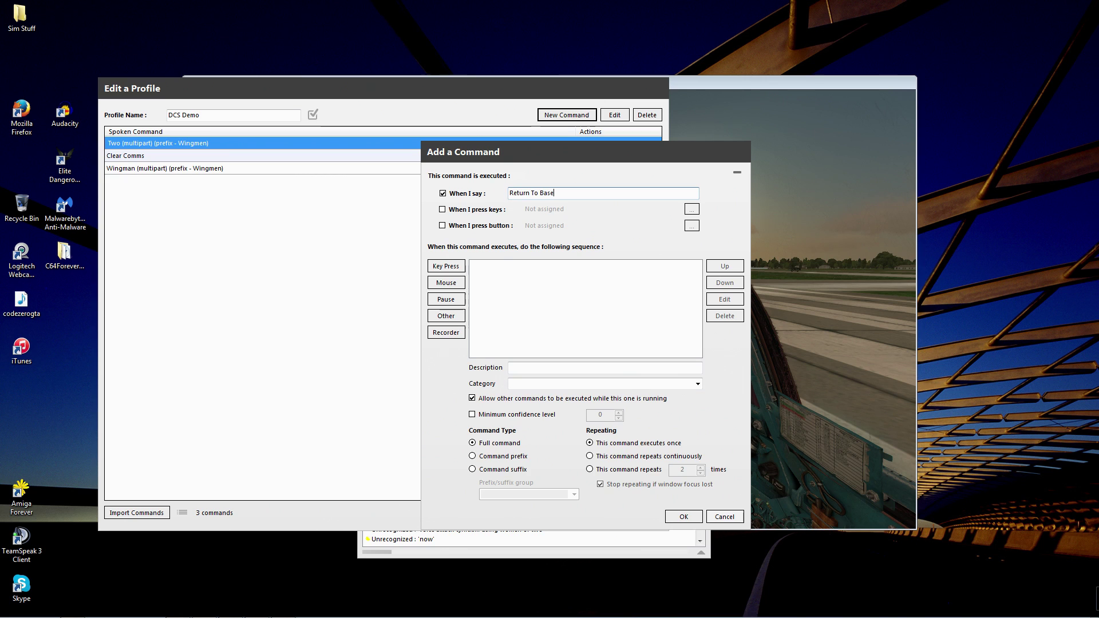
left_click(441, 268)
key("F1")
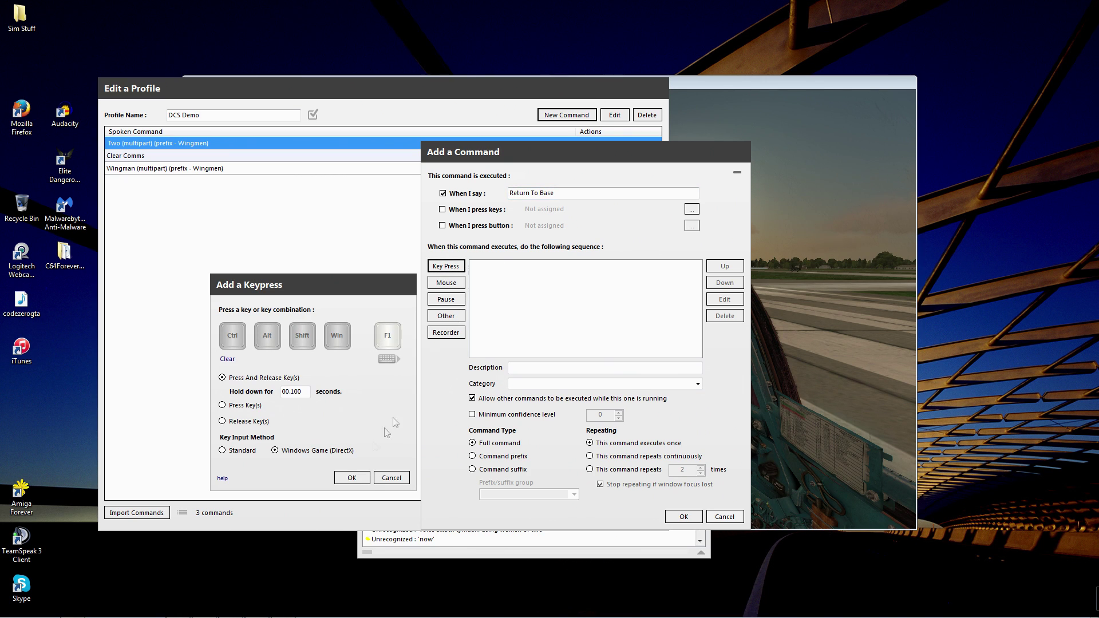
left_click(352, 478)
left_click(452, 266)
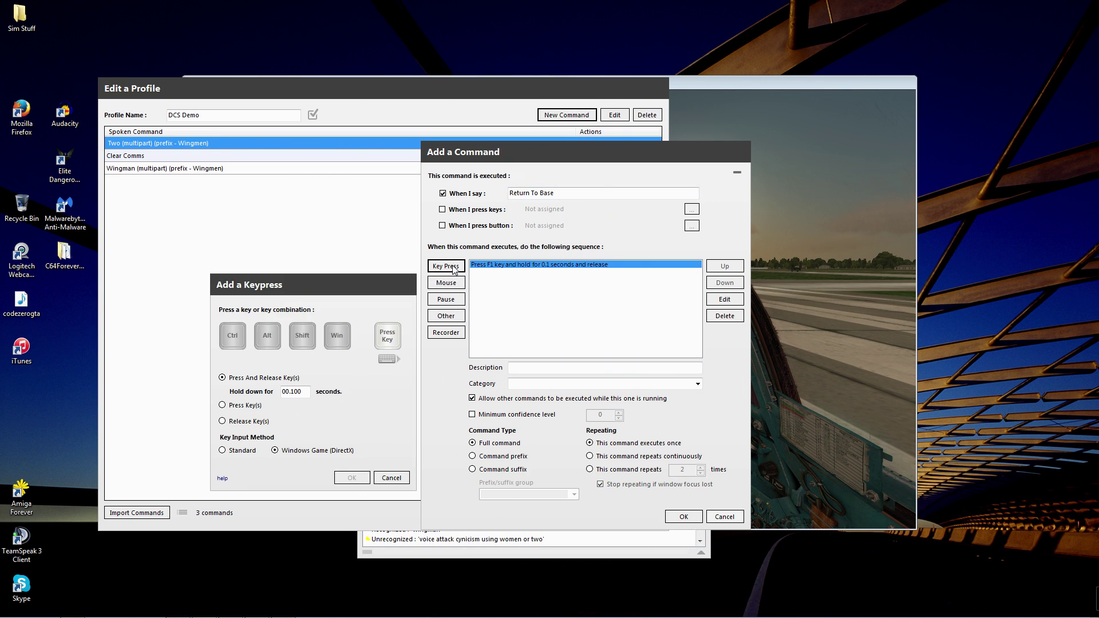
key("F2")
left_click(357, 480)
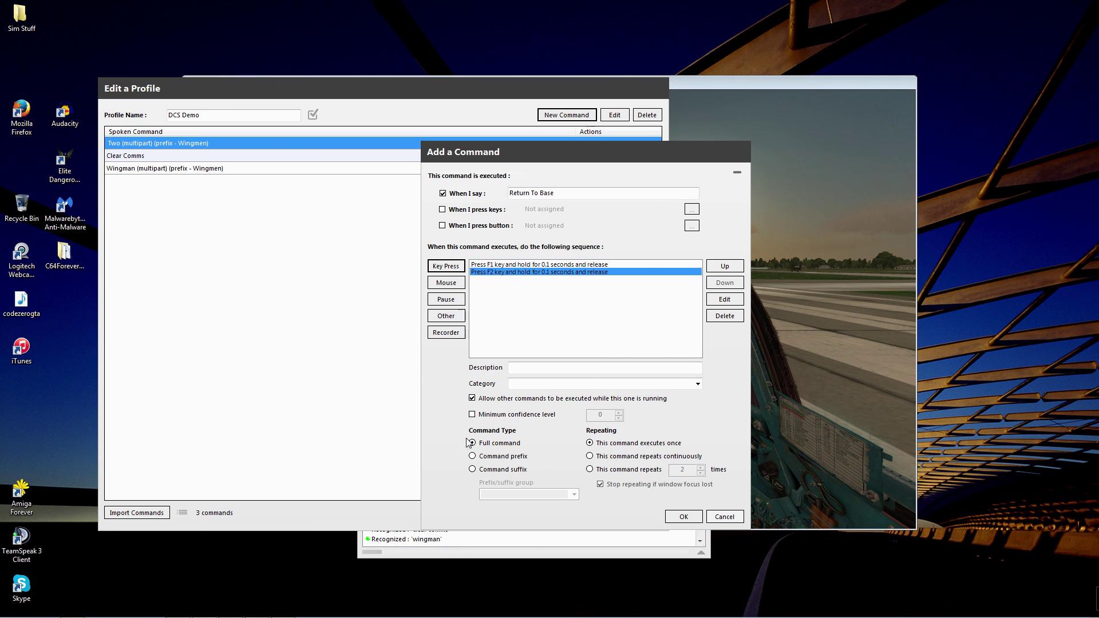
Make the Return To Base command a suffix in the "Wingmen" group, then save the command and the profile
left_click(472, 470)
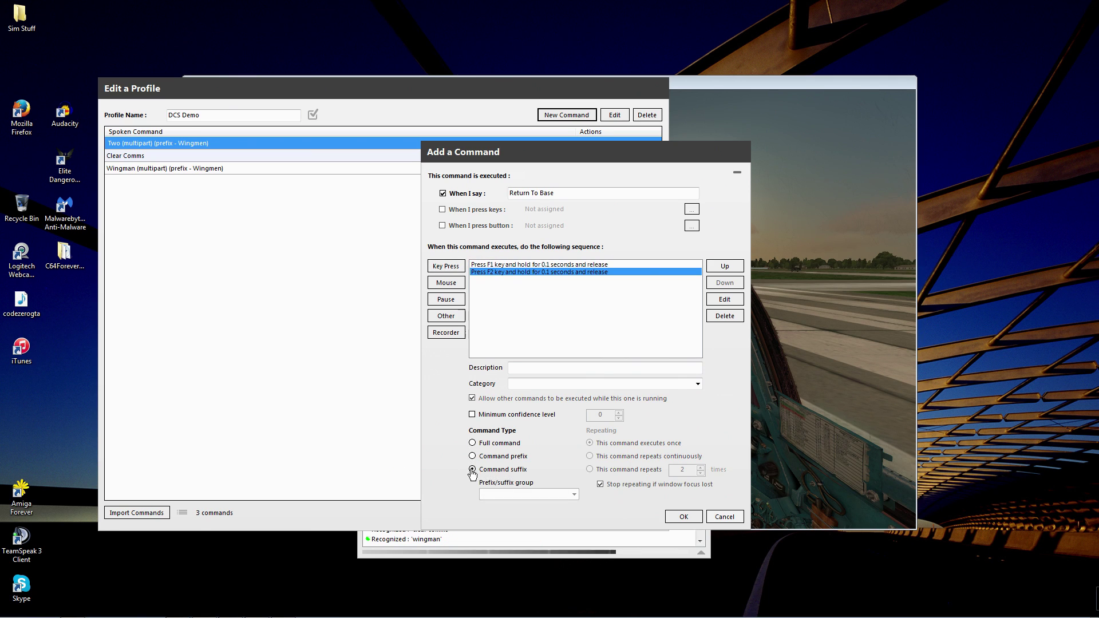
left_click(574, 494)
left_click(534, 517)
left_click(682, 517)
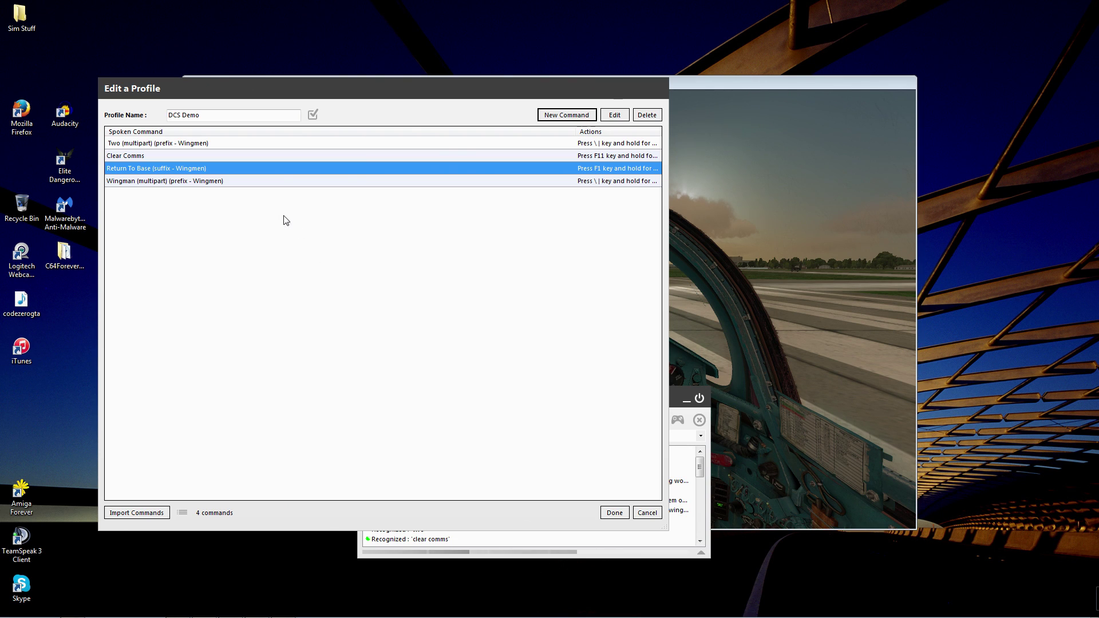
left_click(615, 513)
Switch to DCS and test Return To Base with both the Wingman and Two prefixes, sending the order through Wingman Navigation each time
left_click(680, 355)
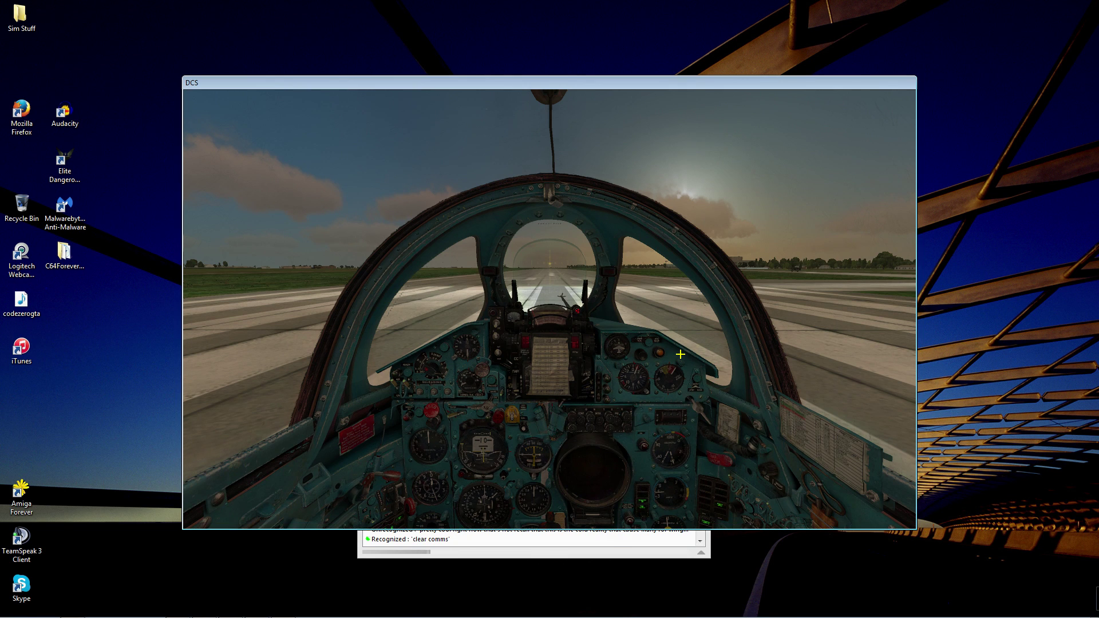
key("backslash")
key("F1")
key("F1")
key("F2")
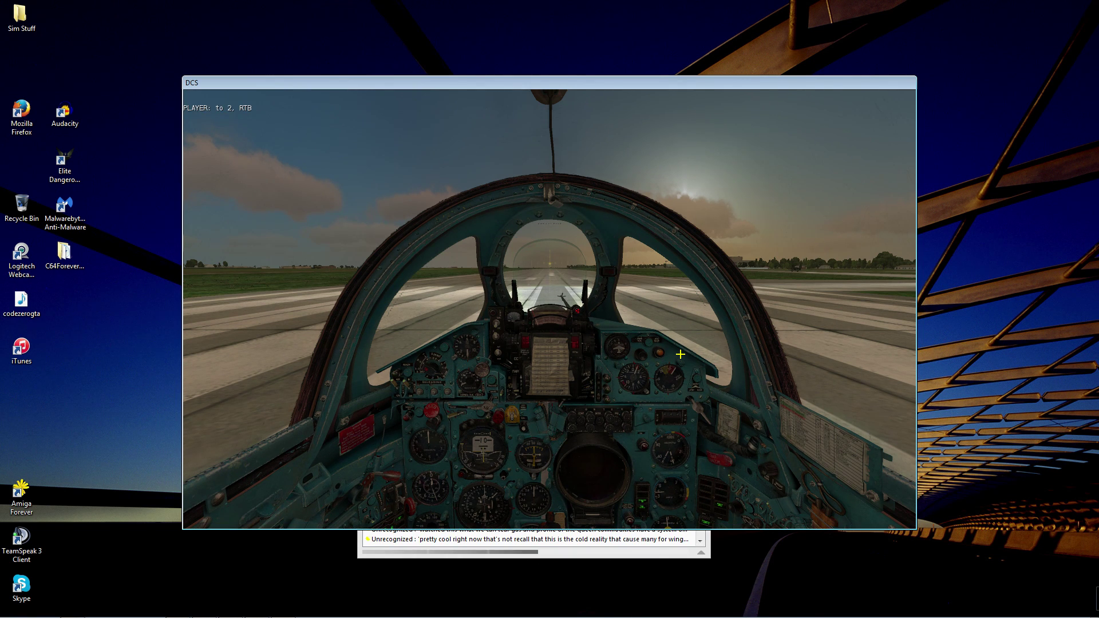
key("backslash")
key("F1")
key("F1")
key("F2")
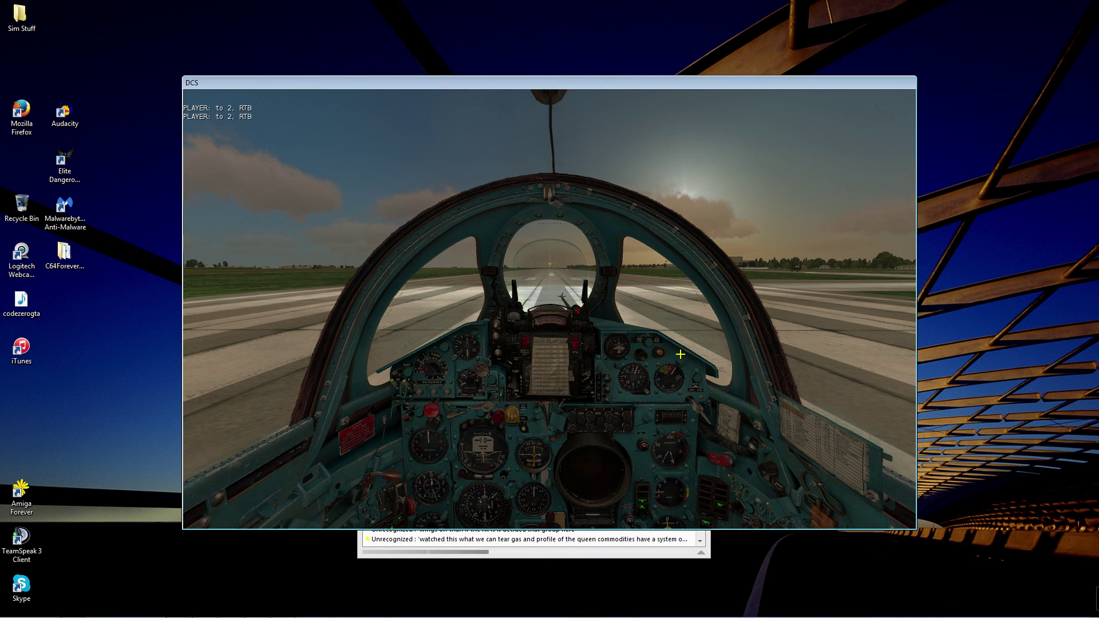
View the Return to base option under Flight Navigation in the radio menu, then close the menu
key("backslash")
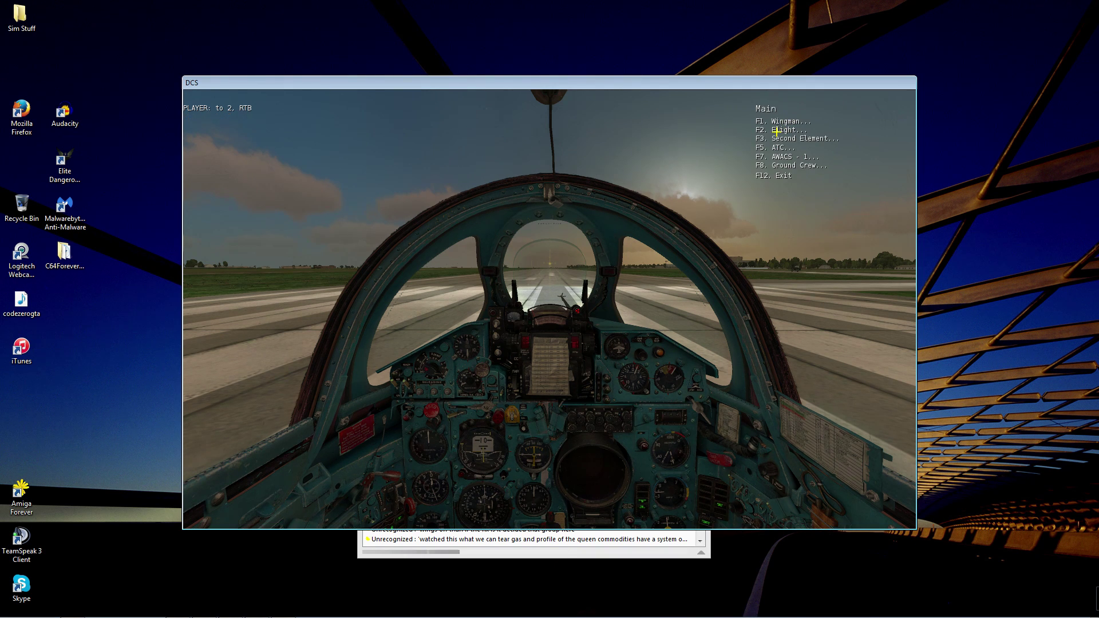
key("F2")
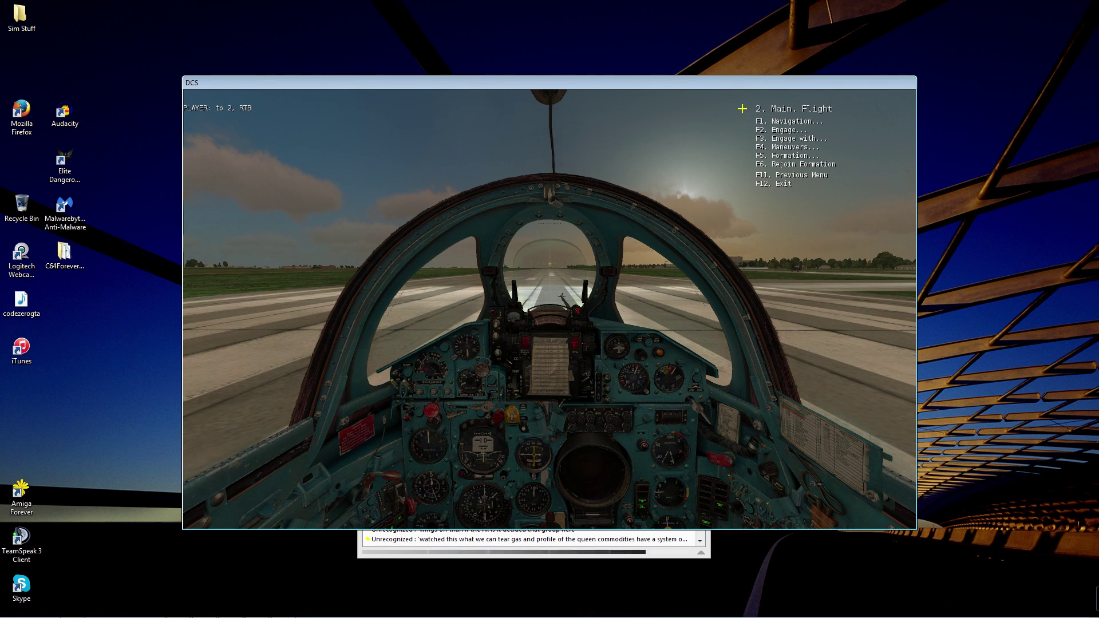
key("F1")
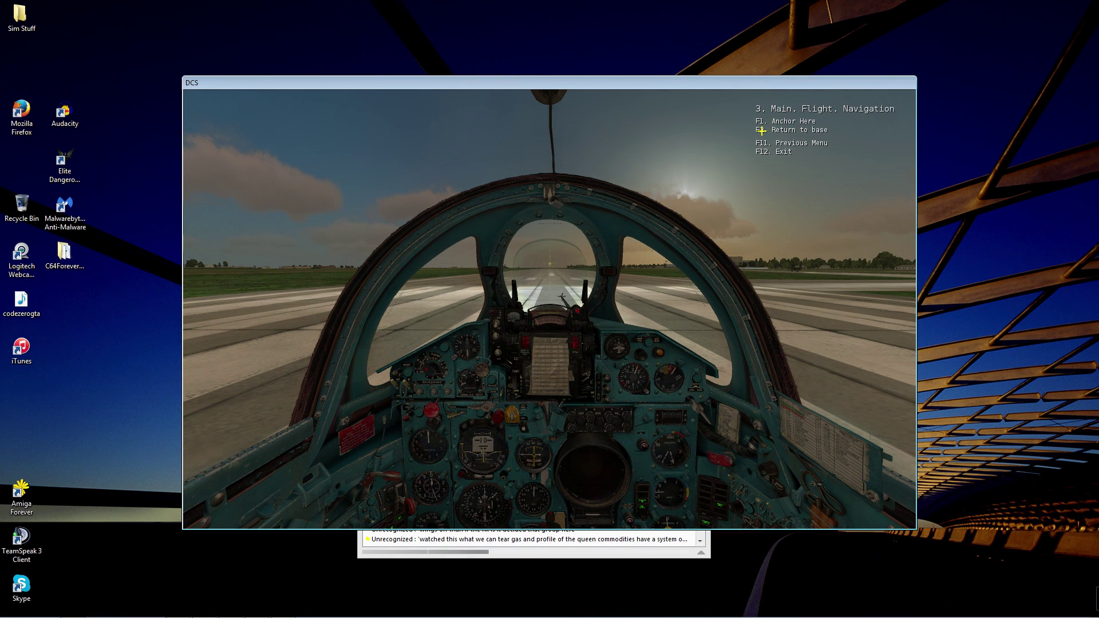
key("F12")
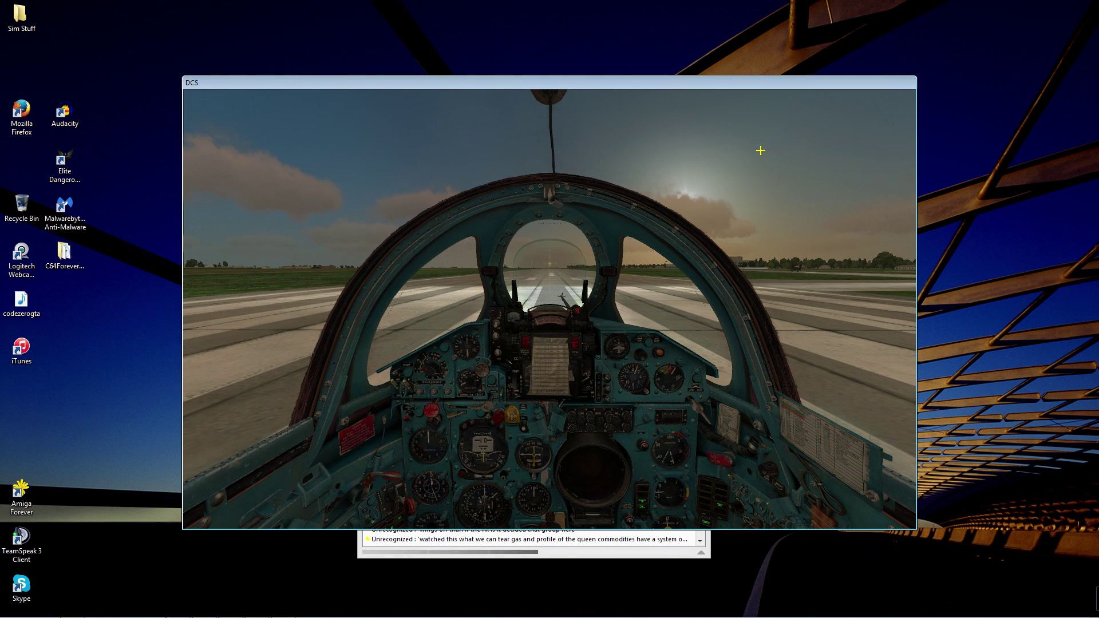
Switch to VoiceAttack, open the DCS Demo profile for editing, and review the "Wingman; Two" prefix command without changing it
left_click(610, 542)
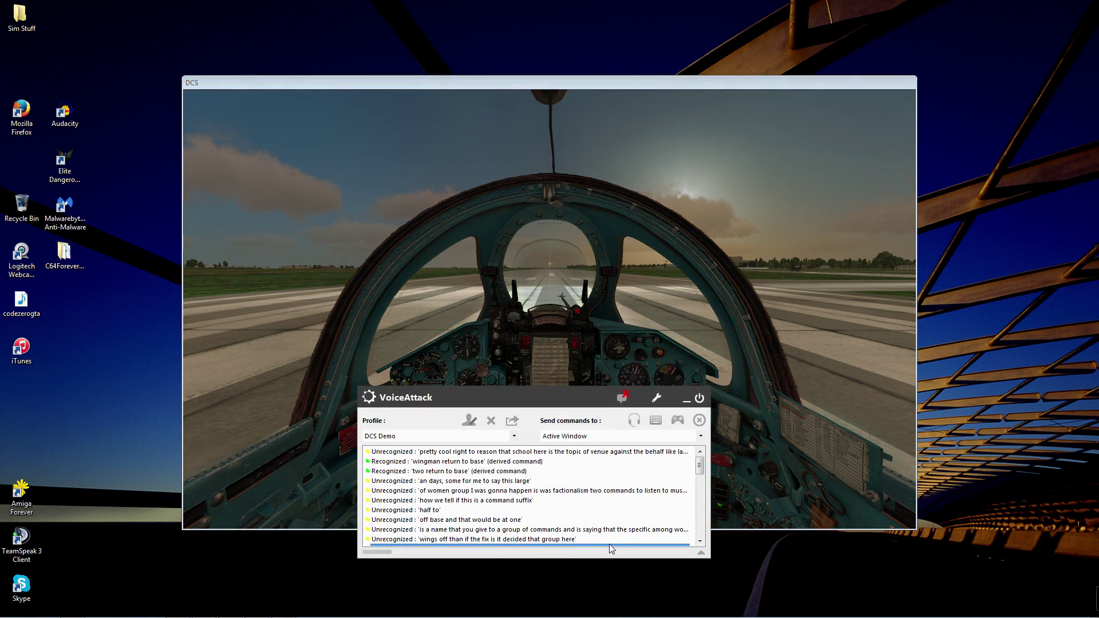
left_click(469, 422)
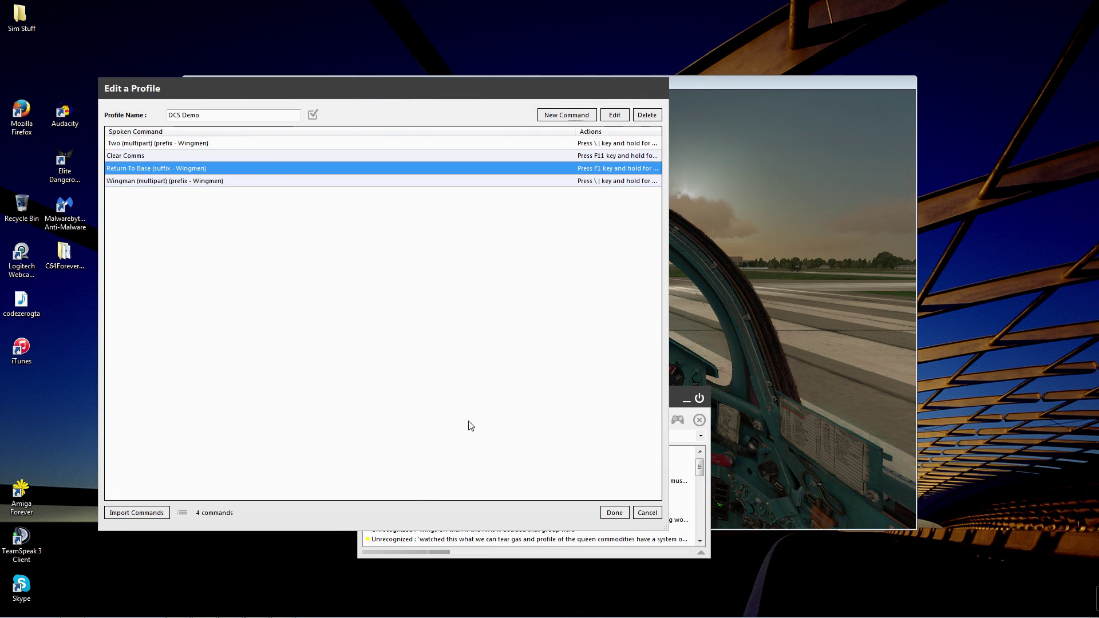
left_click(180, 143)
double_click(181, 143)
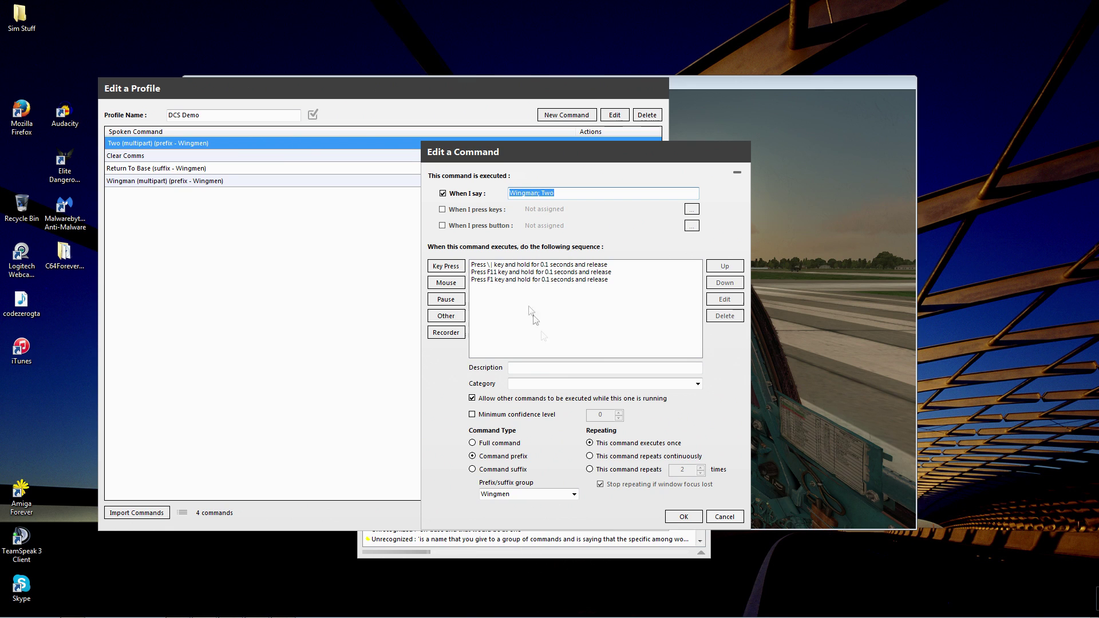
left_click(725, 516)
Duplicate the "Wingman; Two" prefix command and set the copy's spoken phrase to "Flight"
right_click(254, 147)
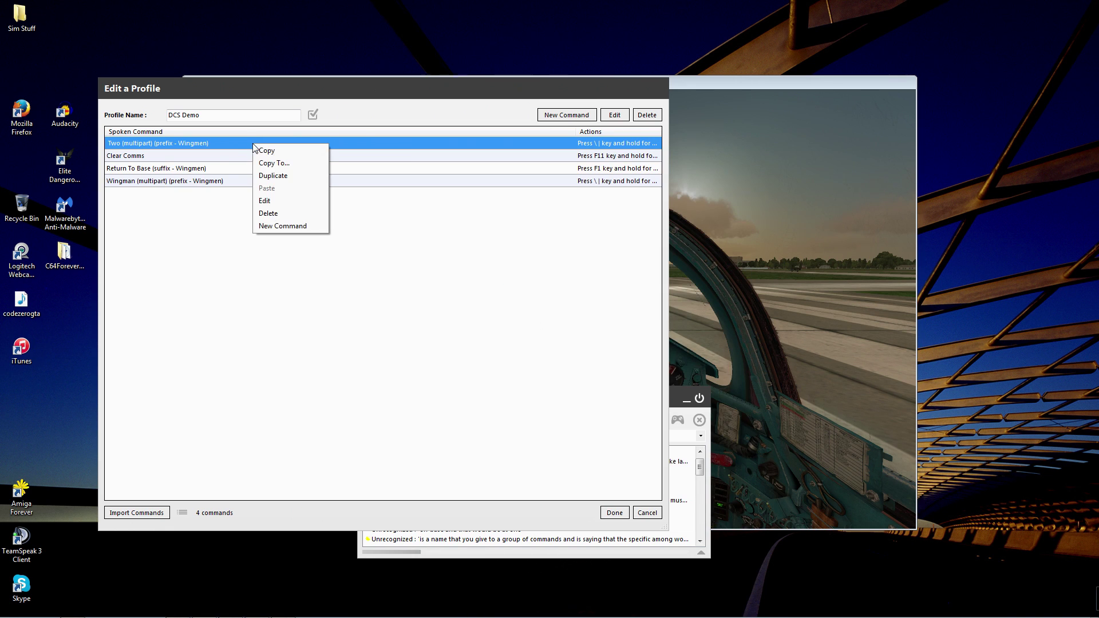
left_click(273, 176)
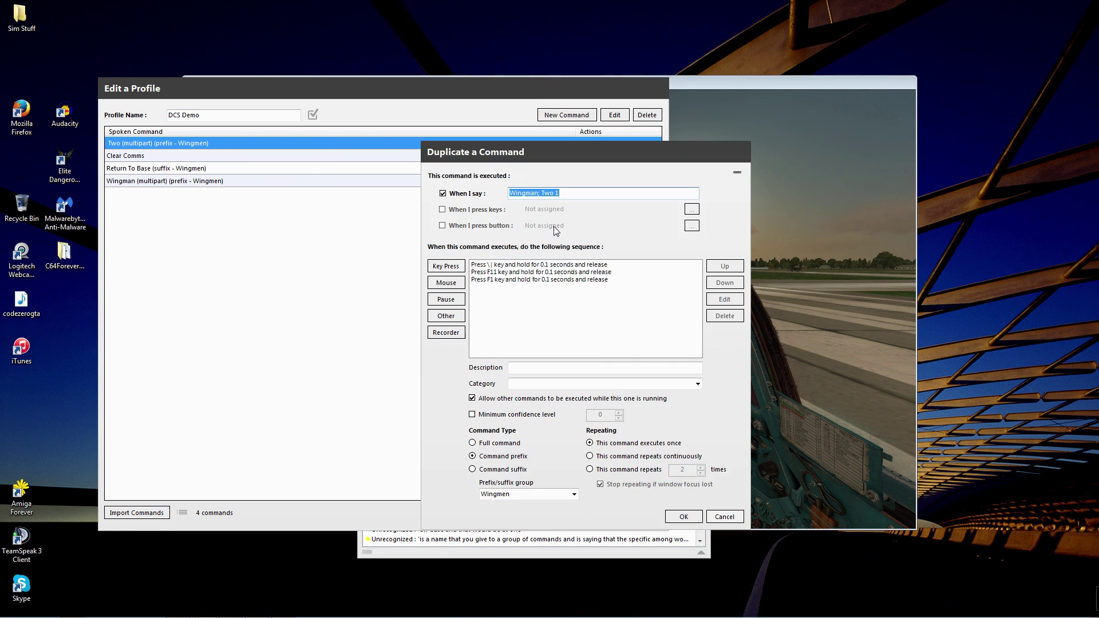
left_click(575, 194)
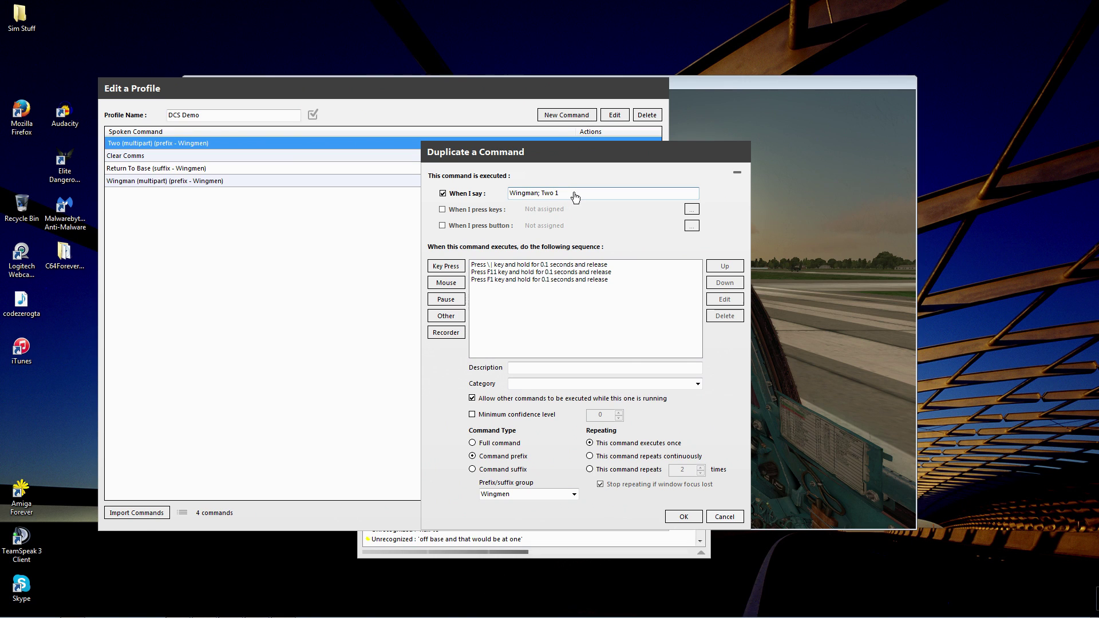
key("BackSpace")
key("BackSpace")
key("BackSpace")
key("BackSpace")
key("BackSpace")
key("BackSpace")
key("BackSpace")
key("BackSpace")
key("BackSpace")
key("BackSpace")
key("BackSpace")
key("BackSpace")
key("BackSpace")
key("BackSpace")
type("Flight")
Replace the F1 keypress in the Flight command's sequence with F2, then save the command and the profile
left_click(492, 280)
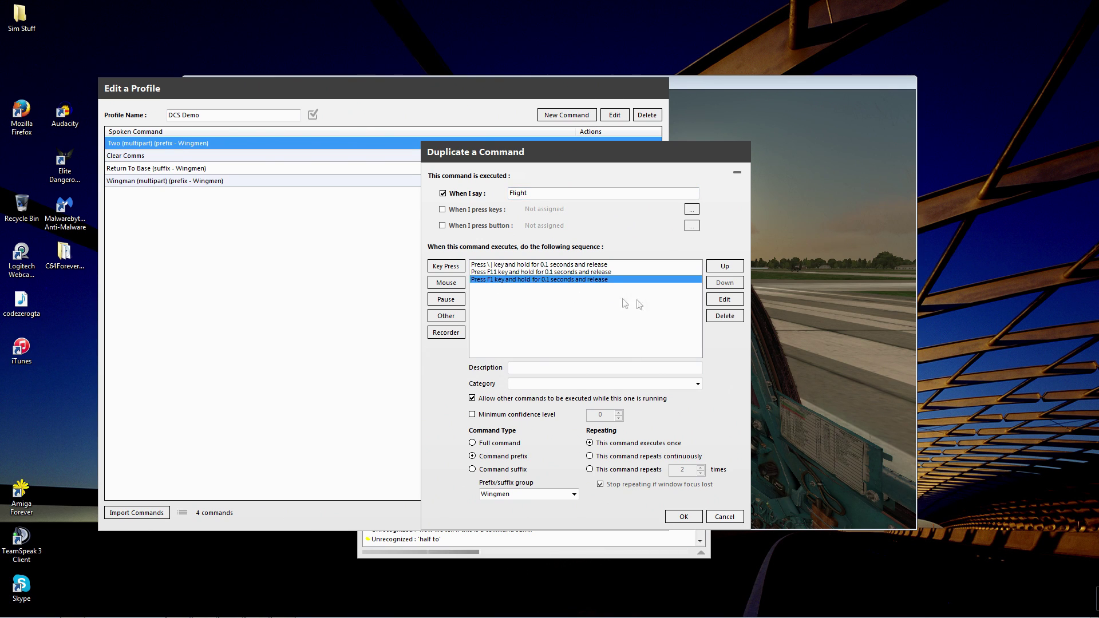
left_click(713, 318)
left_click(445, 267)
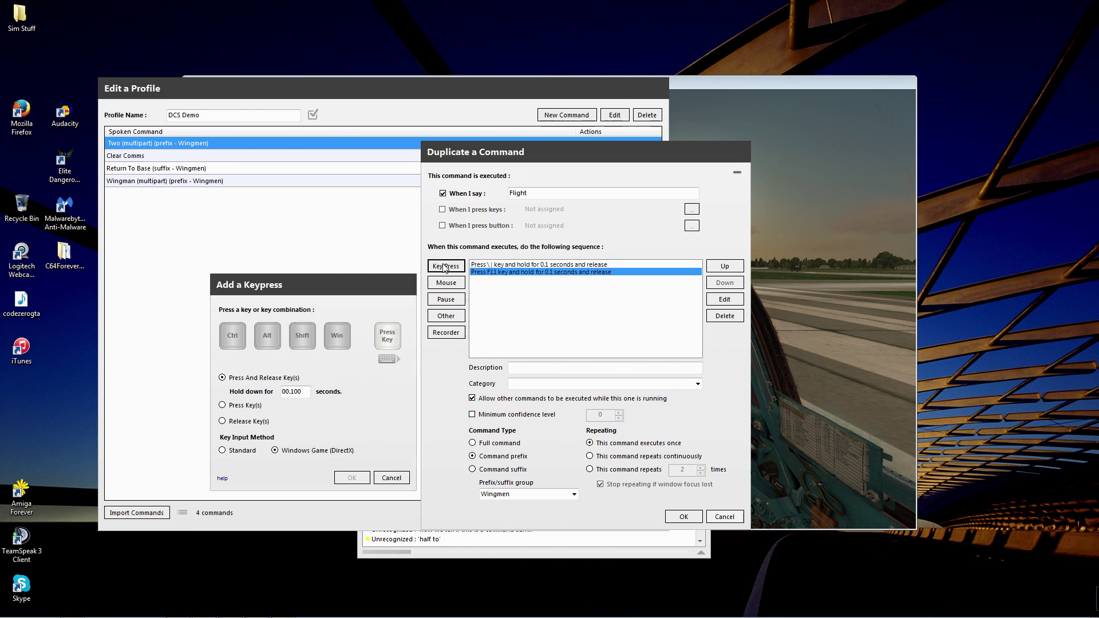
key("F2")
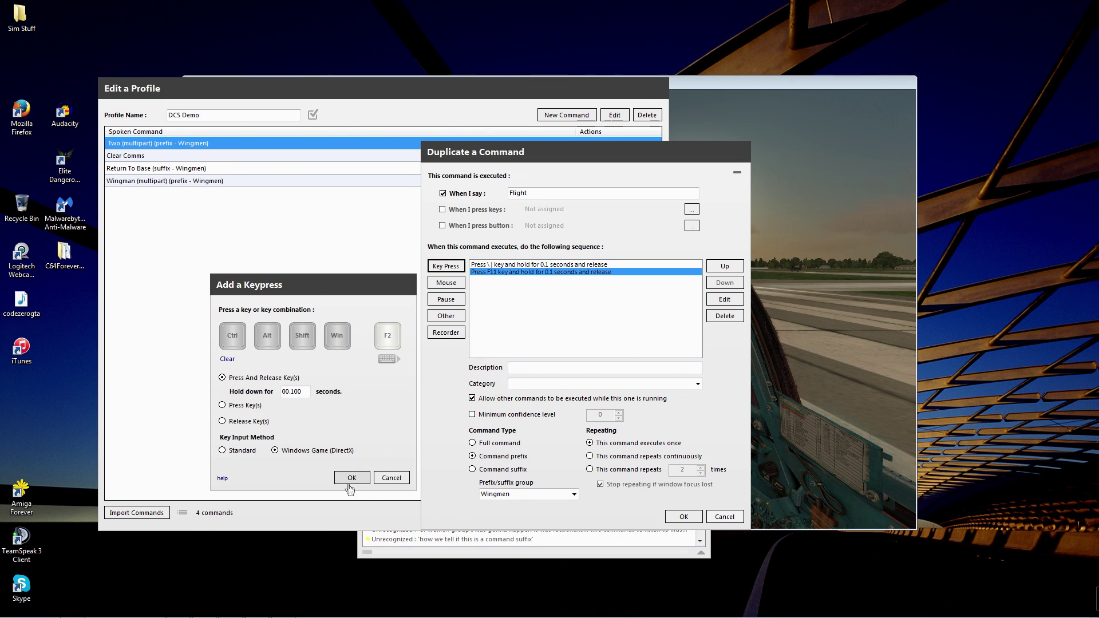
left_click(350, 479)
left_click(682, 517)
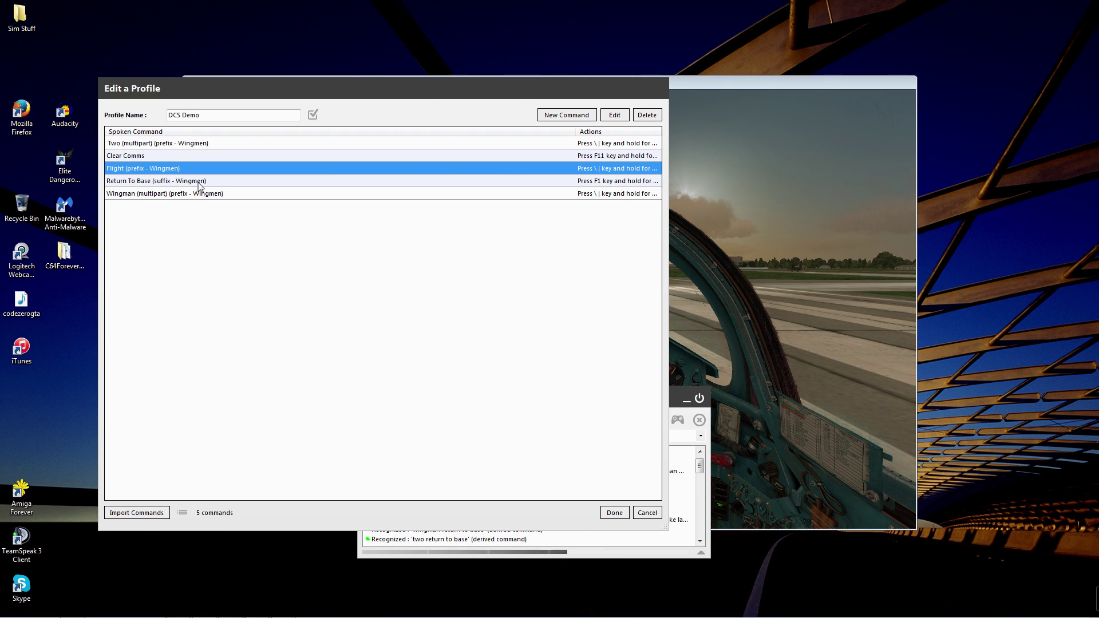
left_click(616, 517)
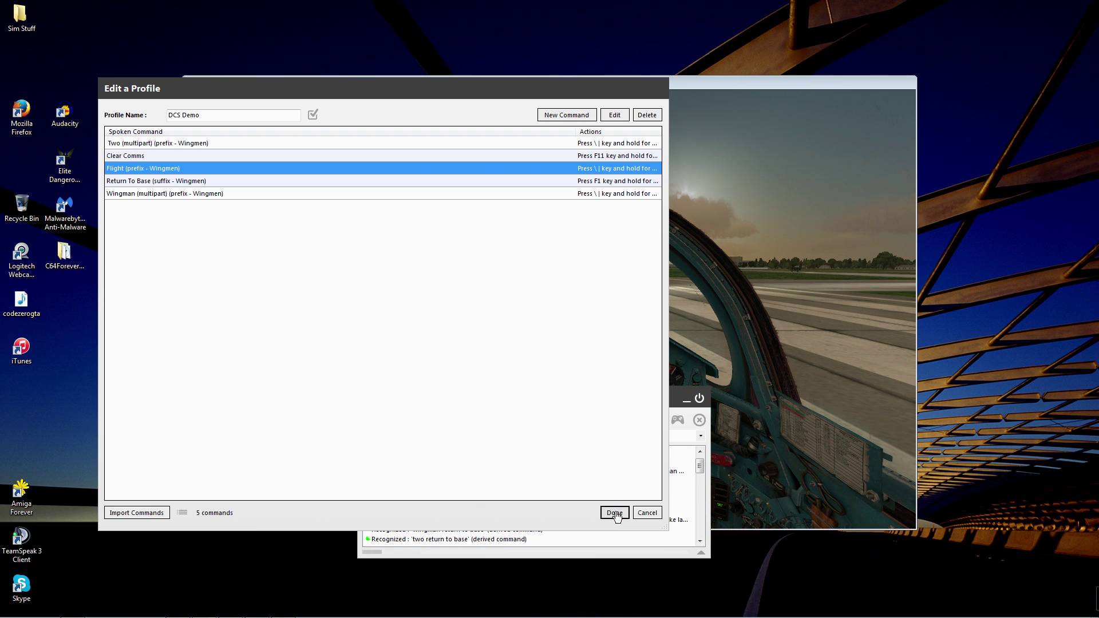
Switch to DCS, test Return To Base for Two and for Flight, and view the Wingman Navigation menu
left_click(615, 342)
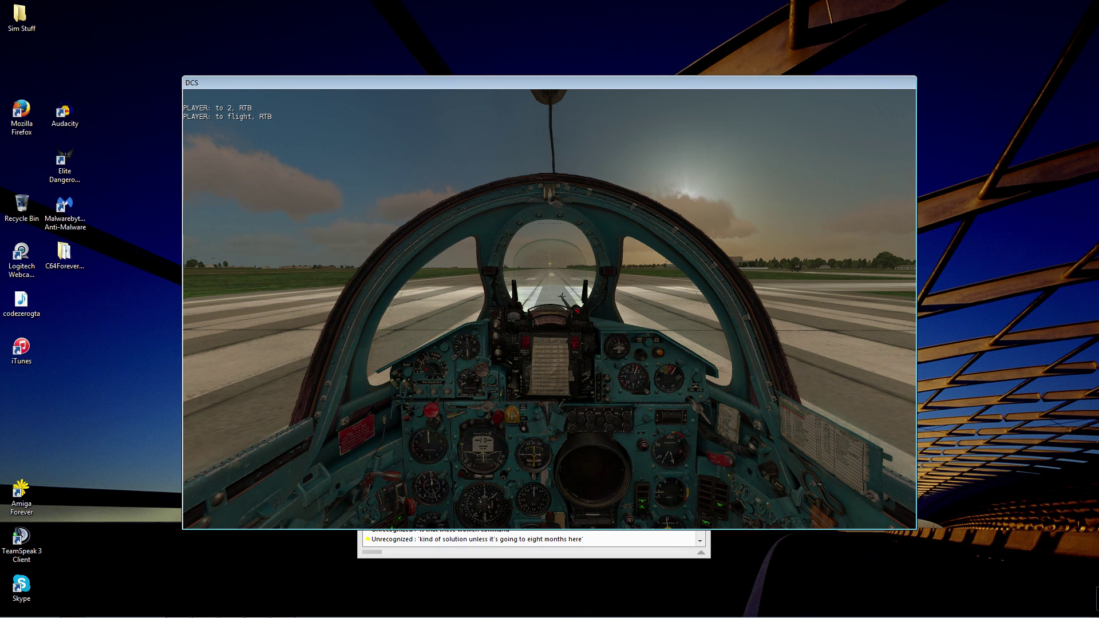
key("backslash")
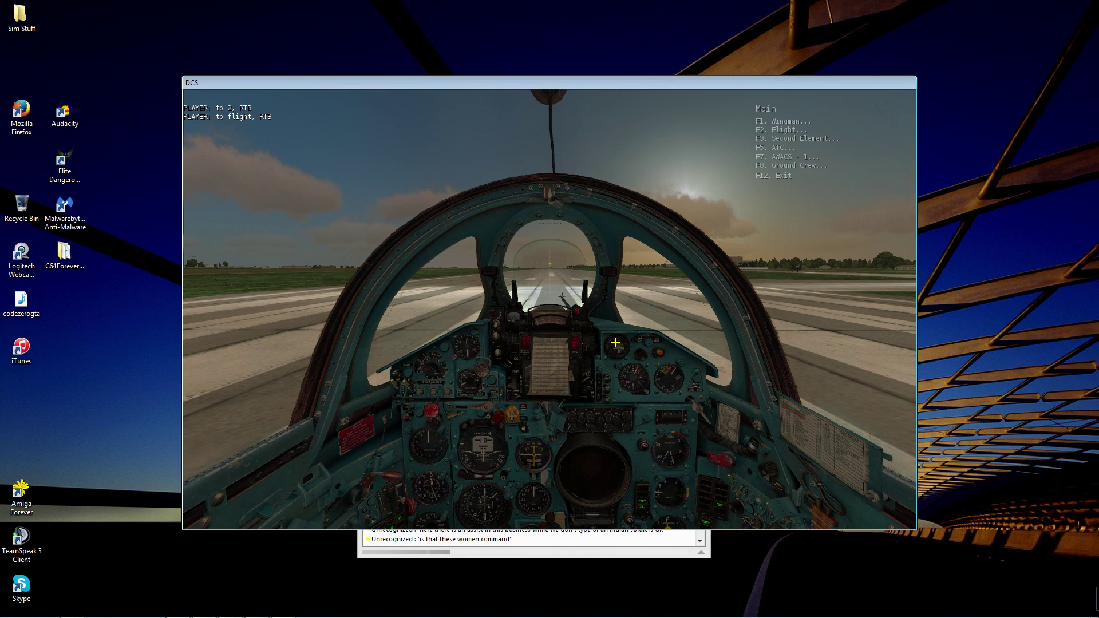
key("F1")
key("F3")
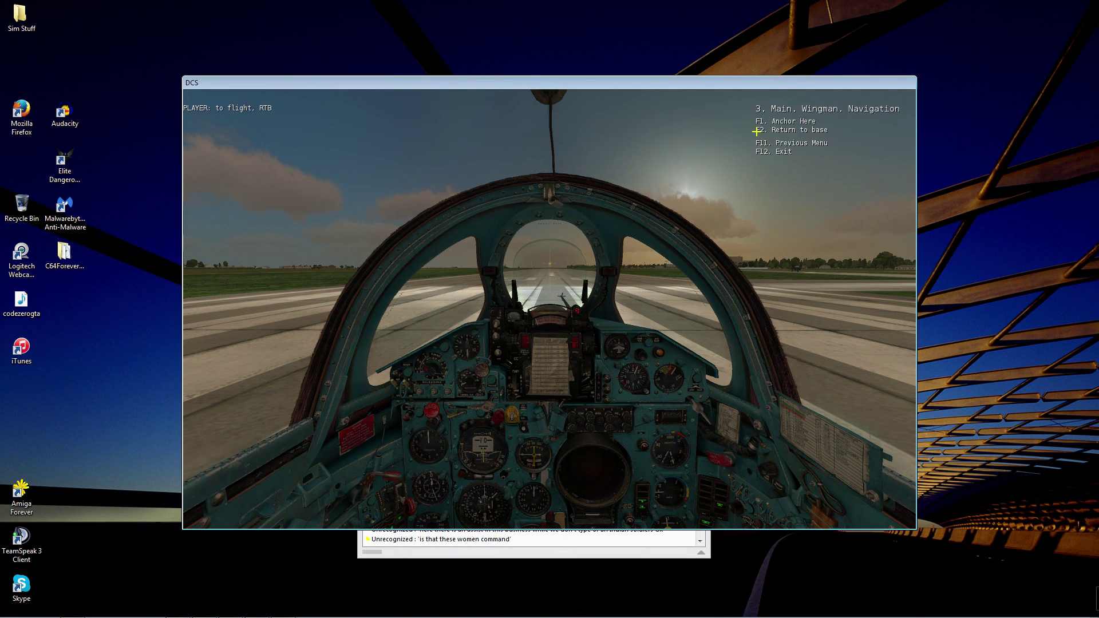
View the orders in the Wingman Engage radio menu, then close the menu
key("backslash")
key("F1")
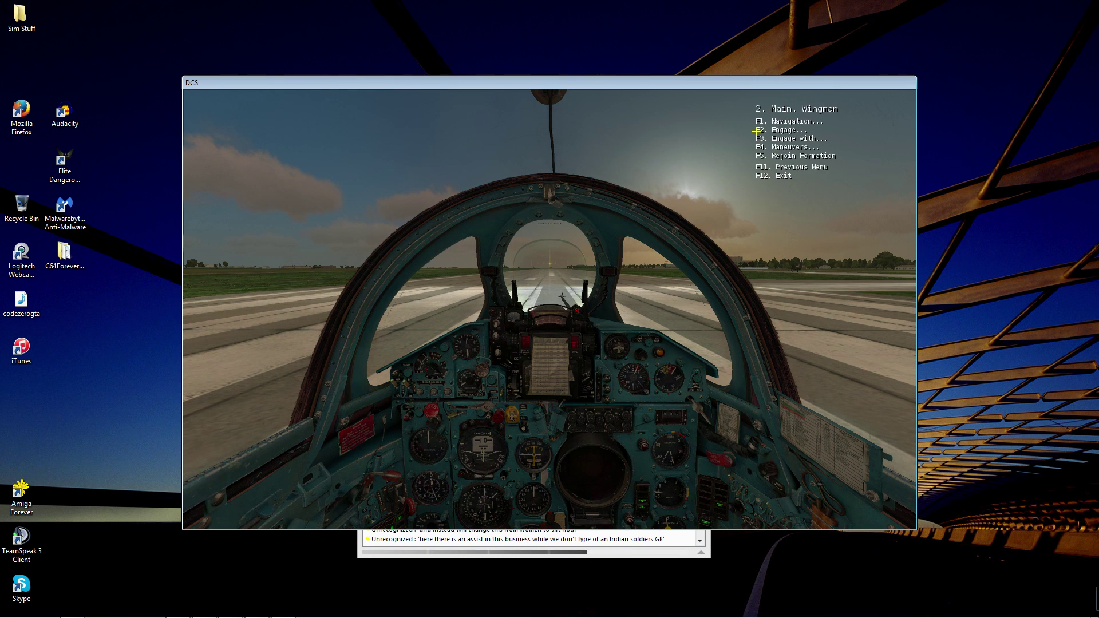
key("F2")
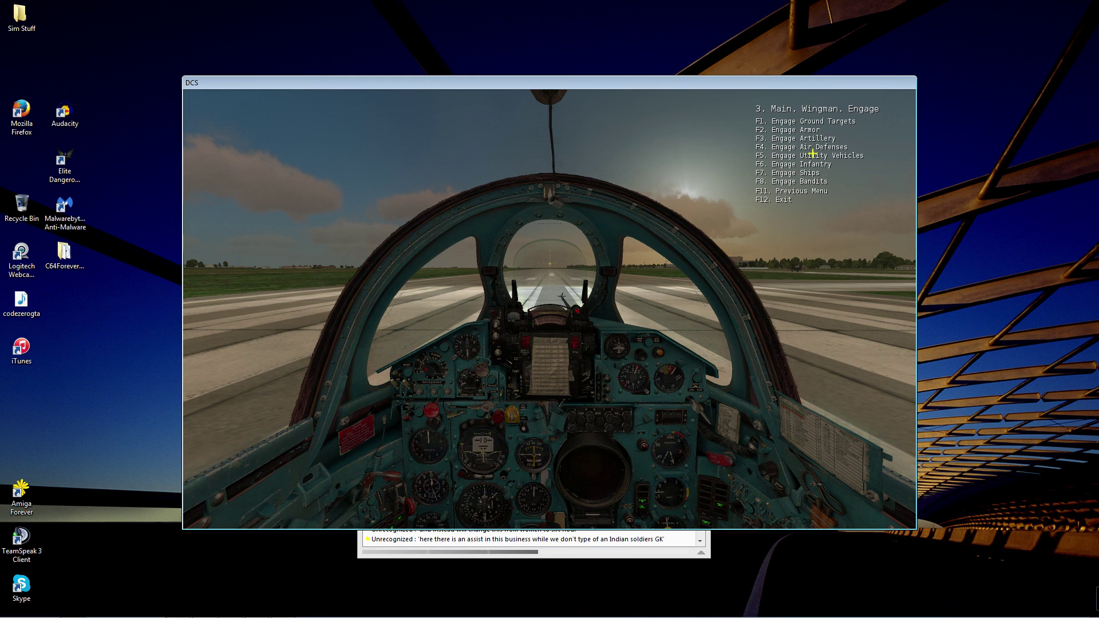
key("F12")
Compare the Flight Navigation and Flight Engage radio menus with the Wingman ones, closing the menu after each
key("backslash")
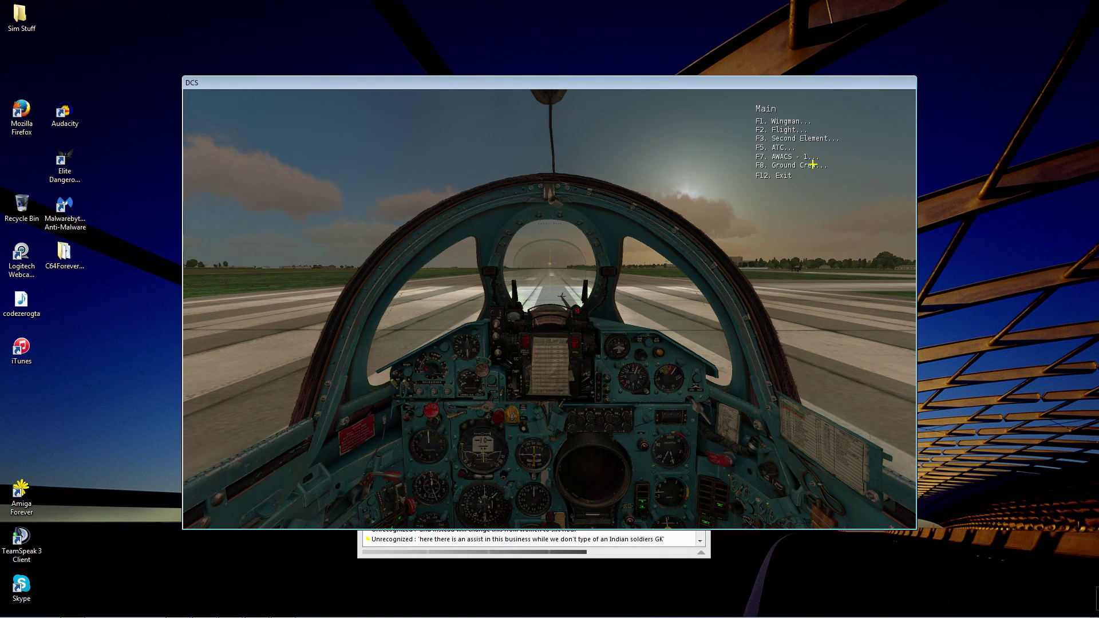
key("F2")
key("F1")
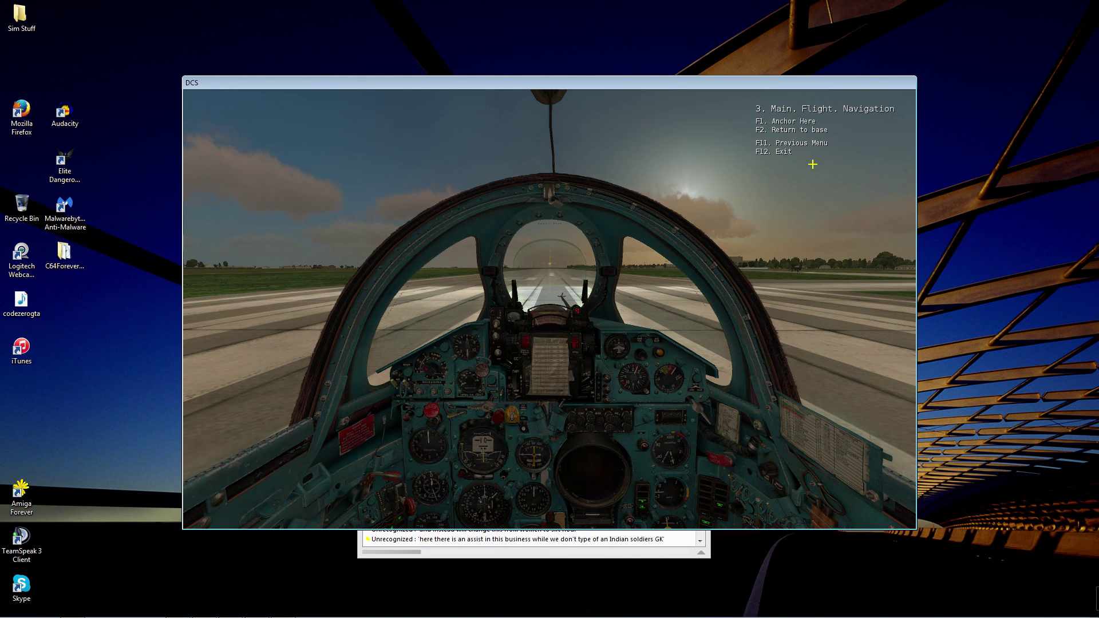
key("F12")
key("backslash")
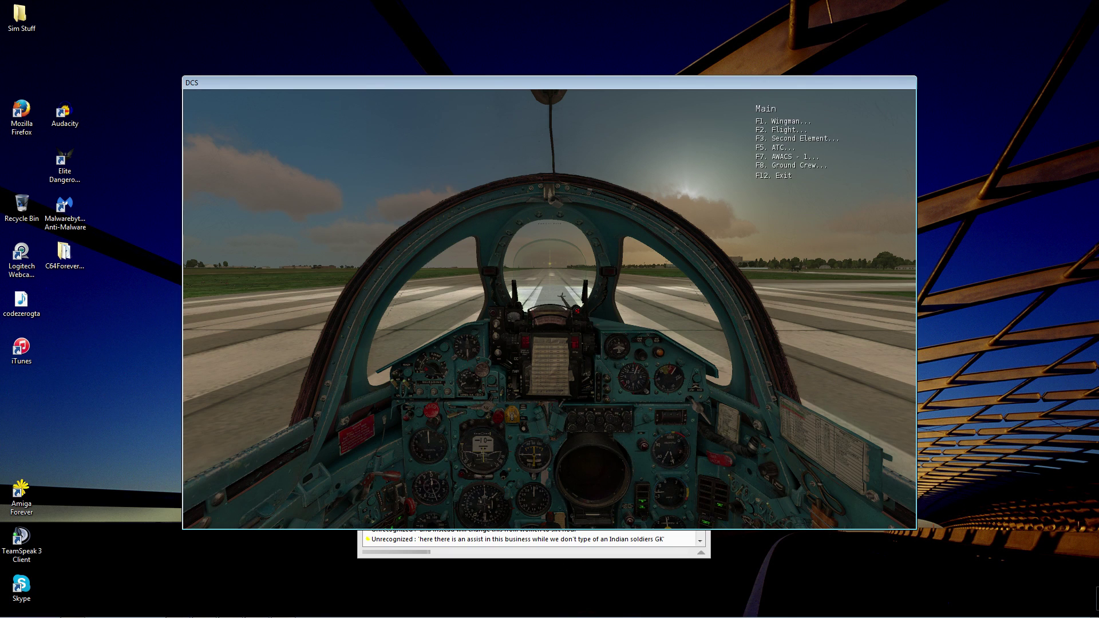
key("F2")
key("F2")
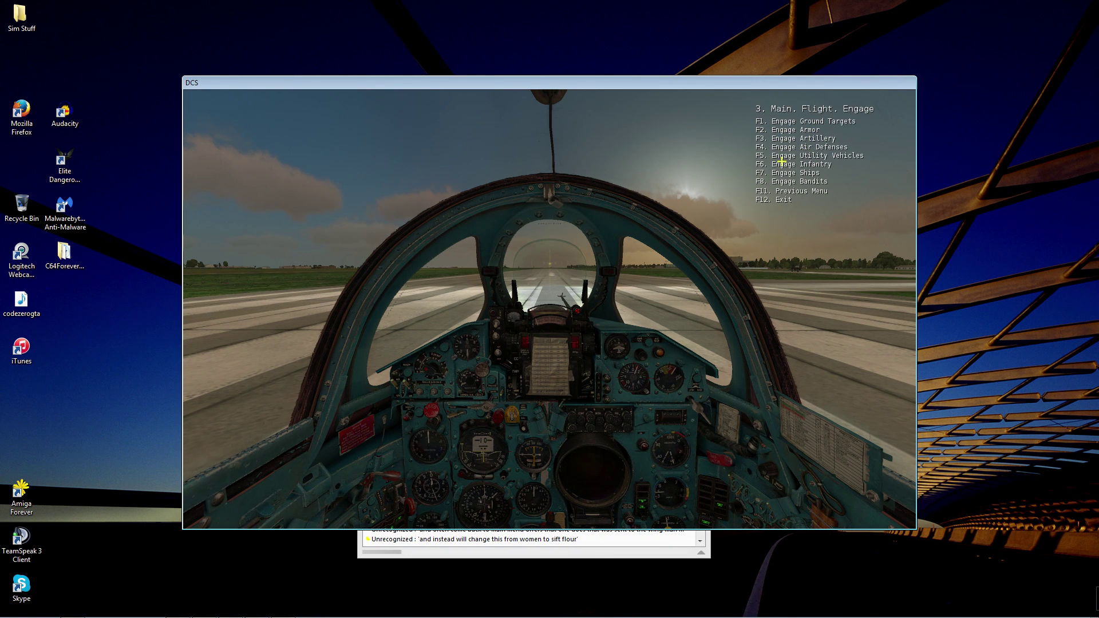
key("F12")
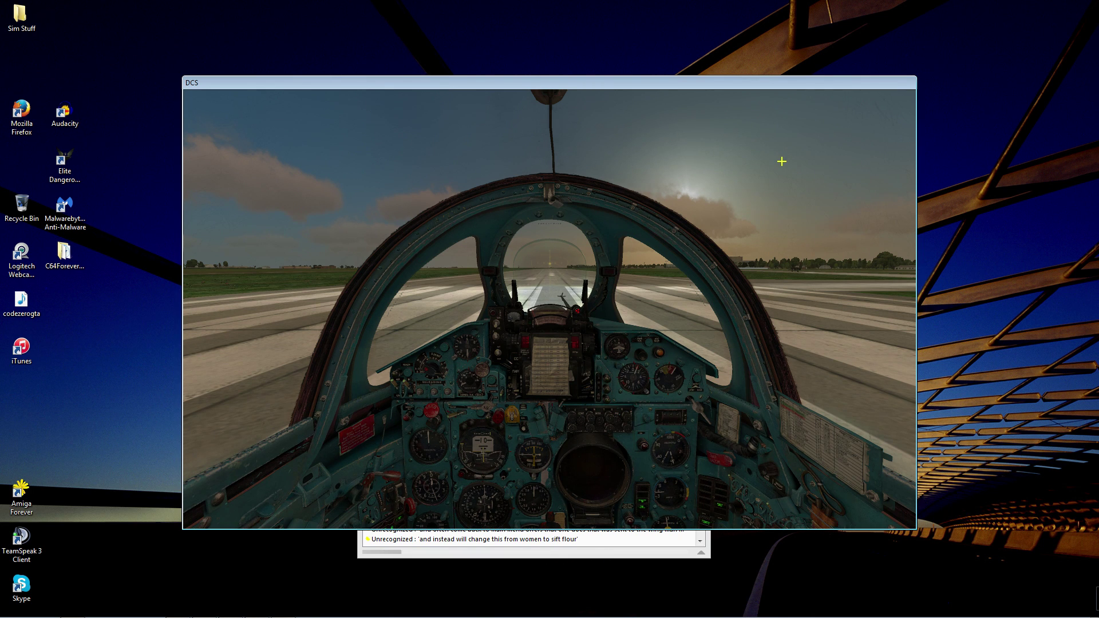
View the orders in the Wingman and Flight radio menus, closing the menu after each
key("backslash")
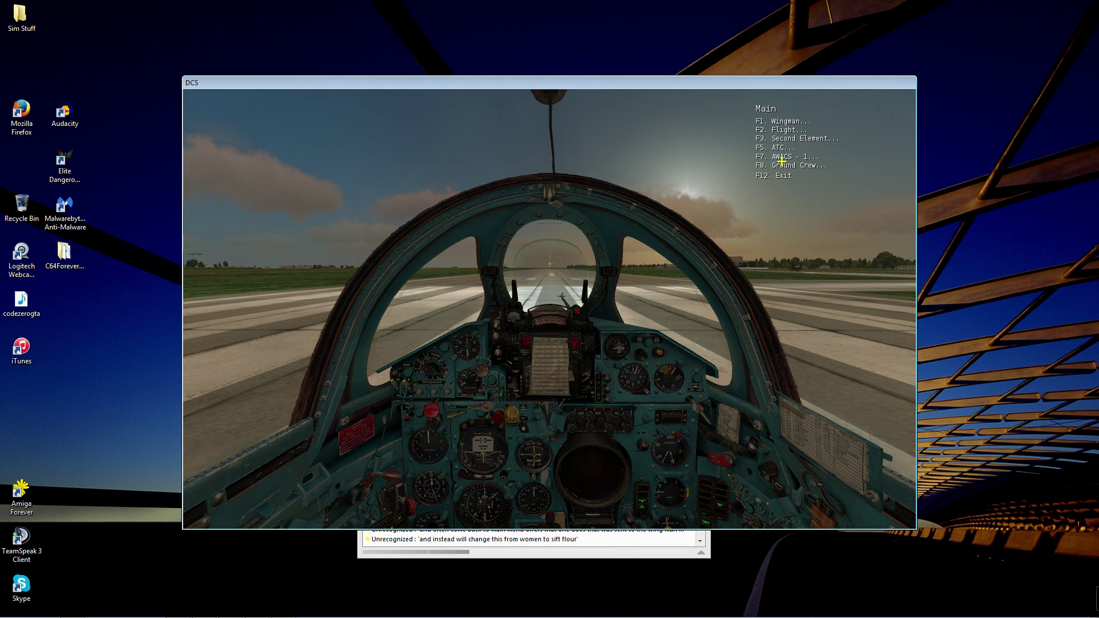
key("F1")
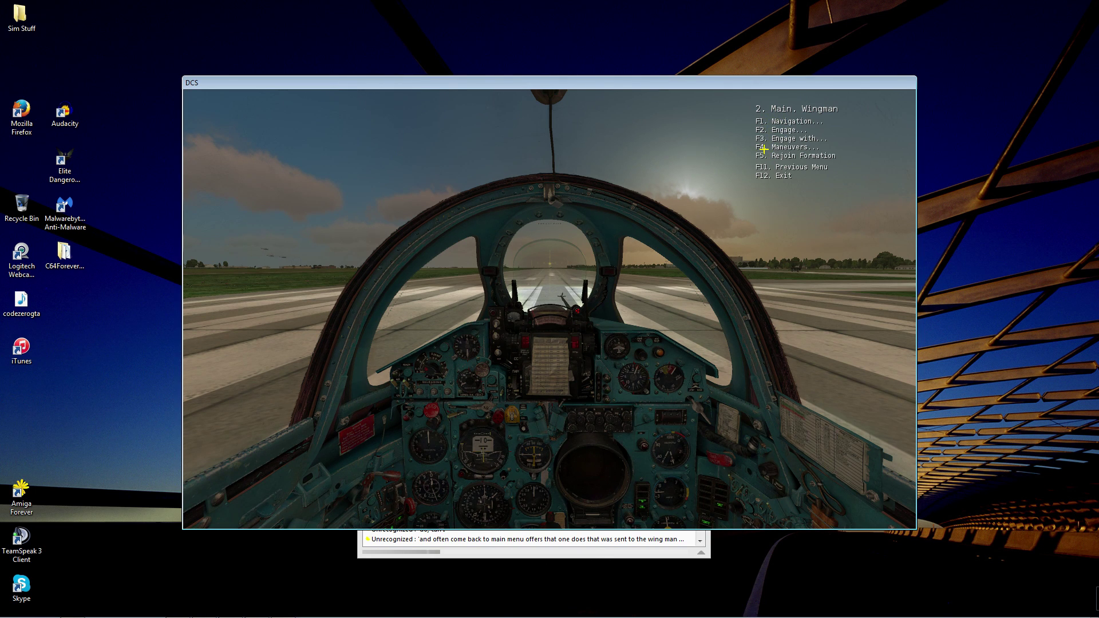
key("F12")
key("backslash")
key("F2")
key("F12")
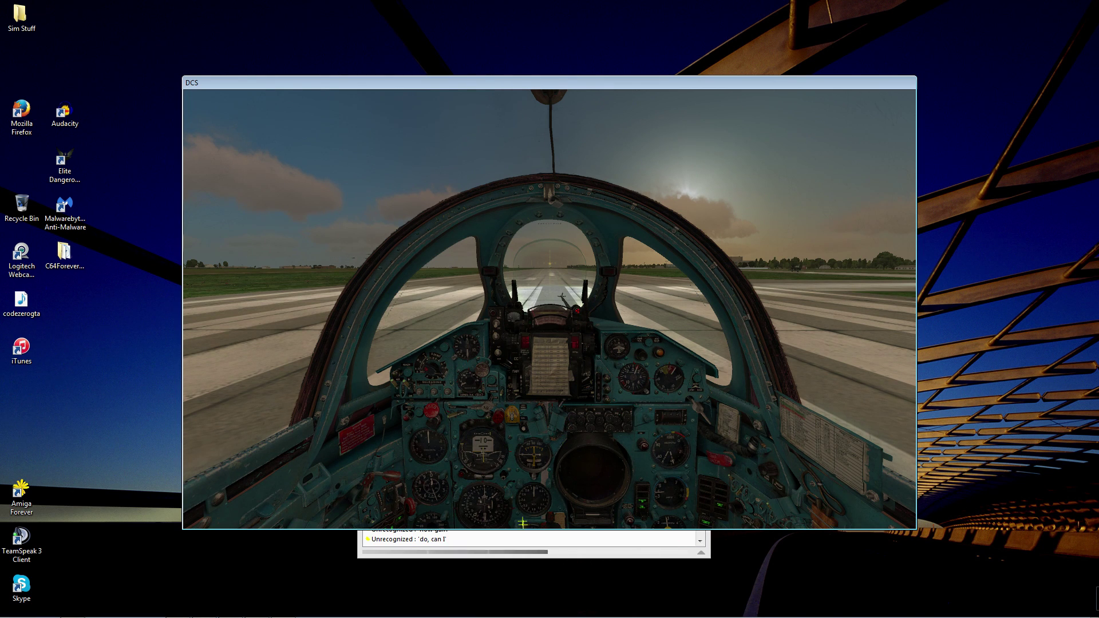
Switch to VoiceAttack, open the DCS Demo profile for editing, and start a new command with the spoken phrase Rejoin
left_click(528, 539)
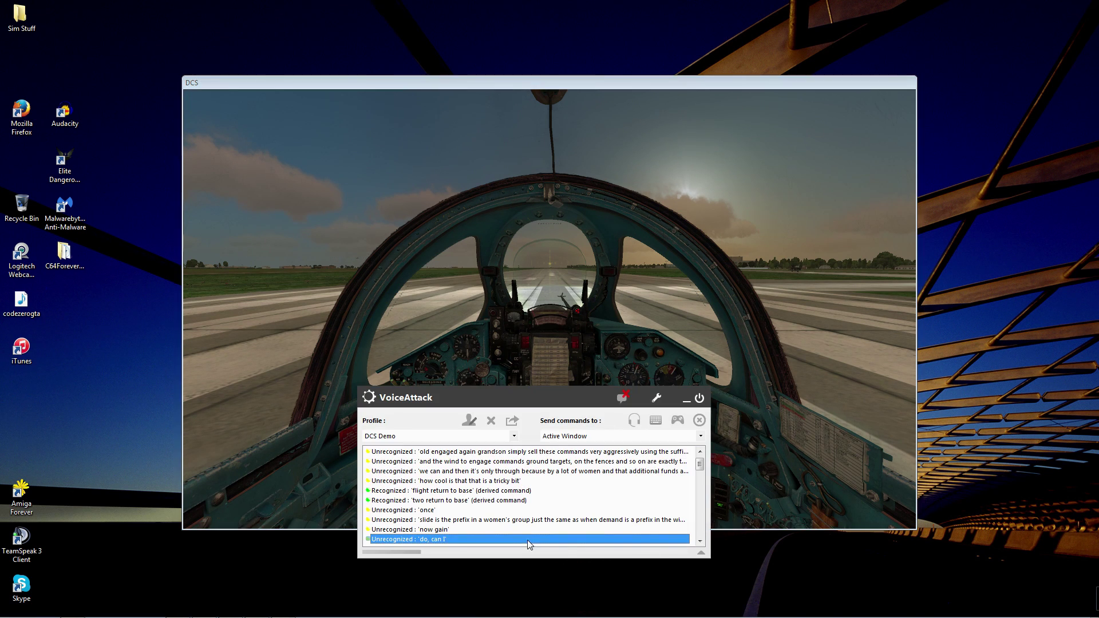
left_click(470, 422)
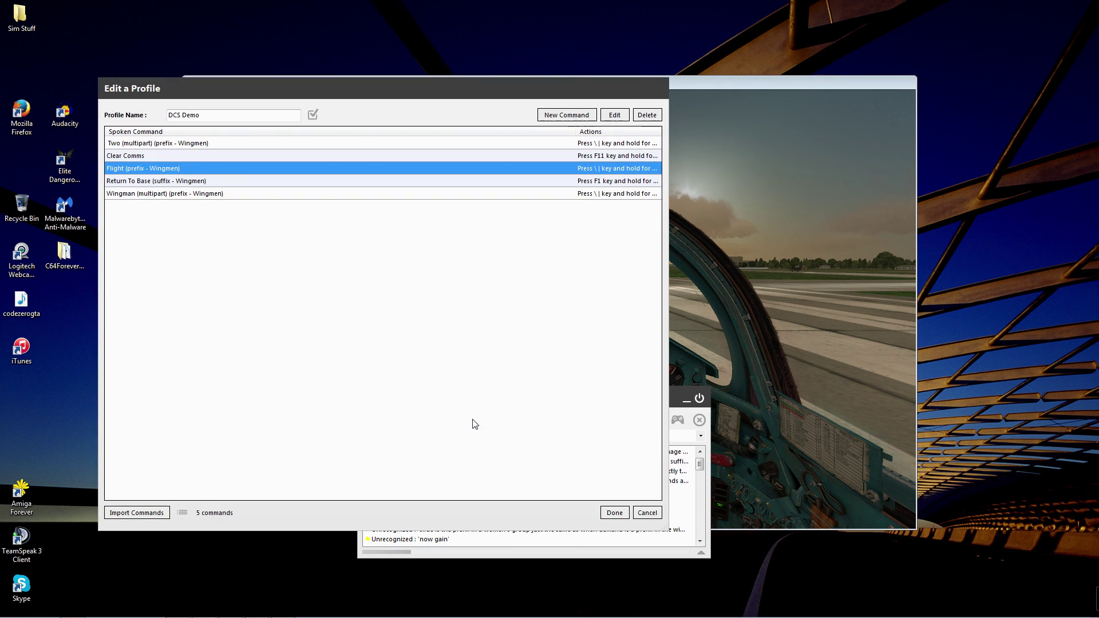
left_click(566, 115)
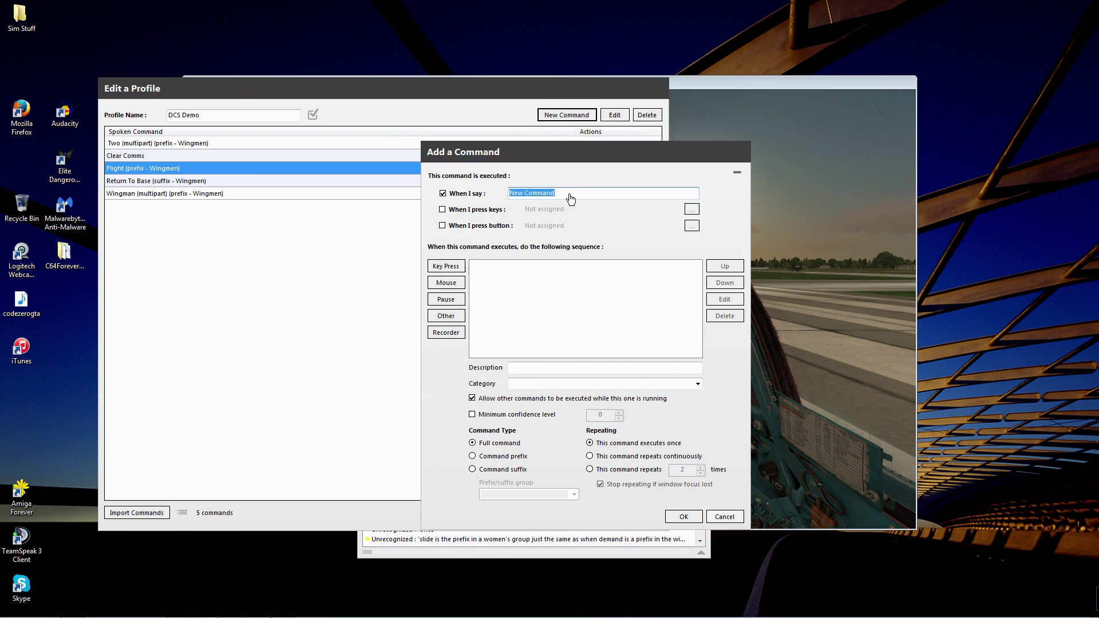
type("Rejoin")
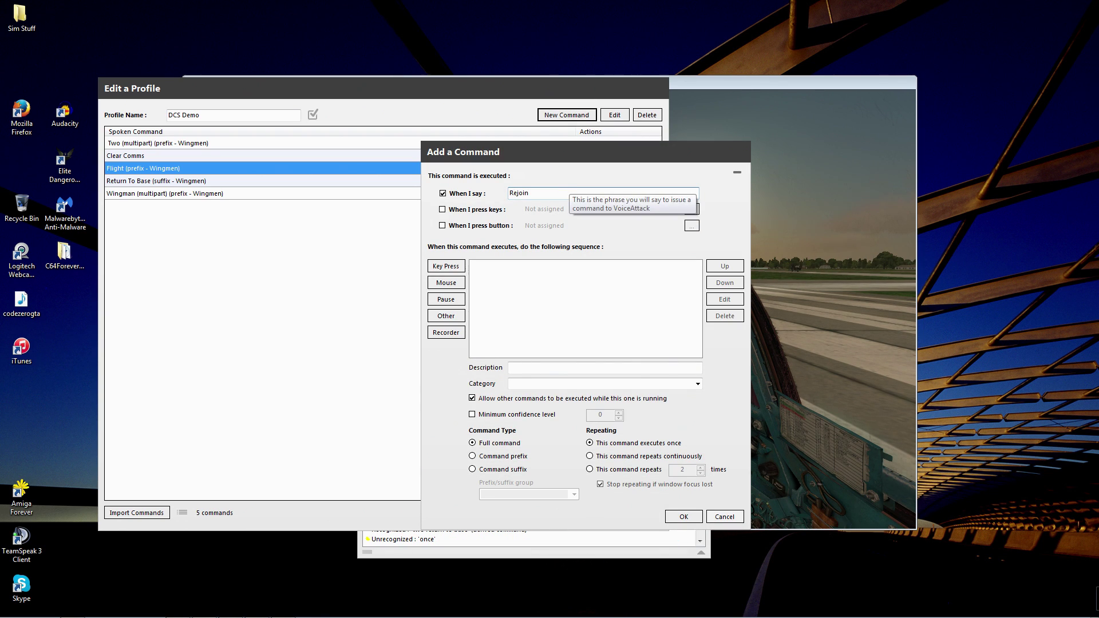
left_click(446, 266)
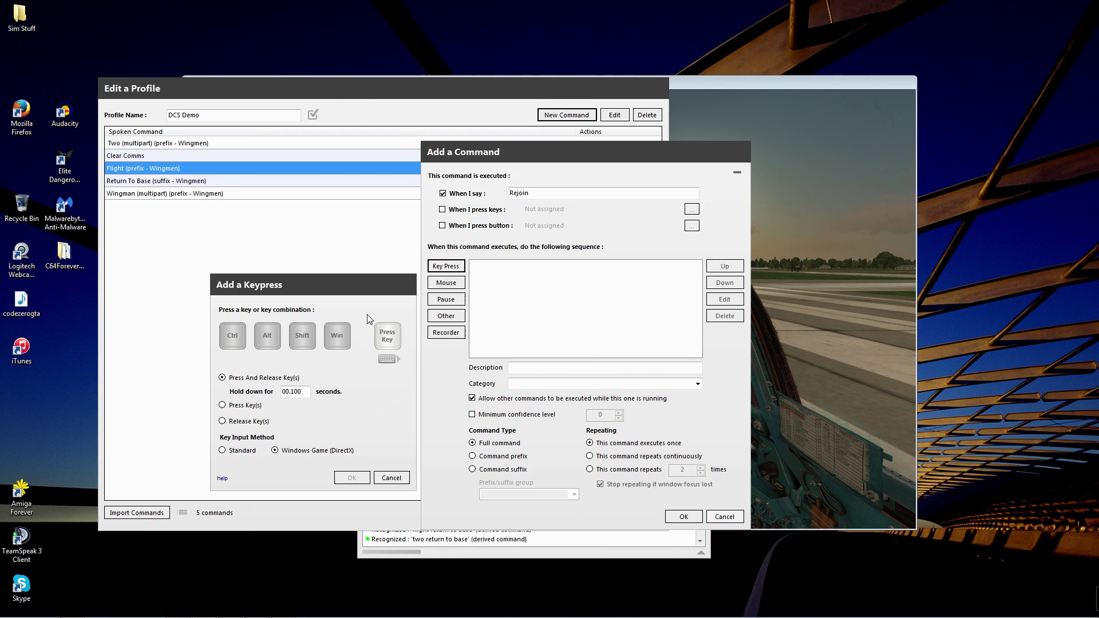
key("F2")
left_click(352, 478)
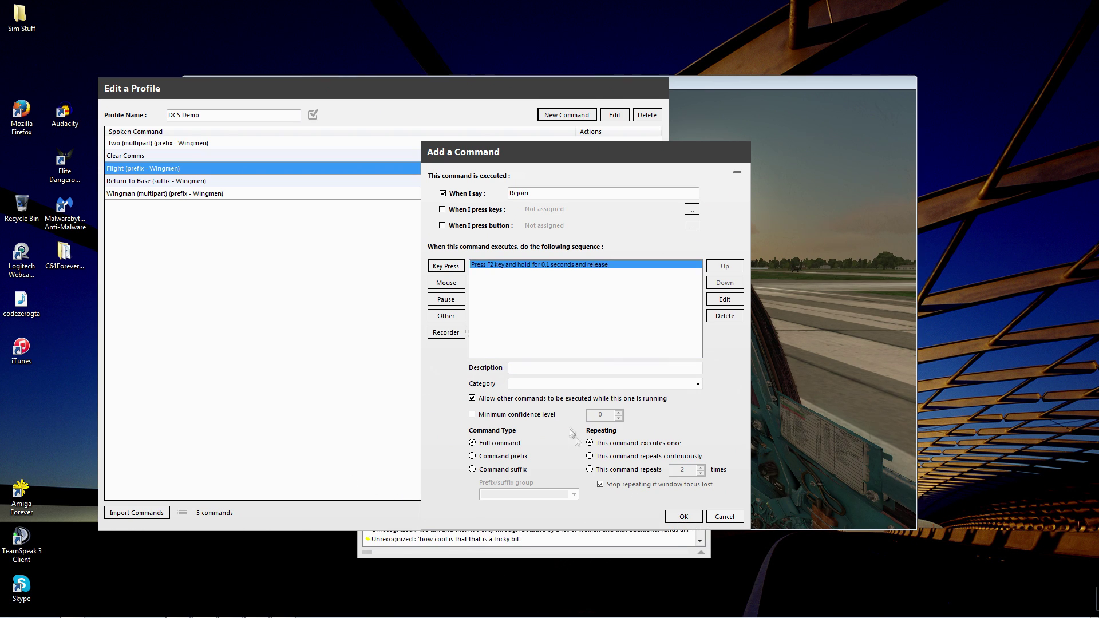
left_click(445, 267)
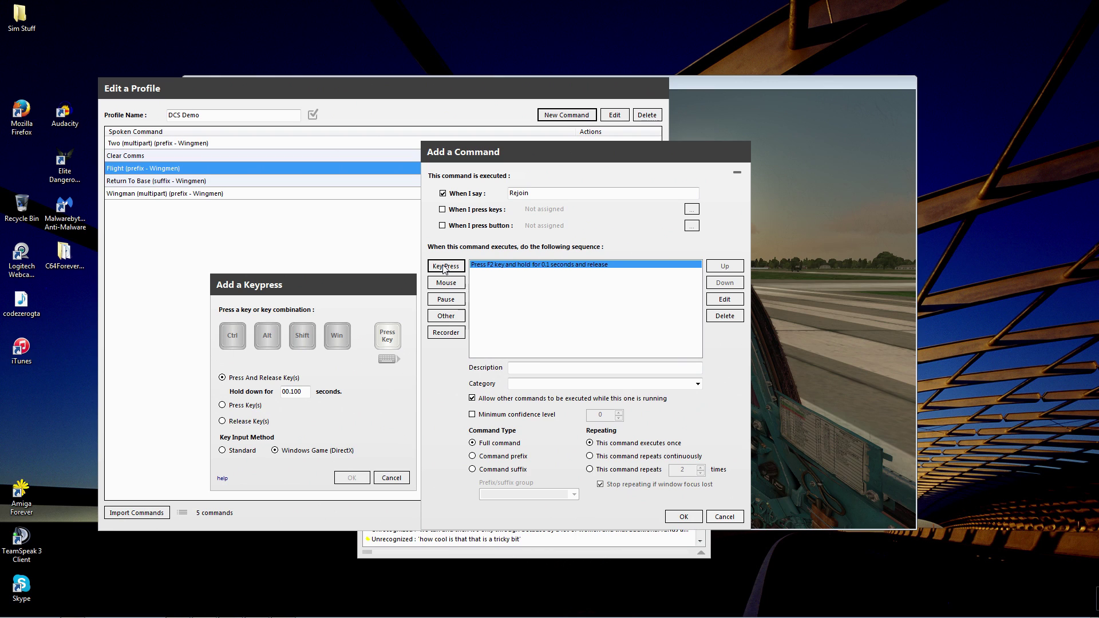
key("F5")
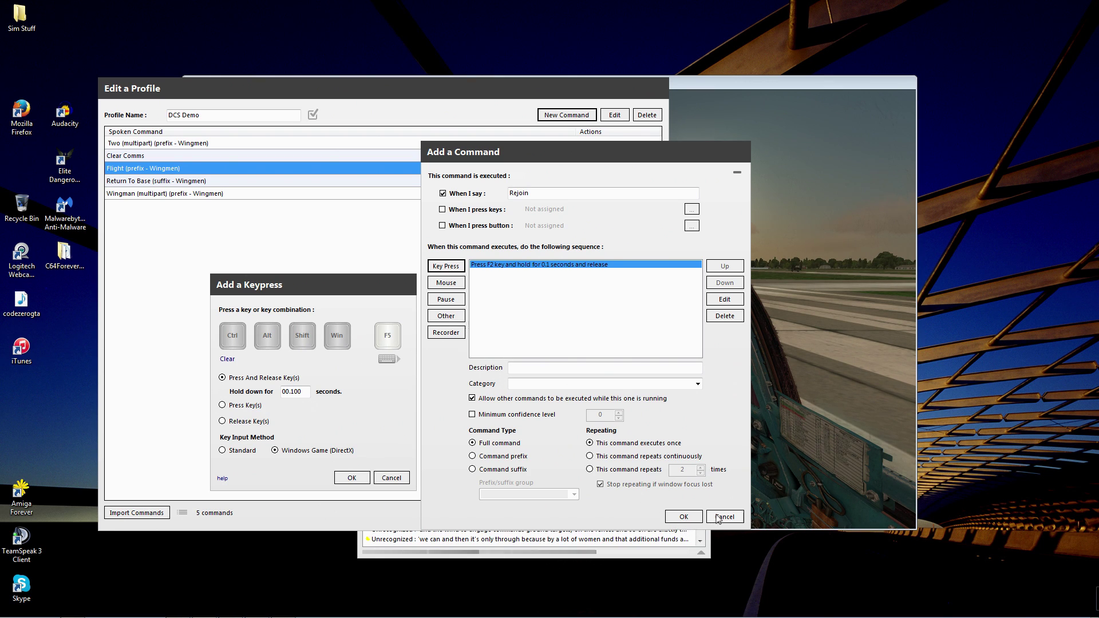
left_click(380, 477)
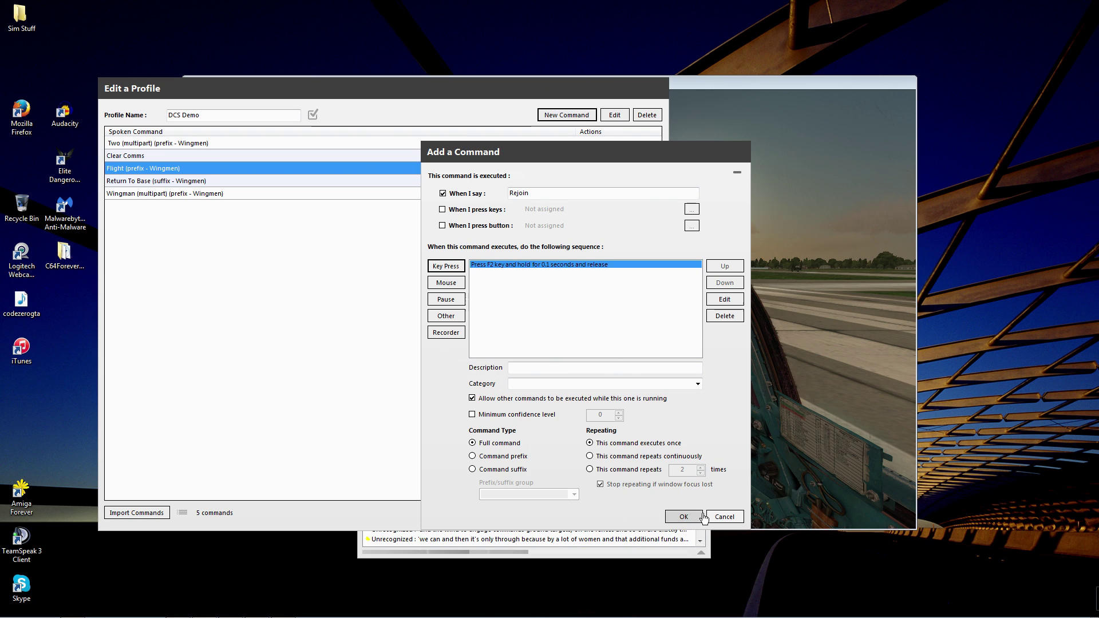
left_click(725, 316)
Add an F5 keypress to the Rejoin command's sequence, then save the command and the profile
left_click(444, 266)
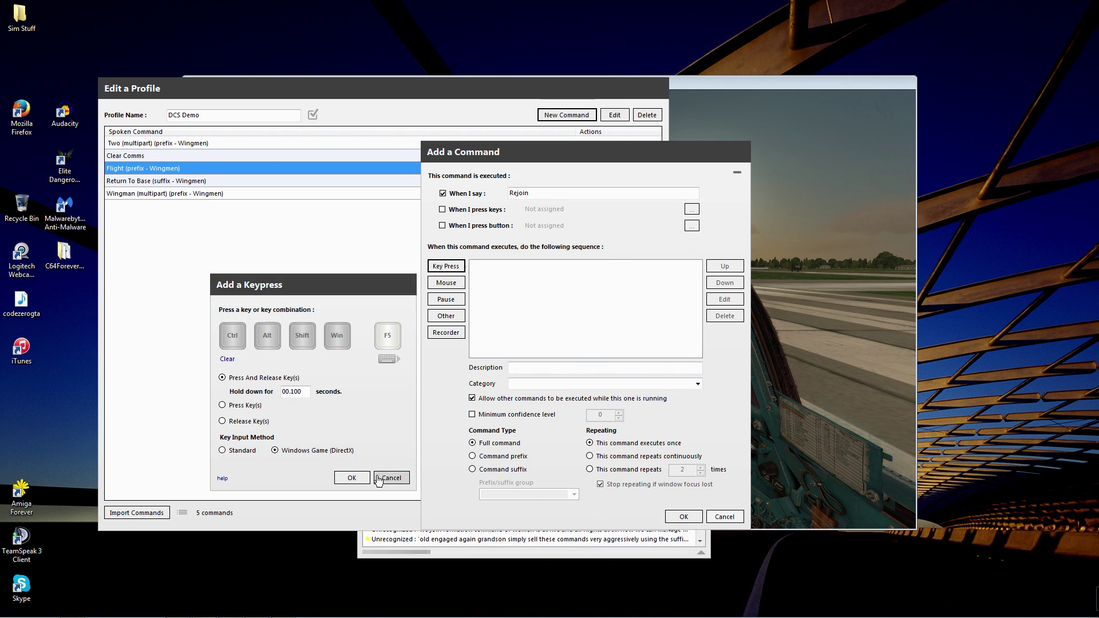
left_click(351, 478)
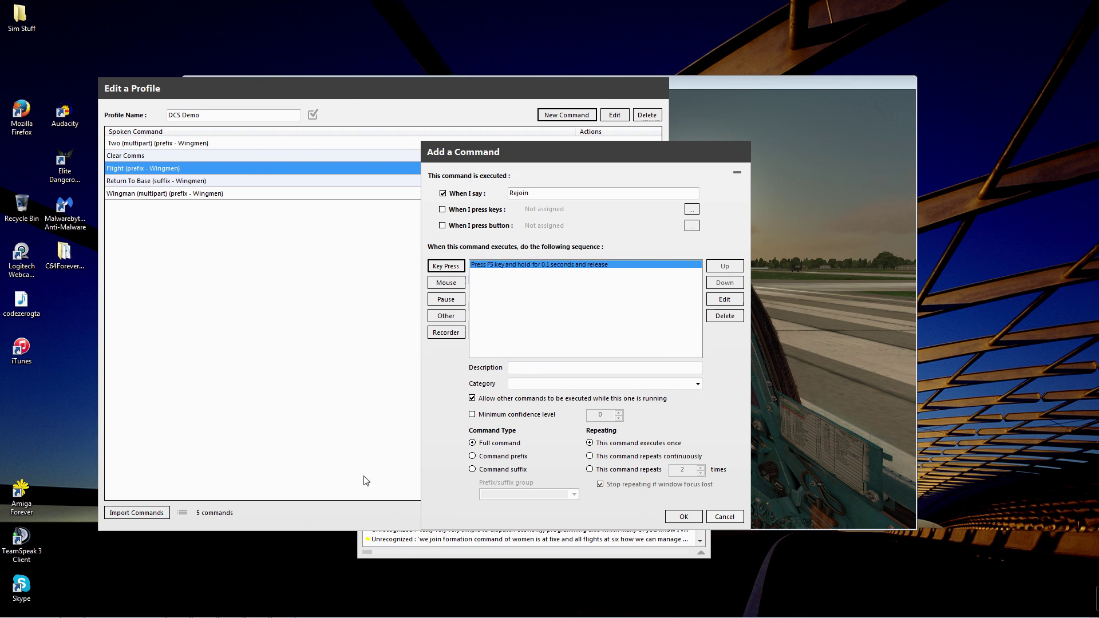
left_click(683, 517)
left_click(620, 514)
Switch to DCS, view the Wingman radio menu, and close it
left_click(697, 309)
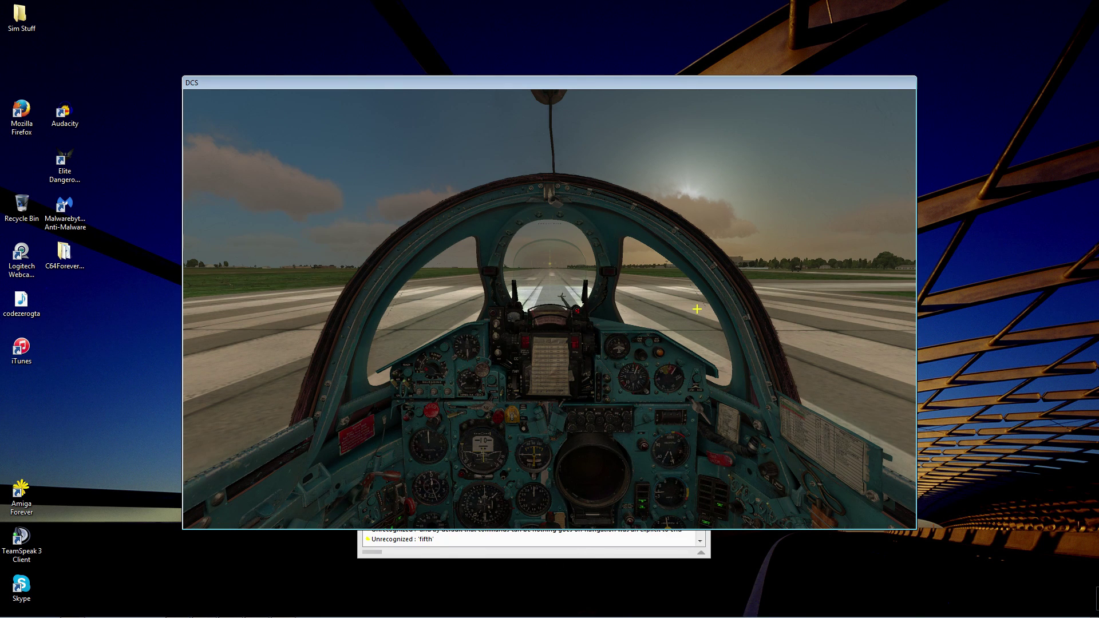
key("backslash")
key("F1")
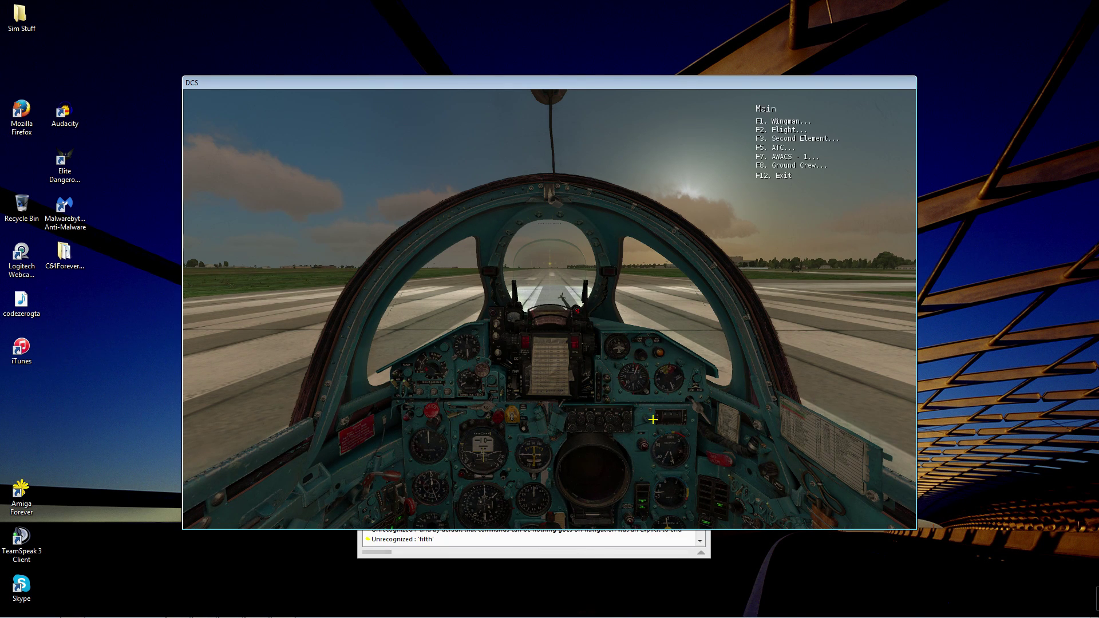
key("F12")
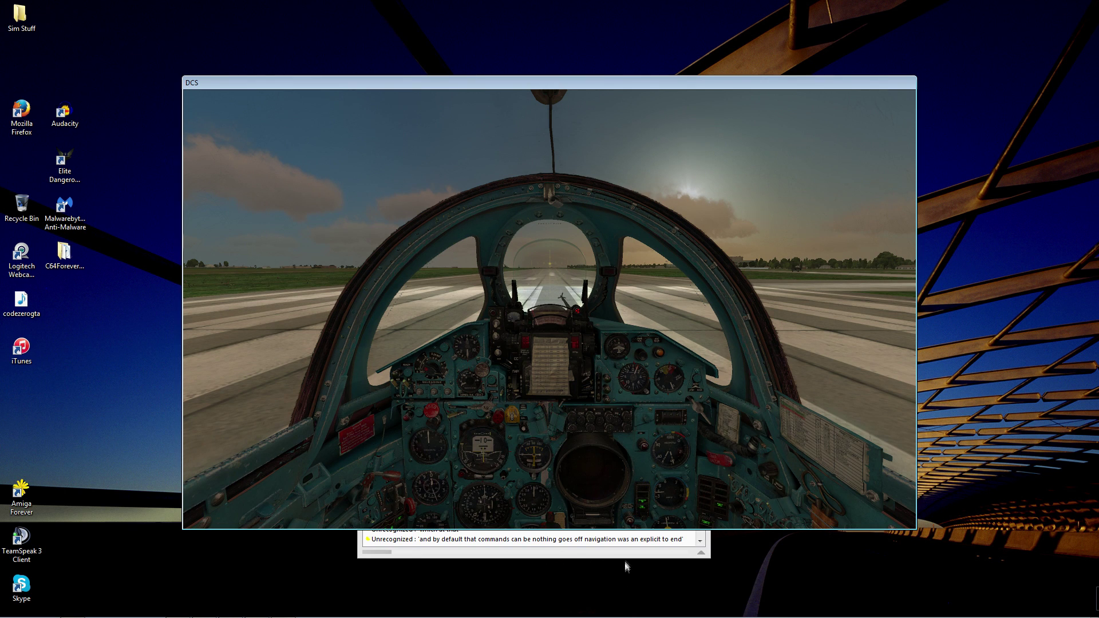
Switch to VoiceAttack, make Rejoin a command suffix in the Wingmen group, and save the command and the profile
left_click(572, 547)
left_click(469, 422)
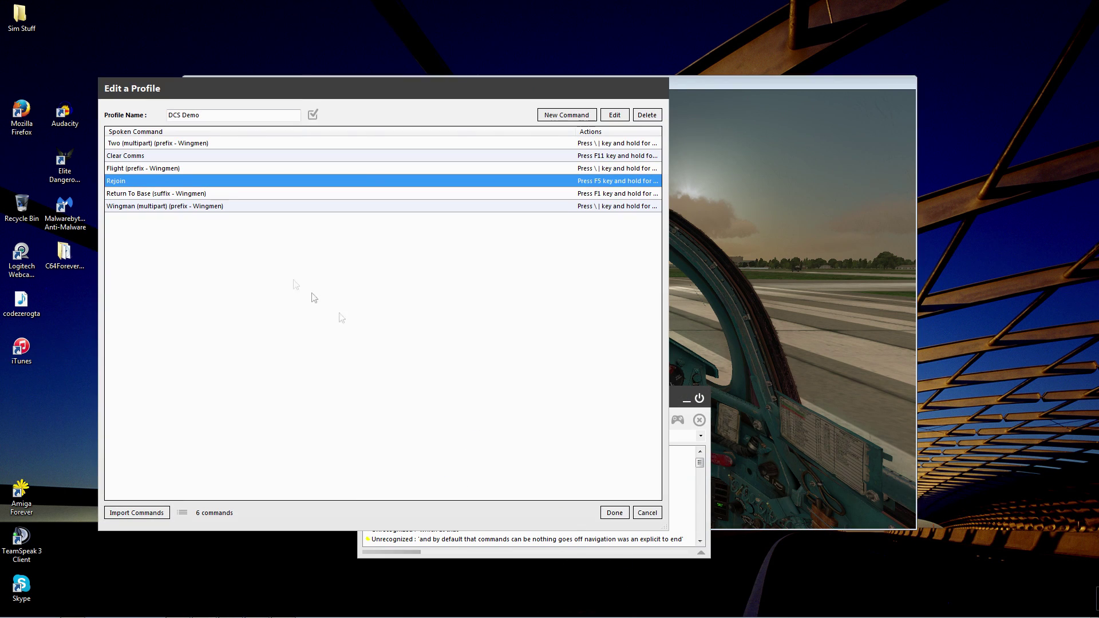
double_click(227, 180)
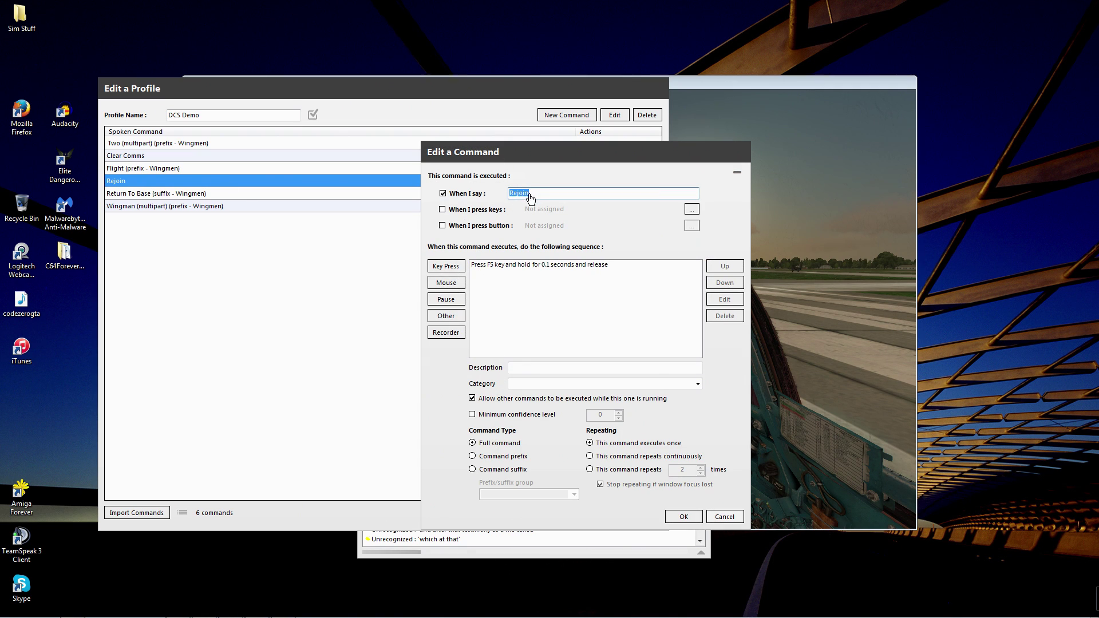
left_click(498, 469)
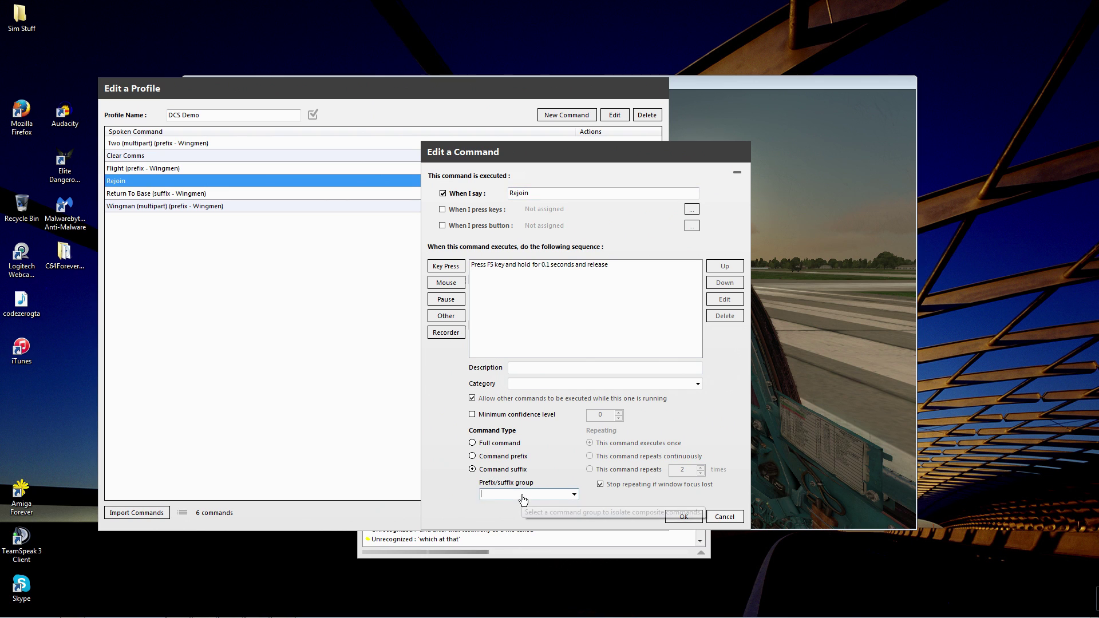
left_click(574, 494)
left_click(496, 506)
left_click(667, 517)
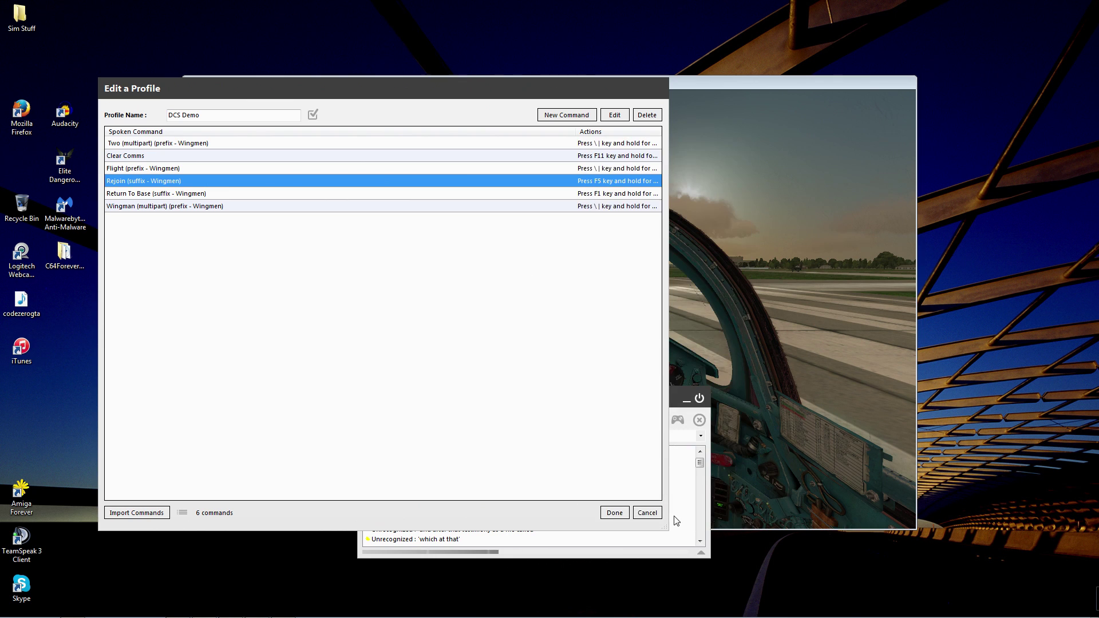
left_click(618, 517)
Switch to DCS and test the Rejoin order for Two and for Flight
left_click(620, 313)
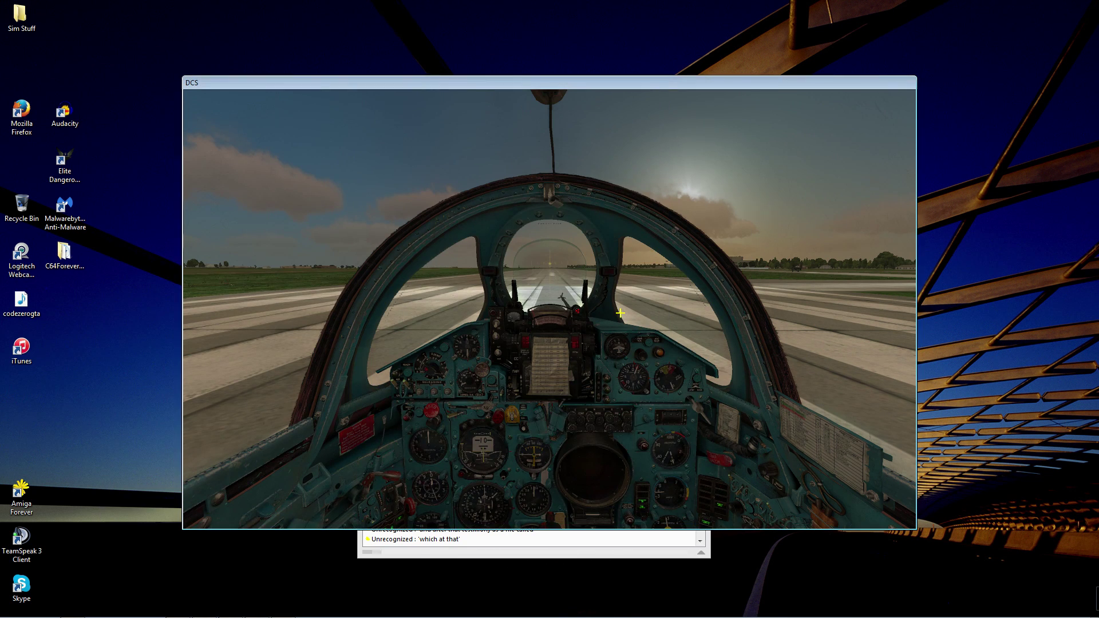
key("backslash")
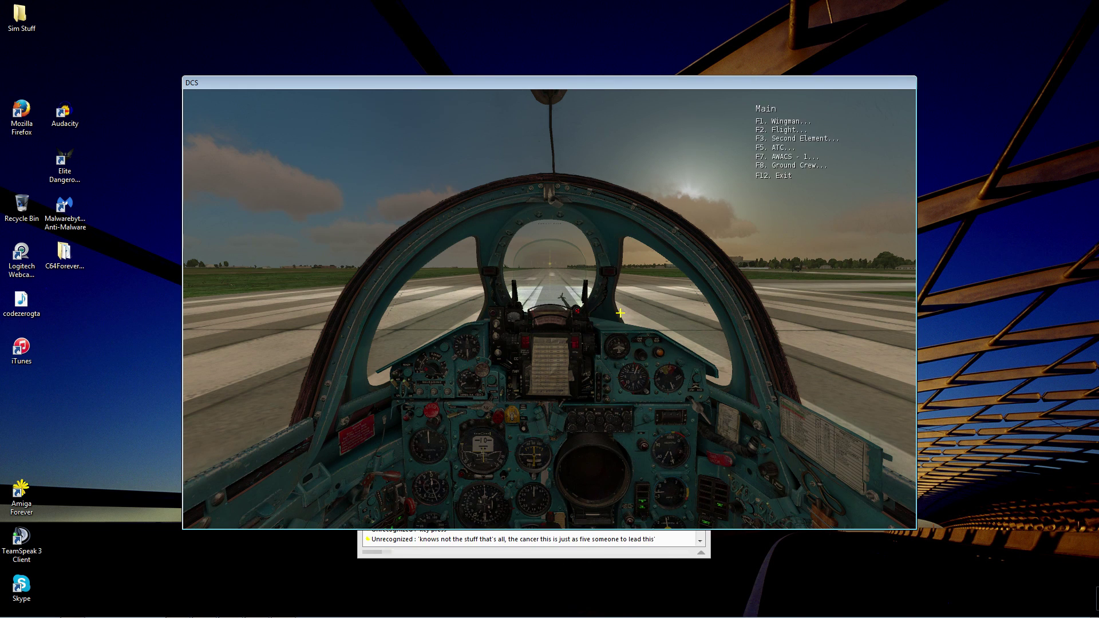
key("F1")
key("F5")
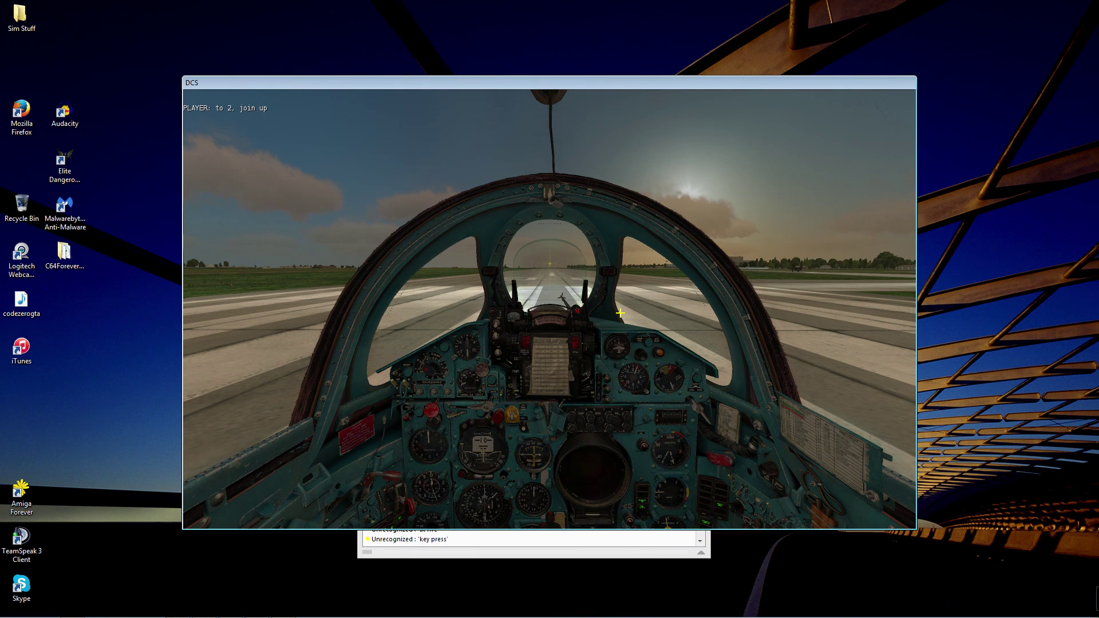
key("backslash")
key("F1")
key("F4")
Switch to VoiceAttack, add an action to the Flight command that sets the condition flightCommand to 1, and save the command
left_click(593, 552)
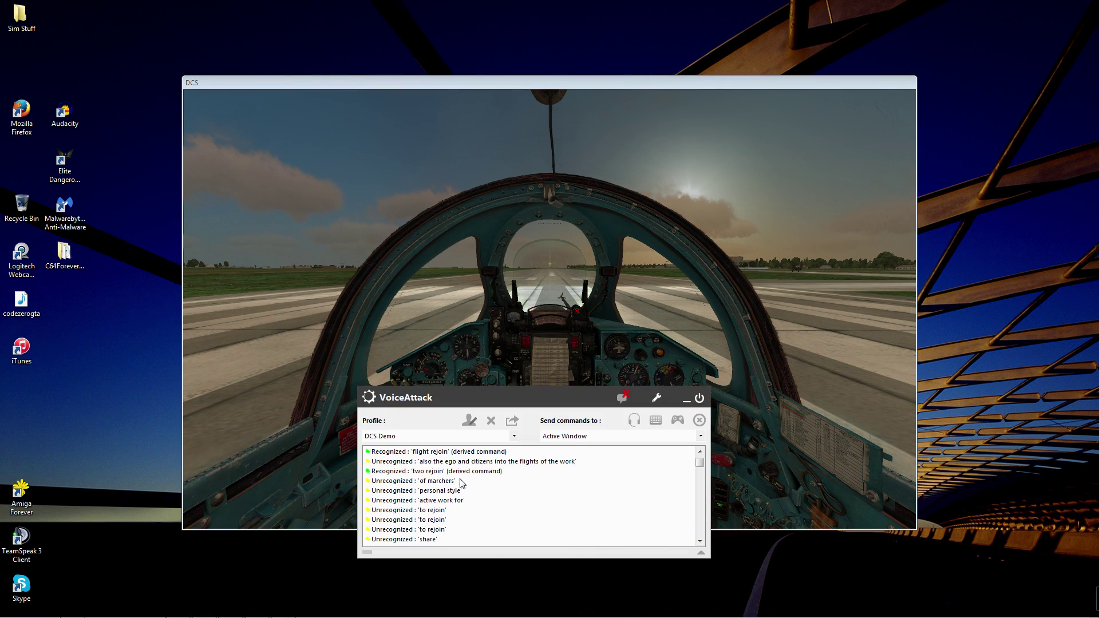
left_click(469, 424)
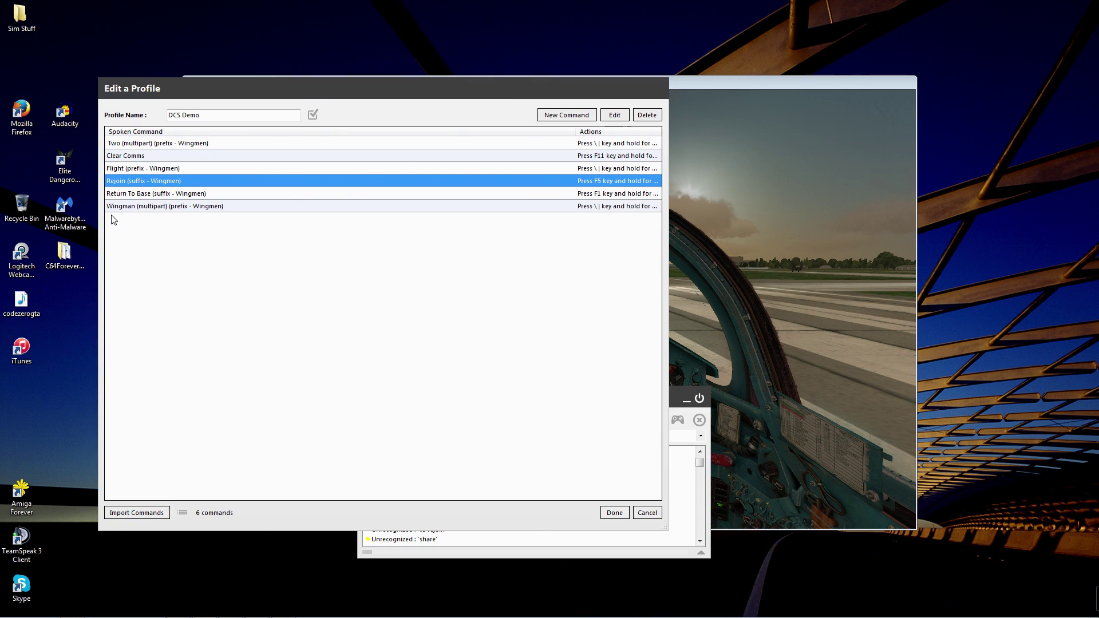
double_click(129, 170)
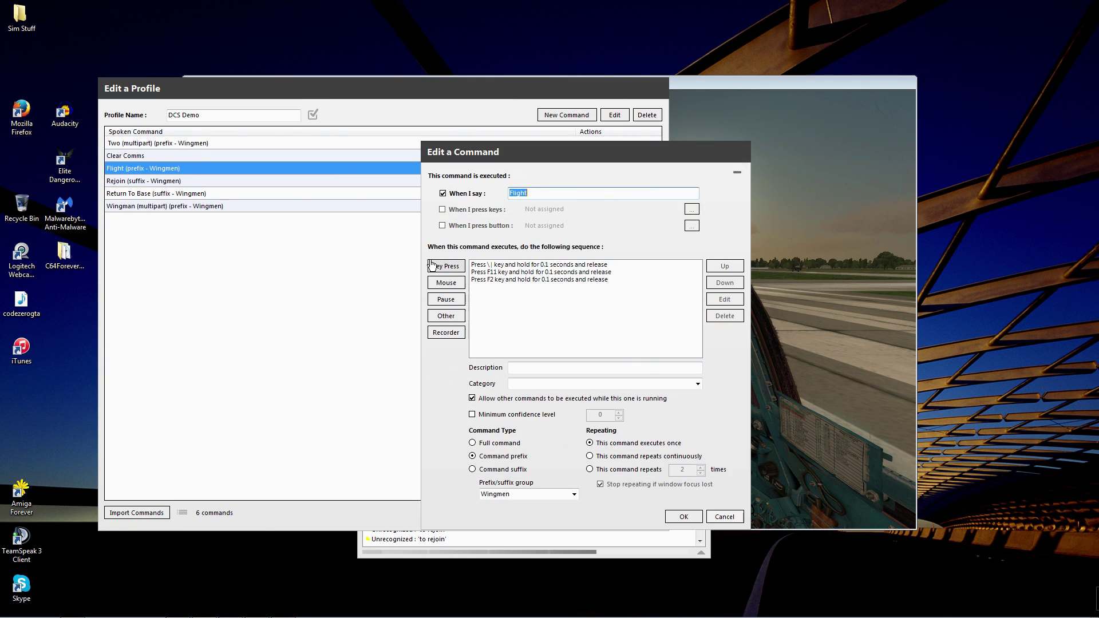
left_click(446, 316)
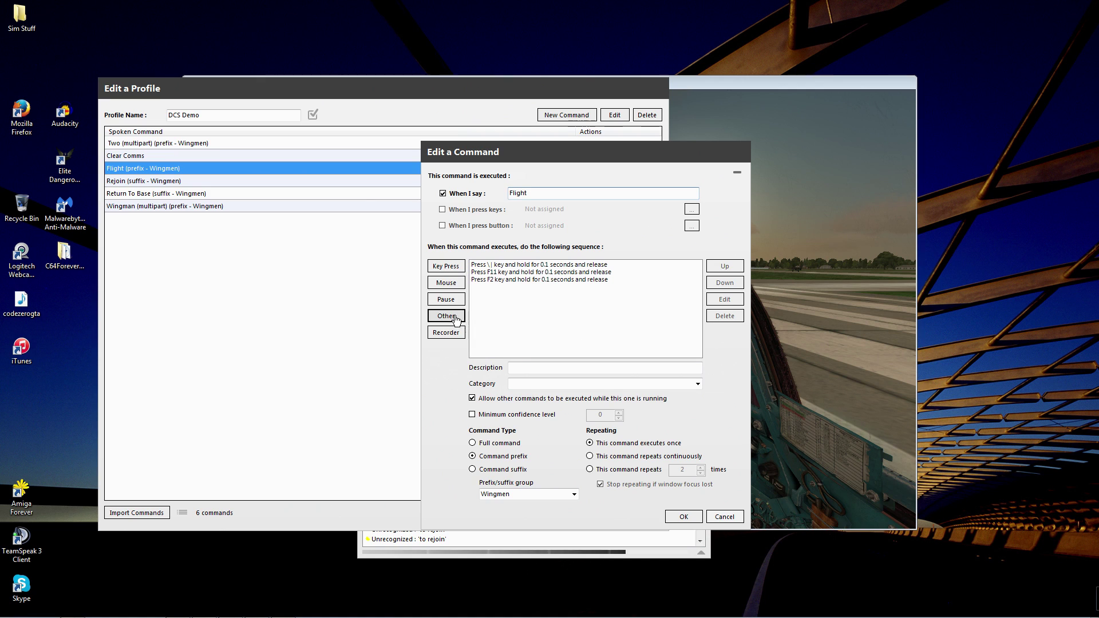
left_click(329, 168)
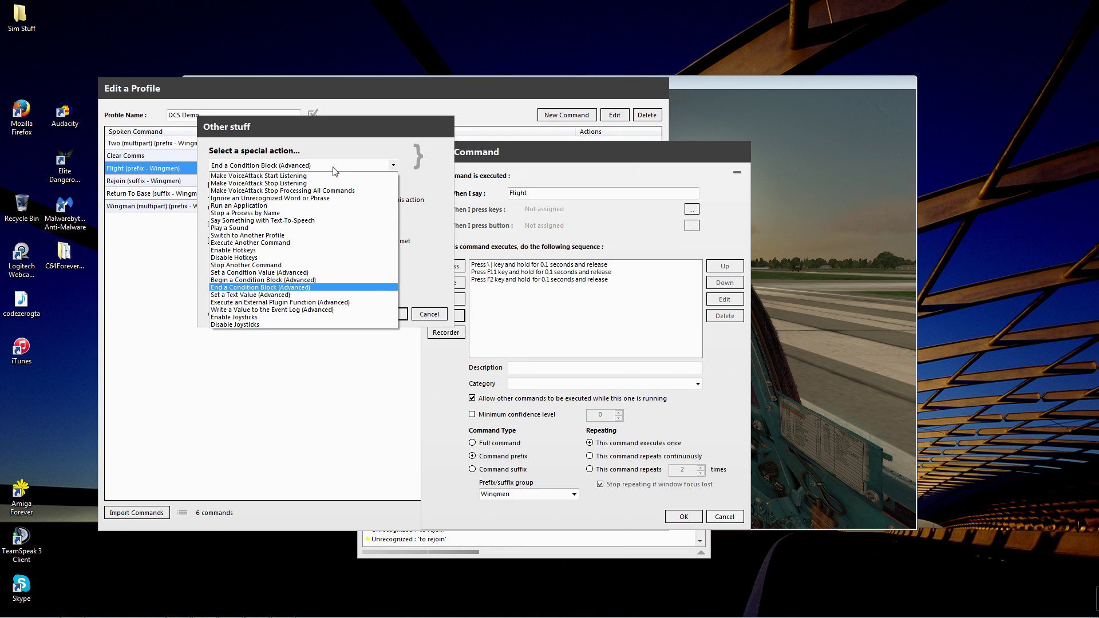
left_click(265, 273)
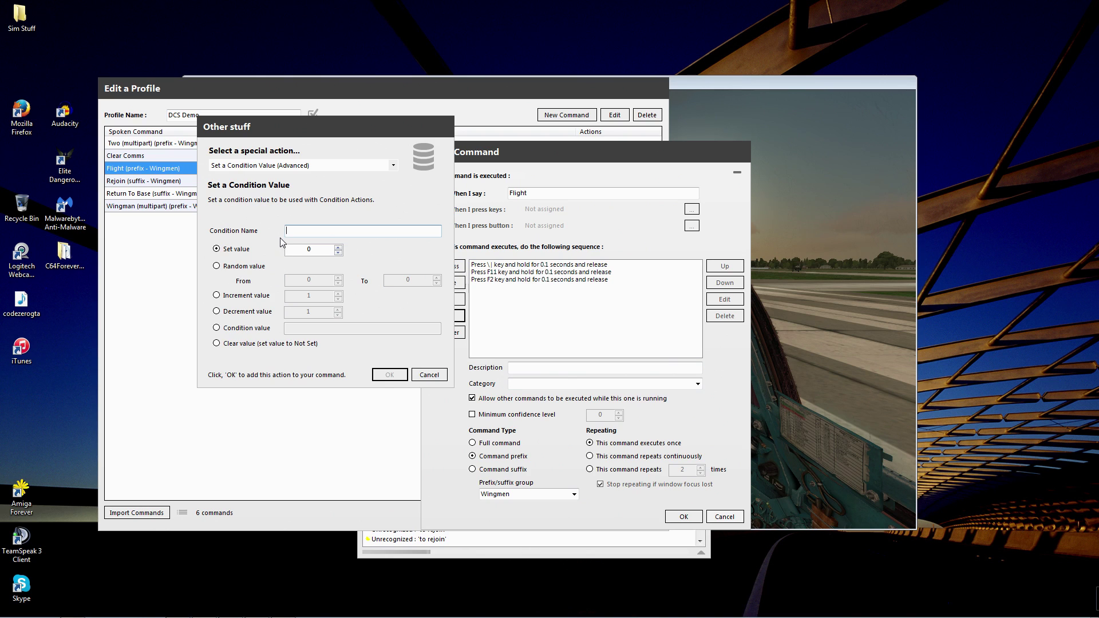
type("flightCommand")
double_click(327, 249)
type("1")
left_click(387, 375)
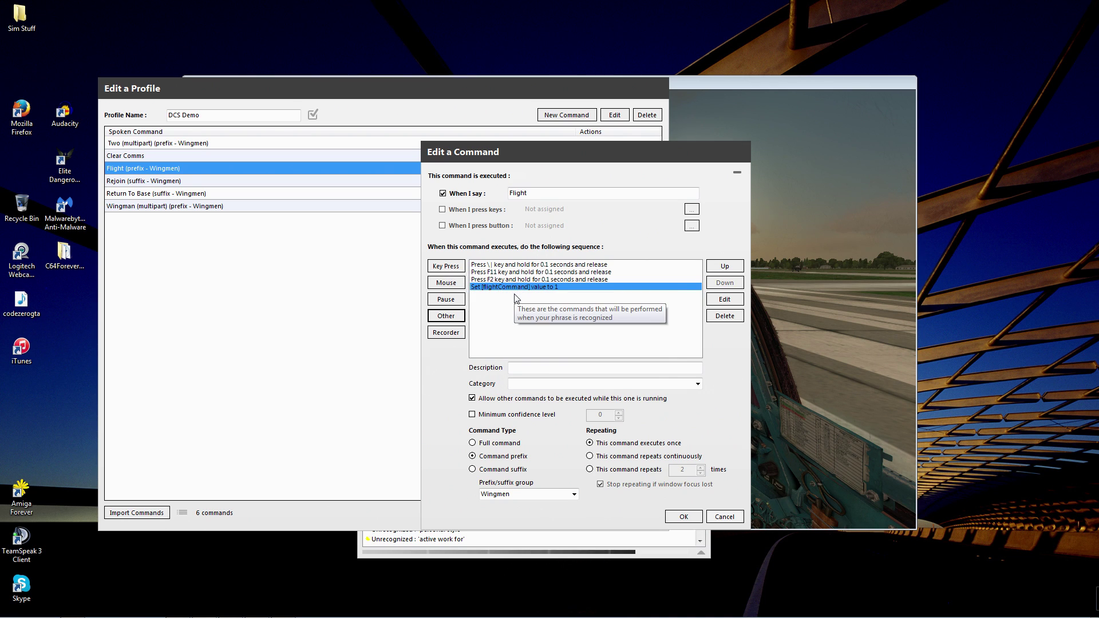
left_click(683, 517)
Open the Rejoin command and add a Begin a Condition Block action that checks whether flightCommand equals 1
double_click(151, 180)
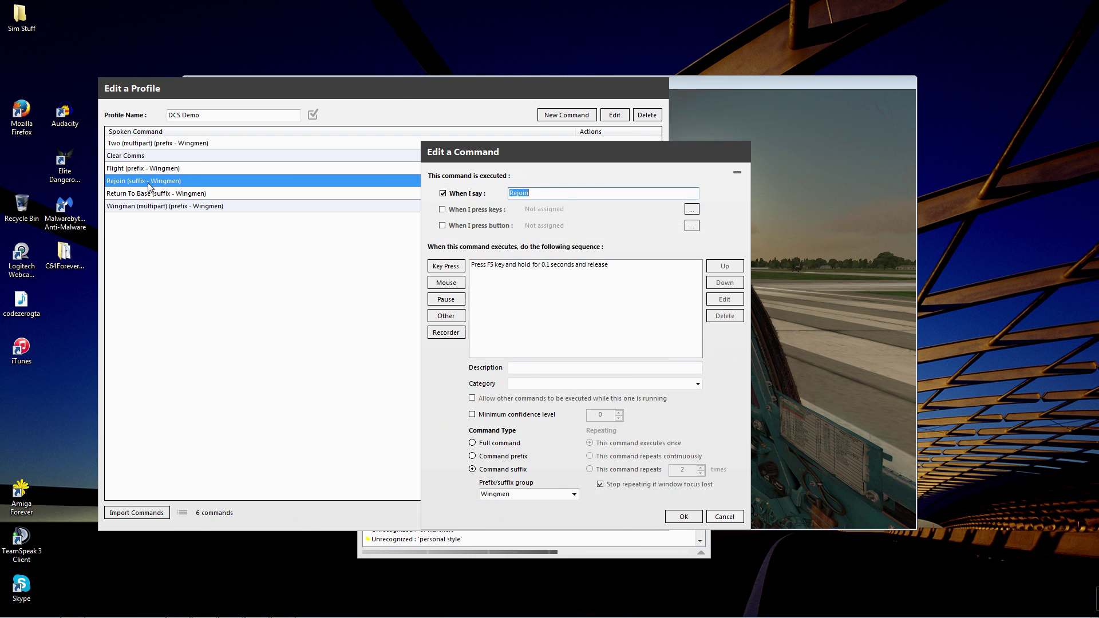
left_click(446, 316)
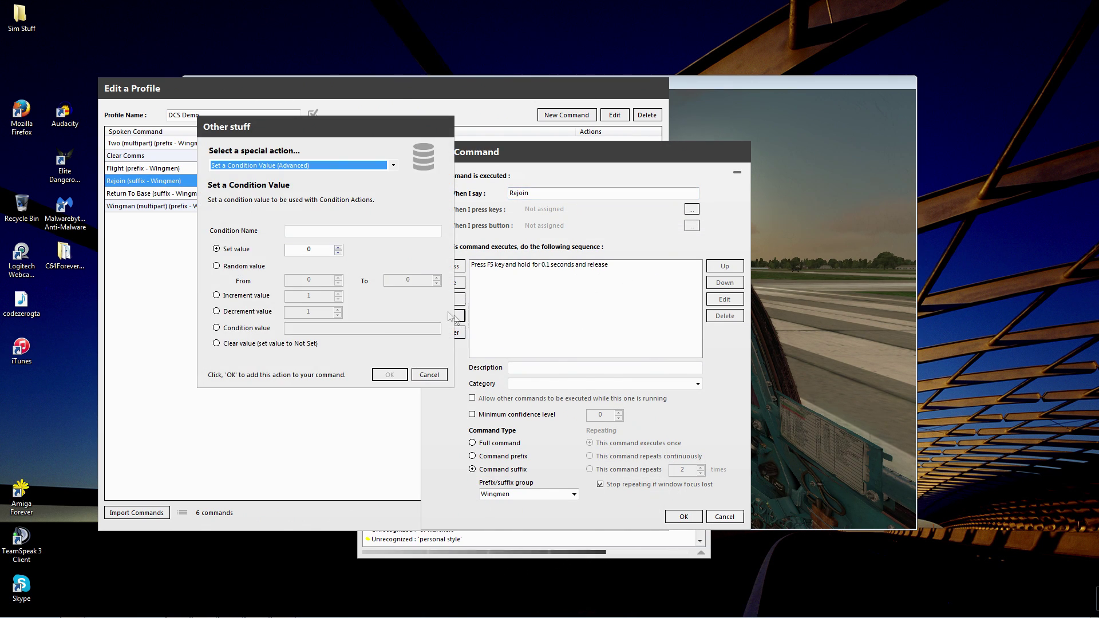
left_click(260, 166)
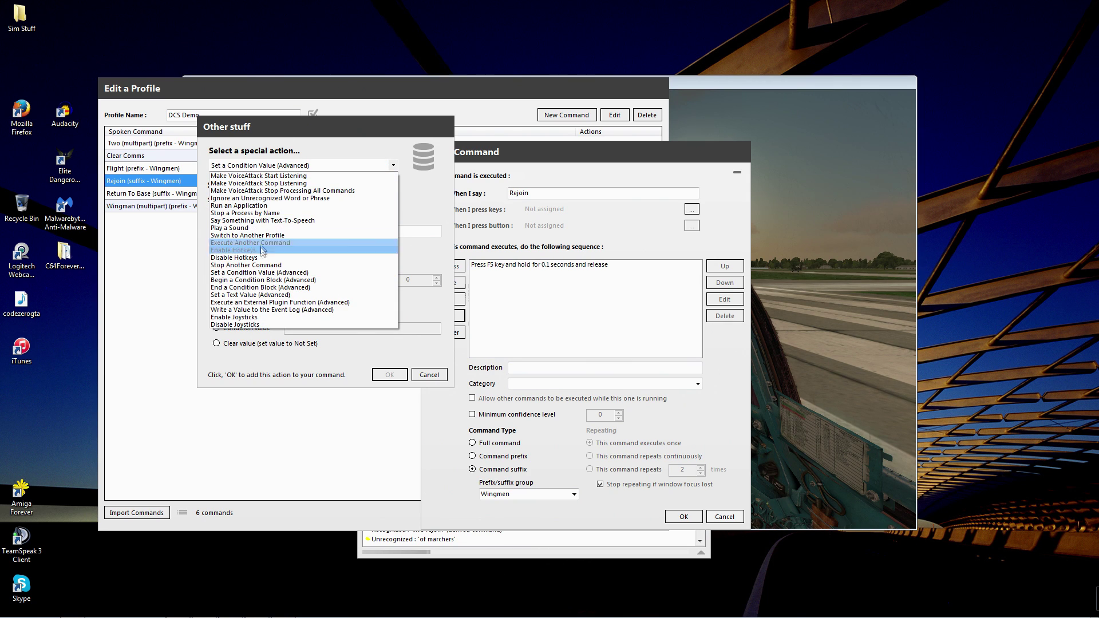
left_click(272, 278)
left_click(320, 232)
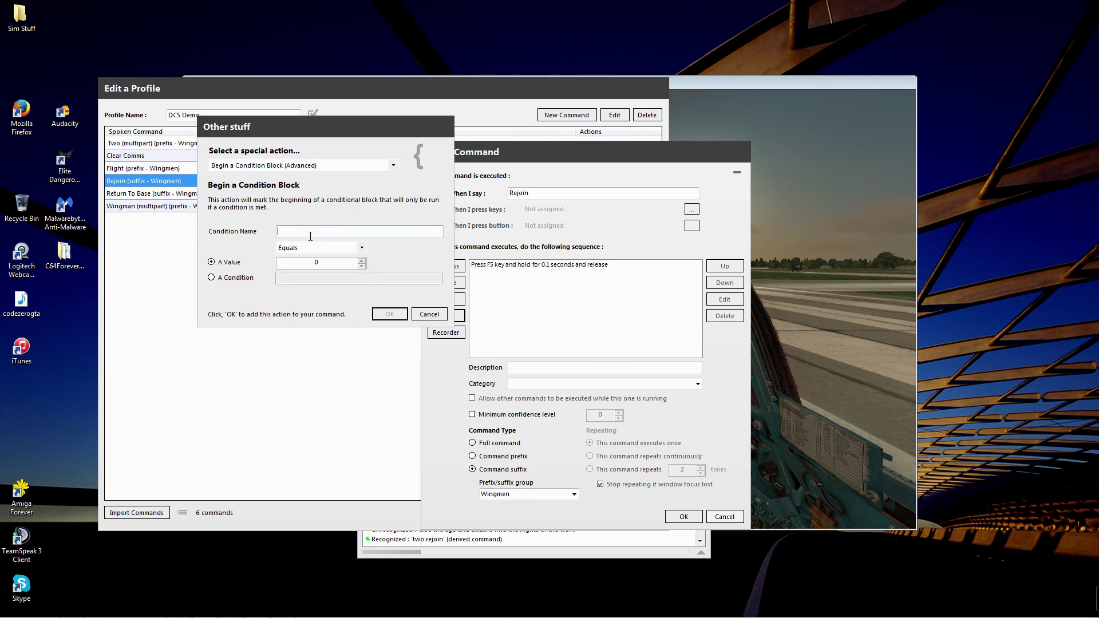
type("flightCommand")
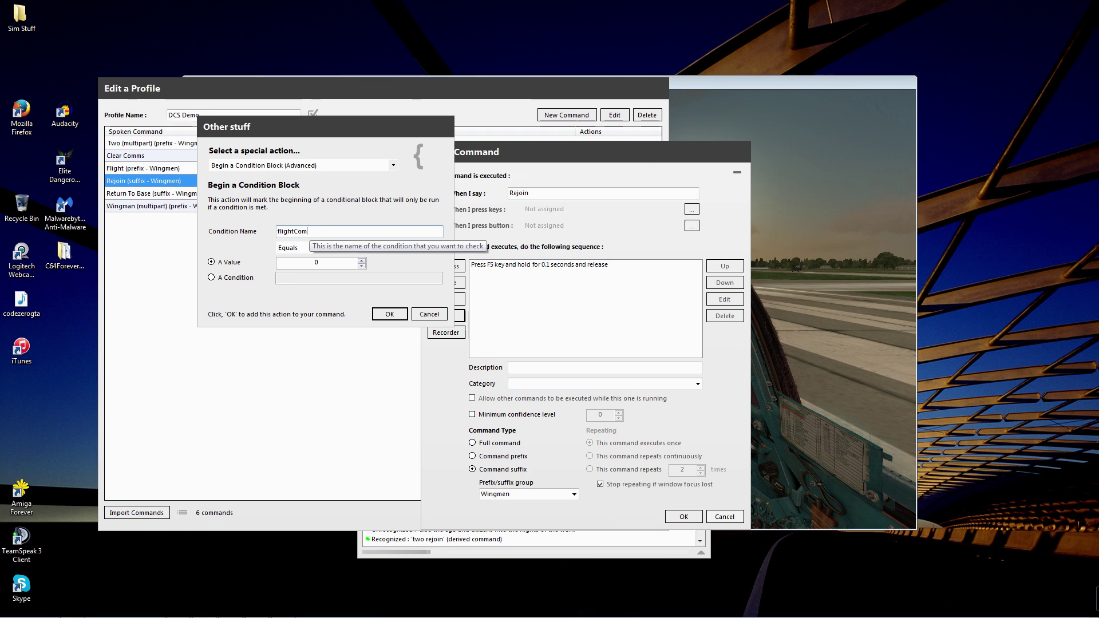
double_click(313, 264)
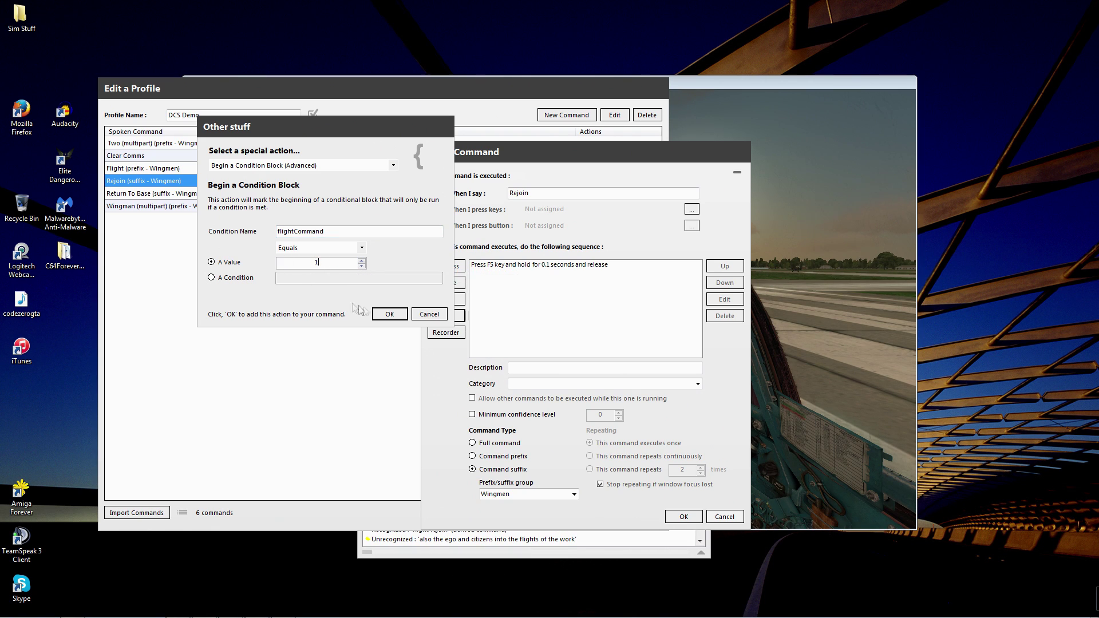
left_click(389, 313)
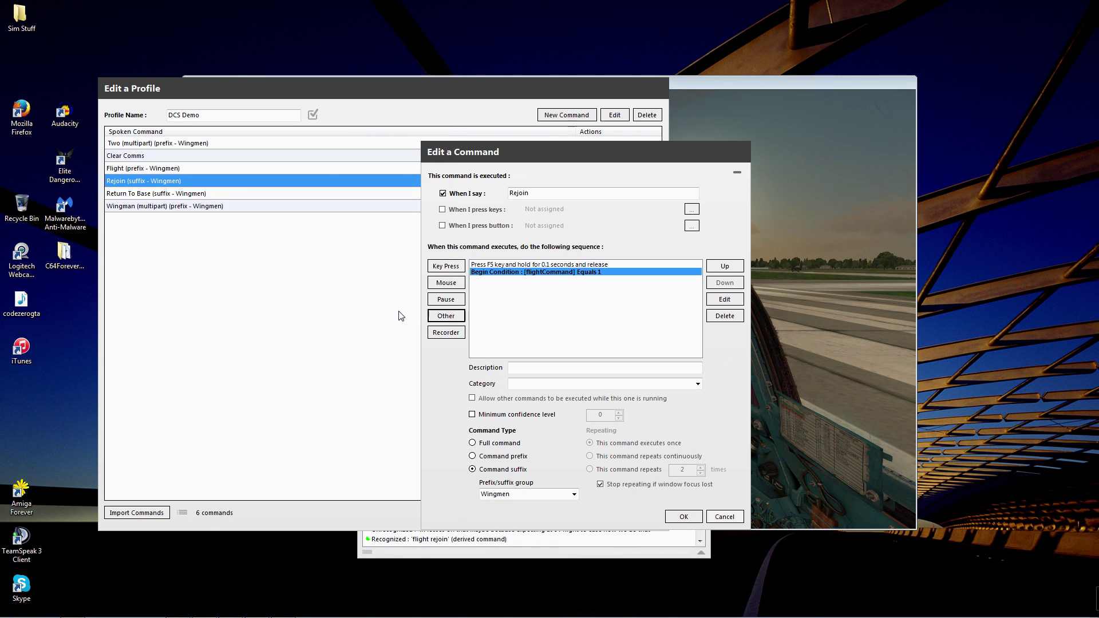
Add an F6 key press, held for 0.1 seconds and released, inside the flightCommand condition block
left_click(446, 316)
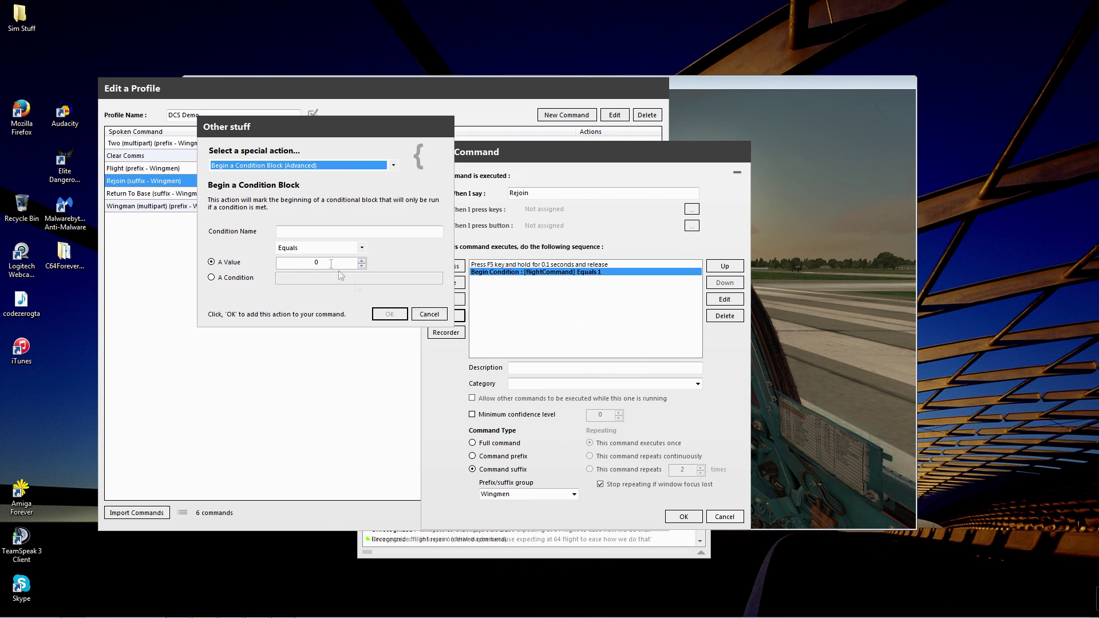
left_click(429, 314)
left_click(456, 268)
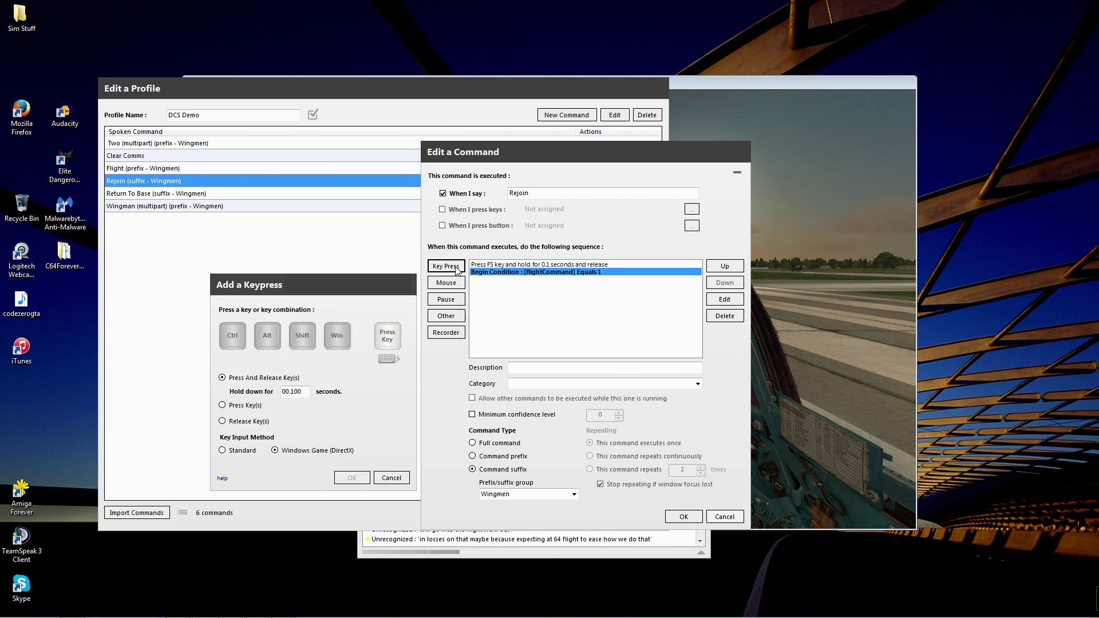
left_click(352, 477)
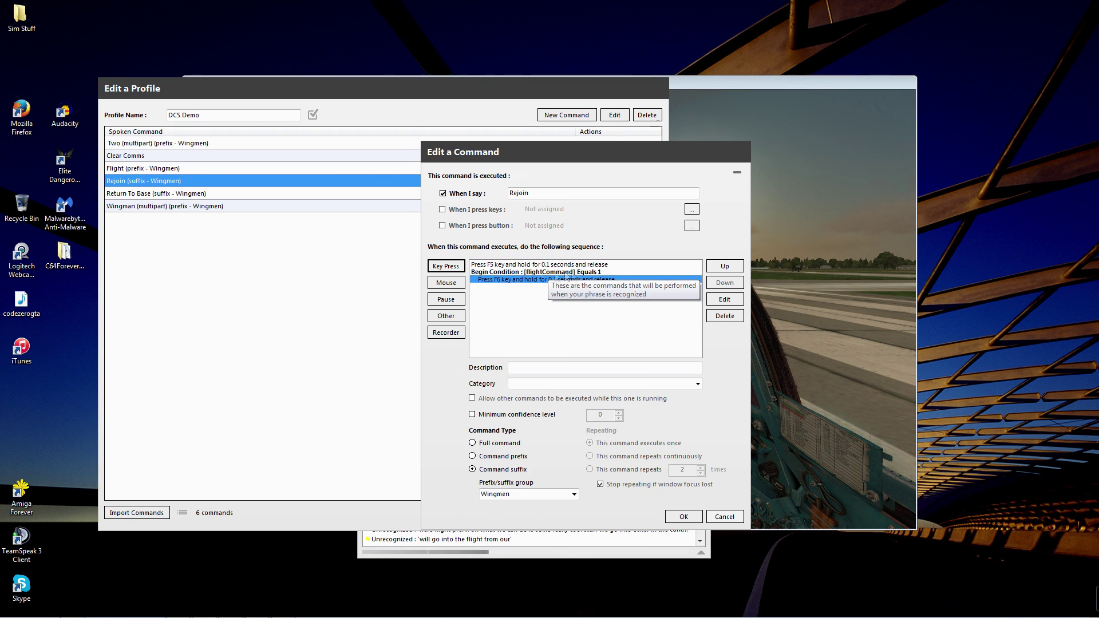
Add a Set a Condition Value action after the F6 key press that clears flightCommand to Not Set
left_click(457, 320)
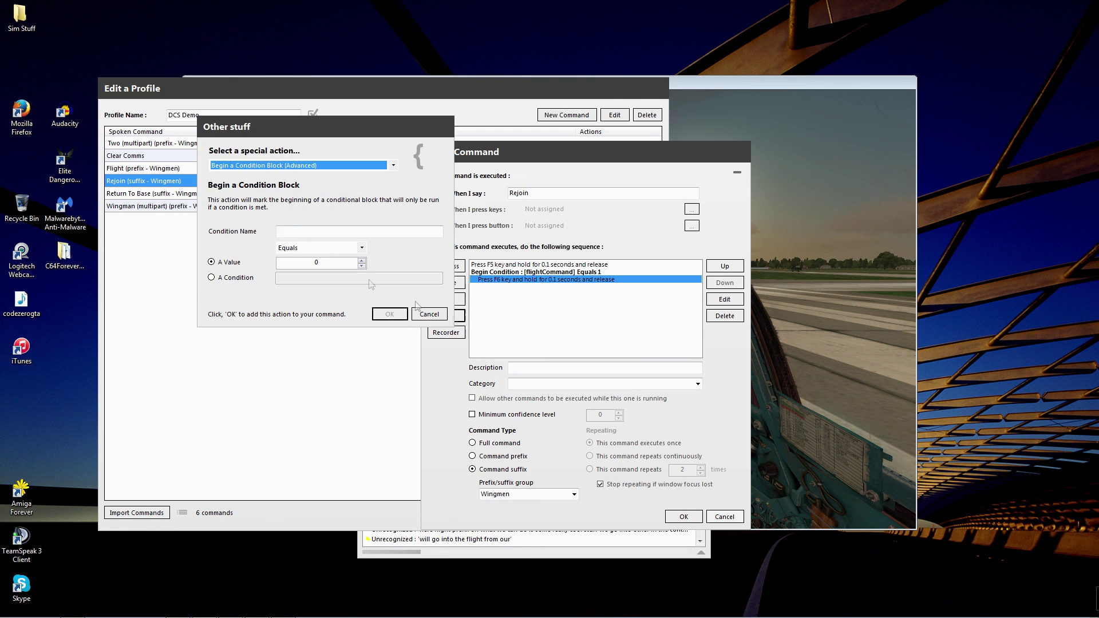
left_click(249, 166)
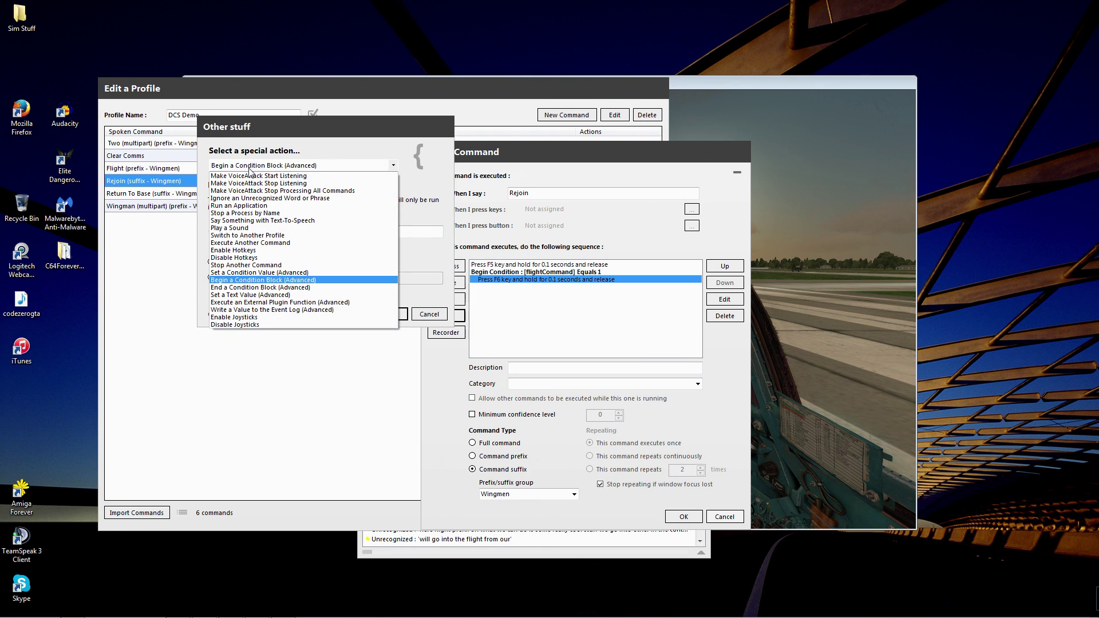
left_click(255, 272)
type("fli")
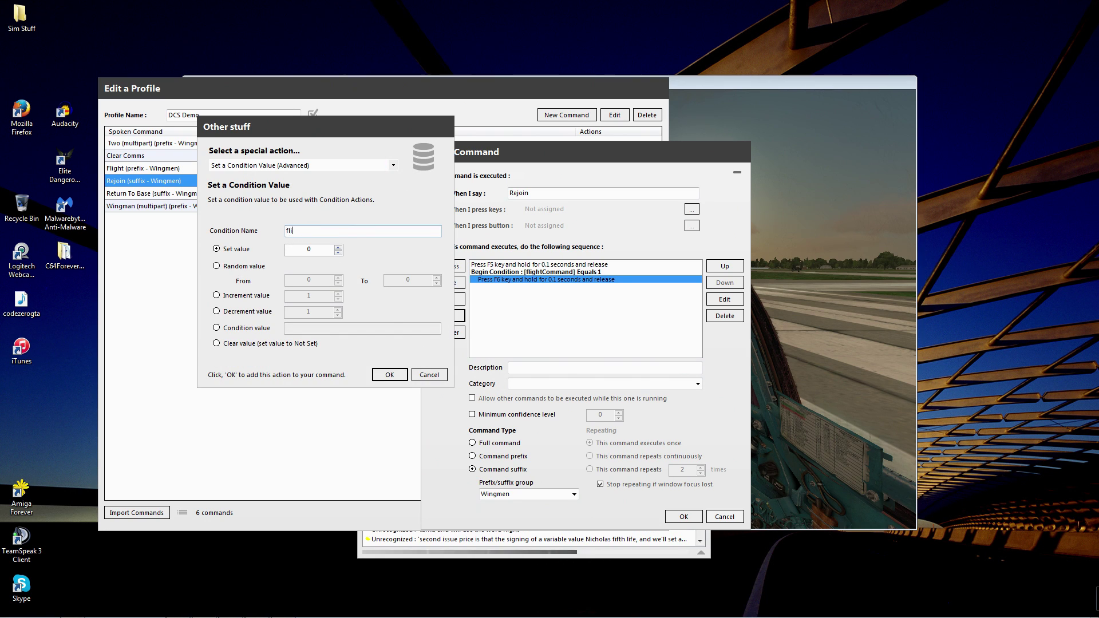
type("ghtCommand")
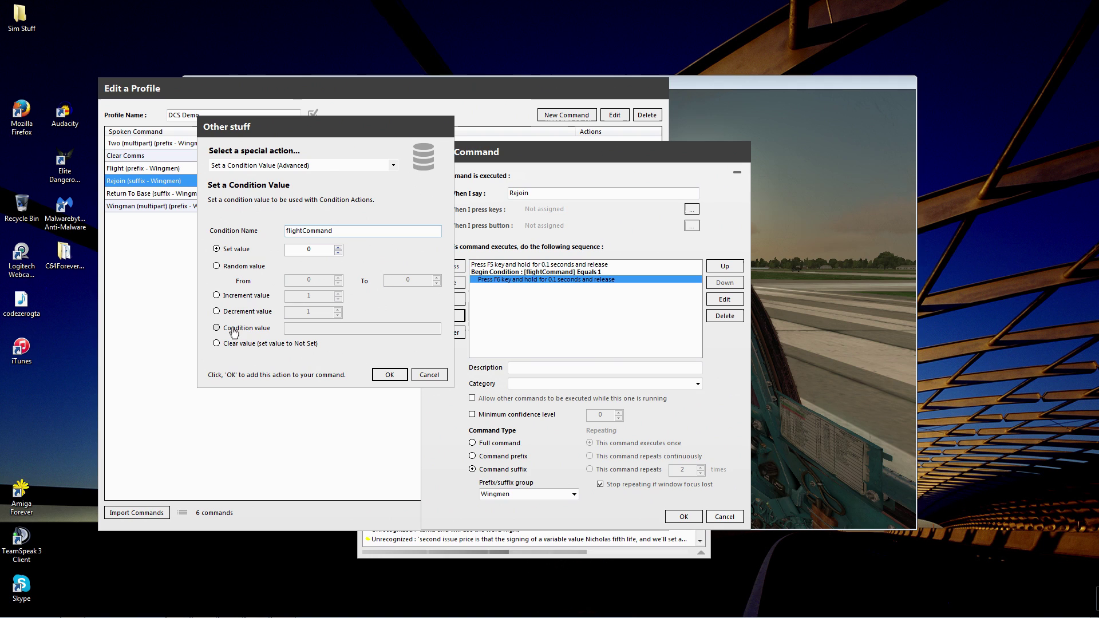
left_click(233, 345)
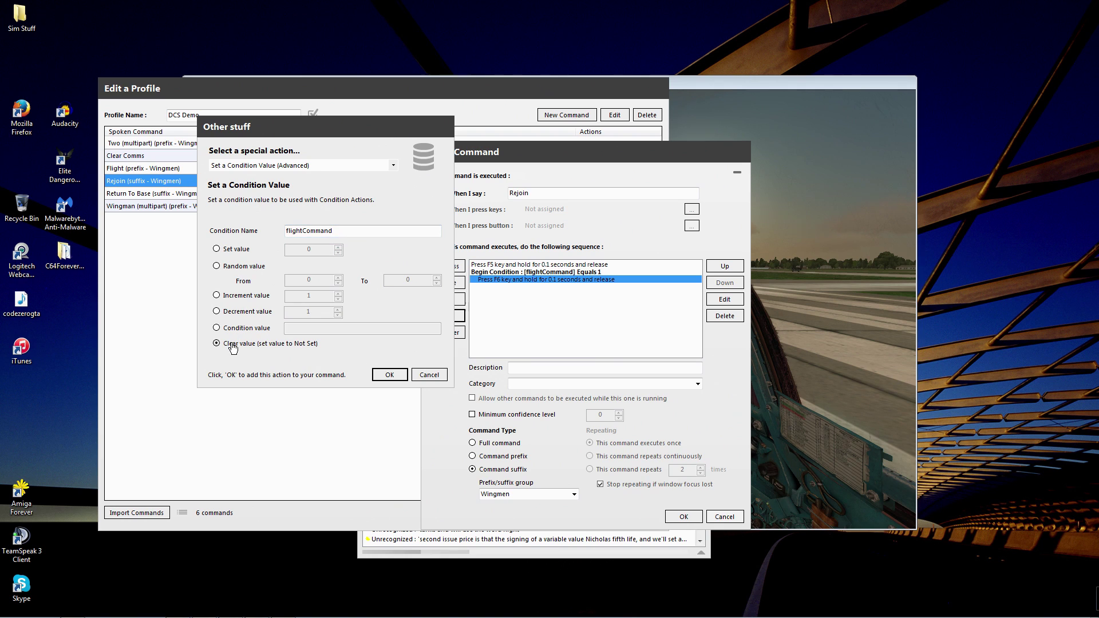
left_click(388, 376)
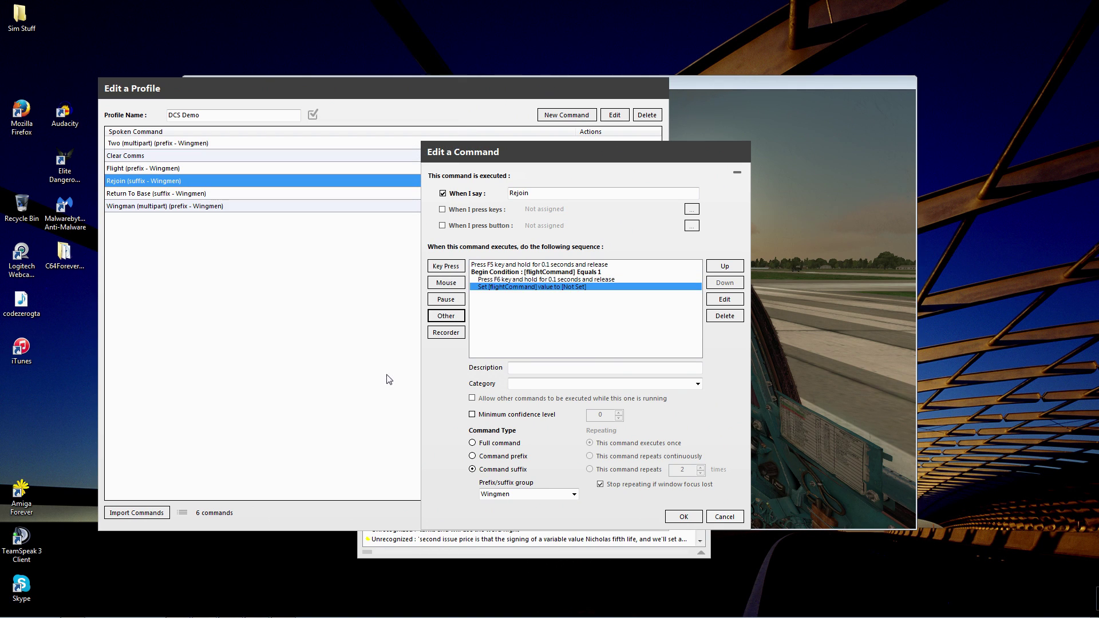
Add an End a Condition Block action set to exit the command if the condition is met
left_click(446, 318)
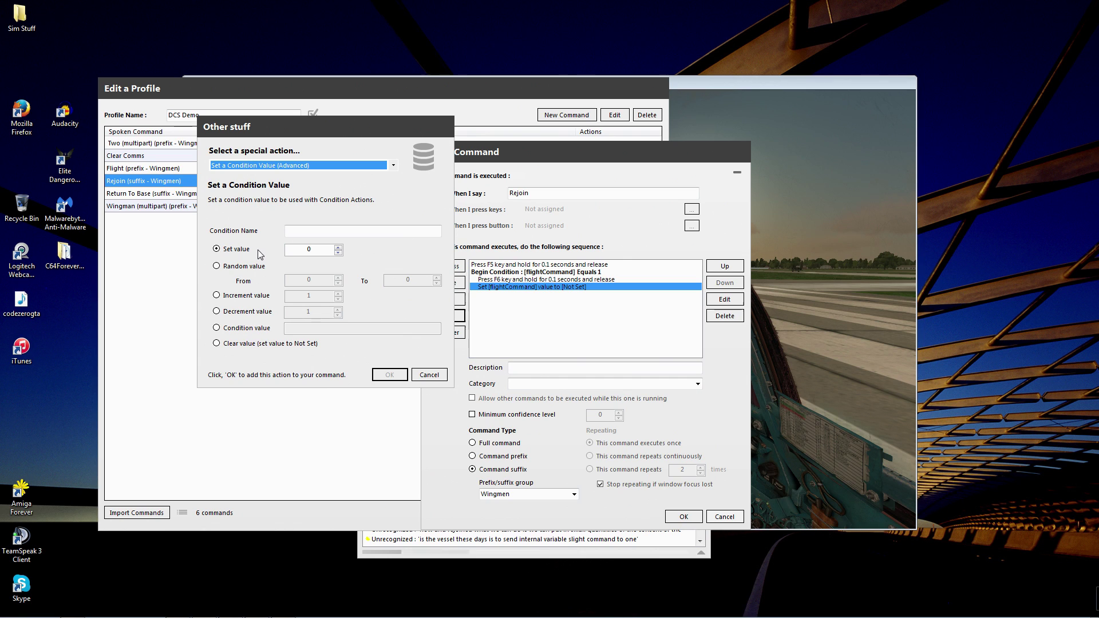
left_click(298, 165)
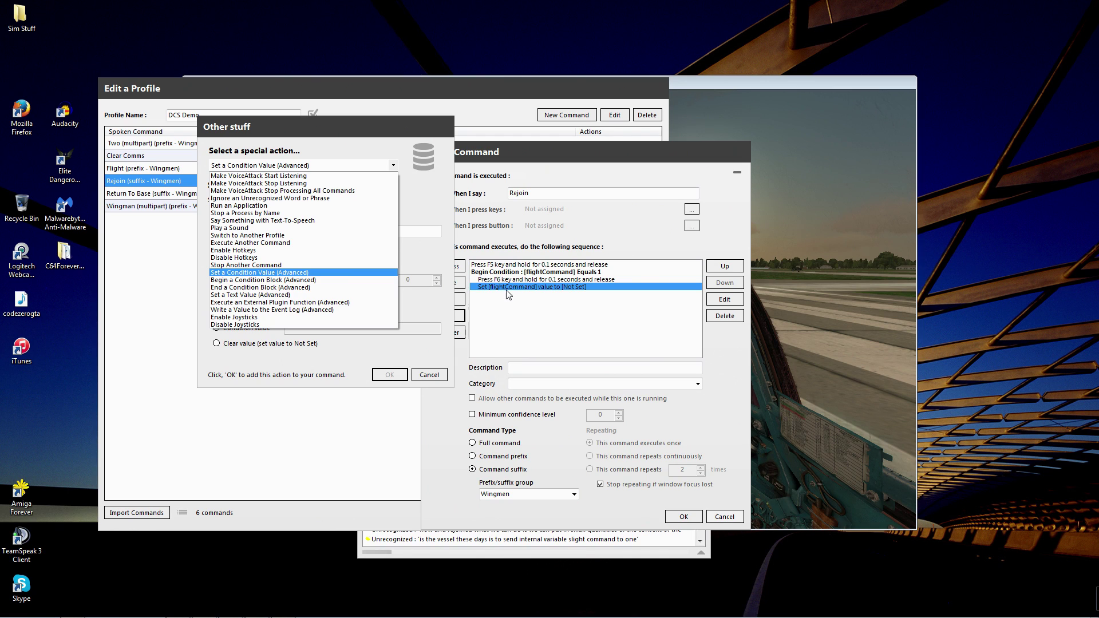
left_click(254, 288)
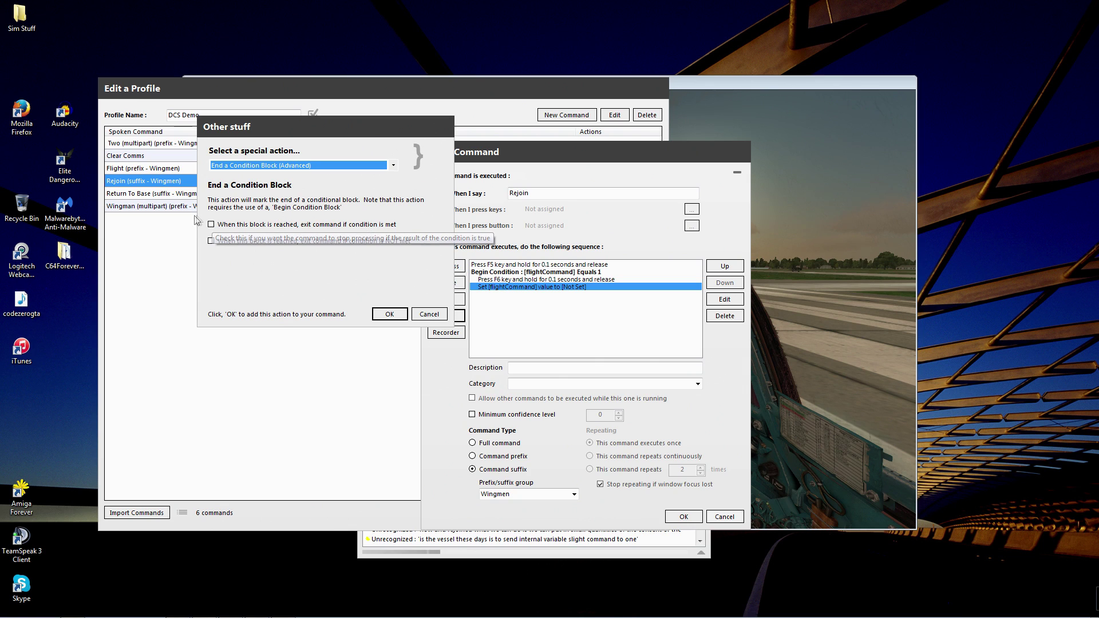
left_click(211, 226)
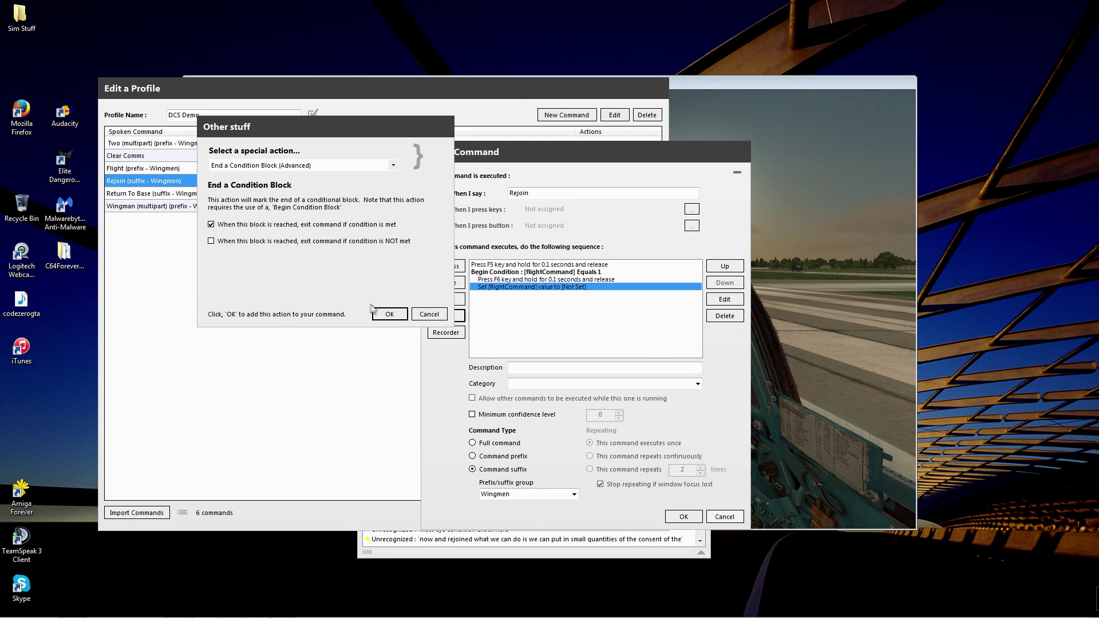
left_click(388, 316)
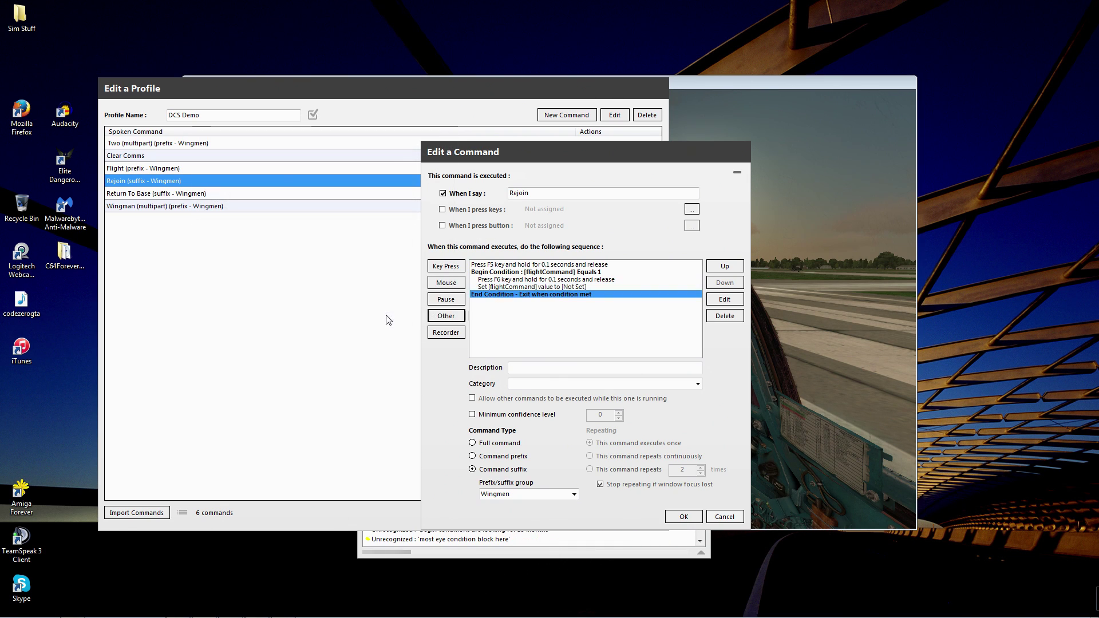
Move the F5 key press to the end of the Rejoin sequence, below the End Condition action
left_click(504, 264)
left_click(720, 290)
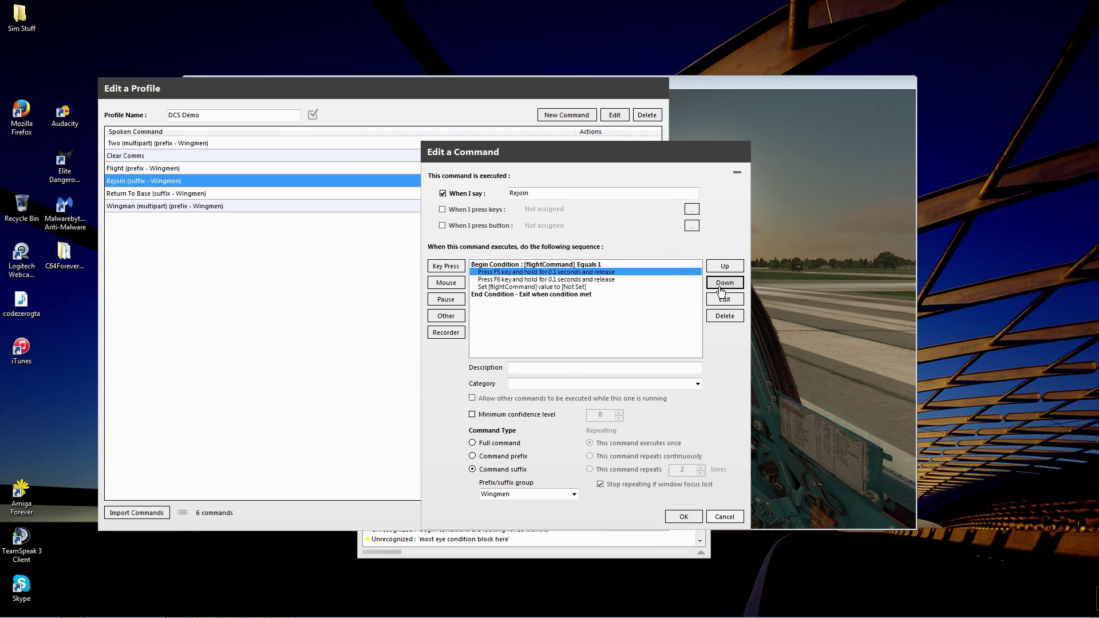
left_click(720, 291)
left_click(721, 291)
left_click(721, 290)
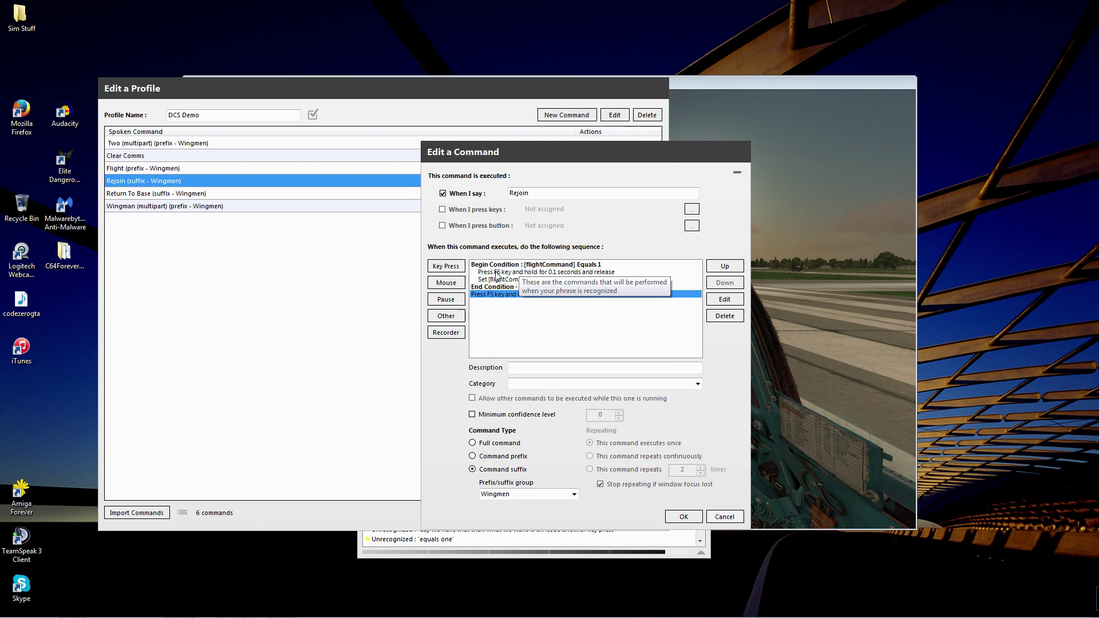
left_click(501, 280)
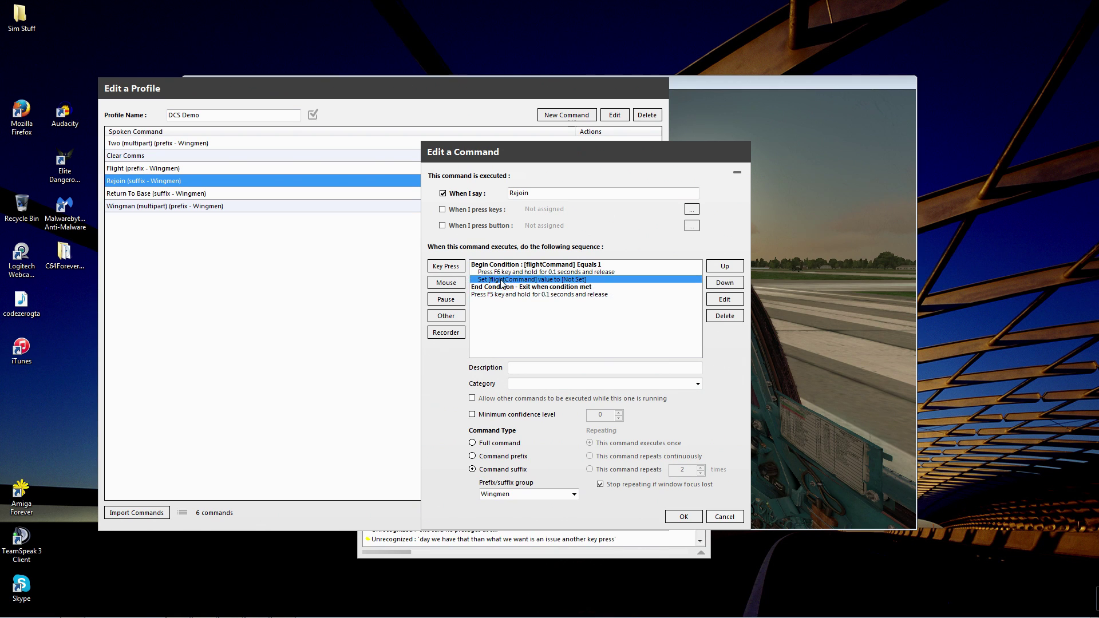
left_click(502, 288)
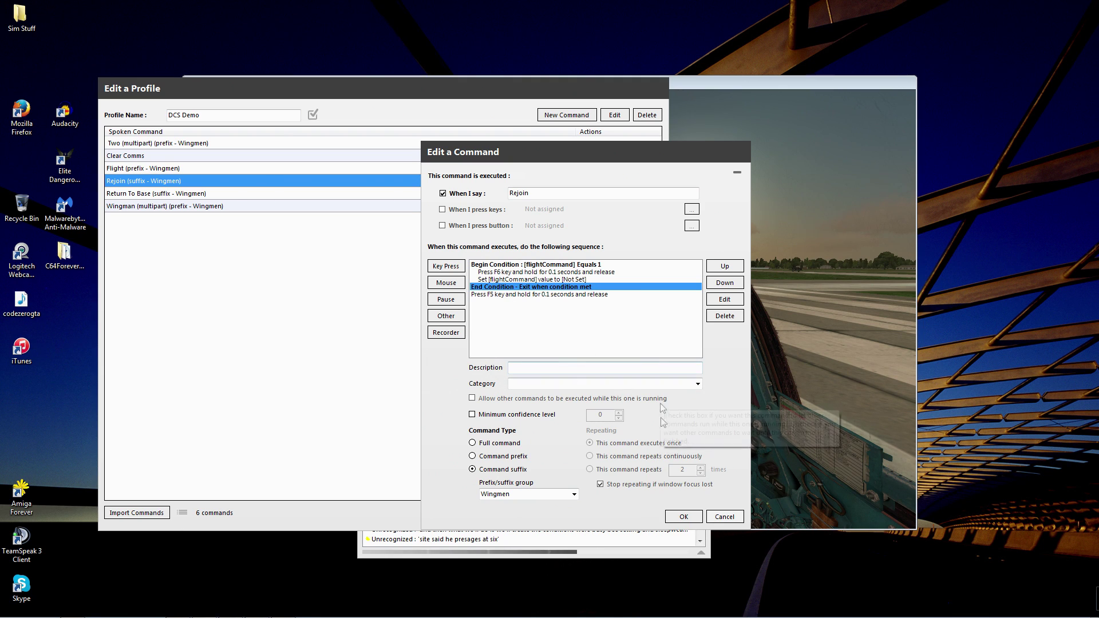
Save the Rejoin command and the profile, and switch to DCS to test the Rejoin order for Two and Flight
left_click(684, 517)
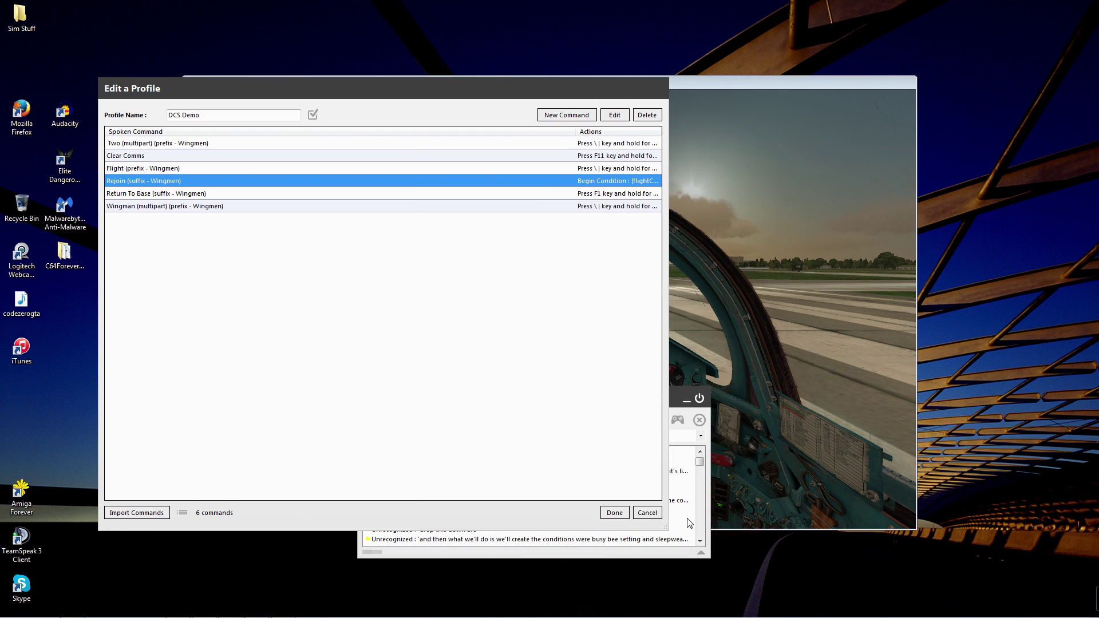
left_click(614, 513)
left_click(599, 296)
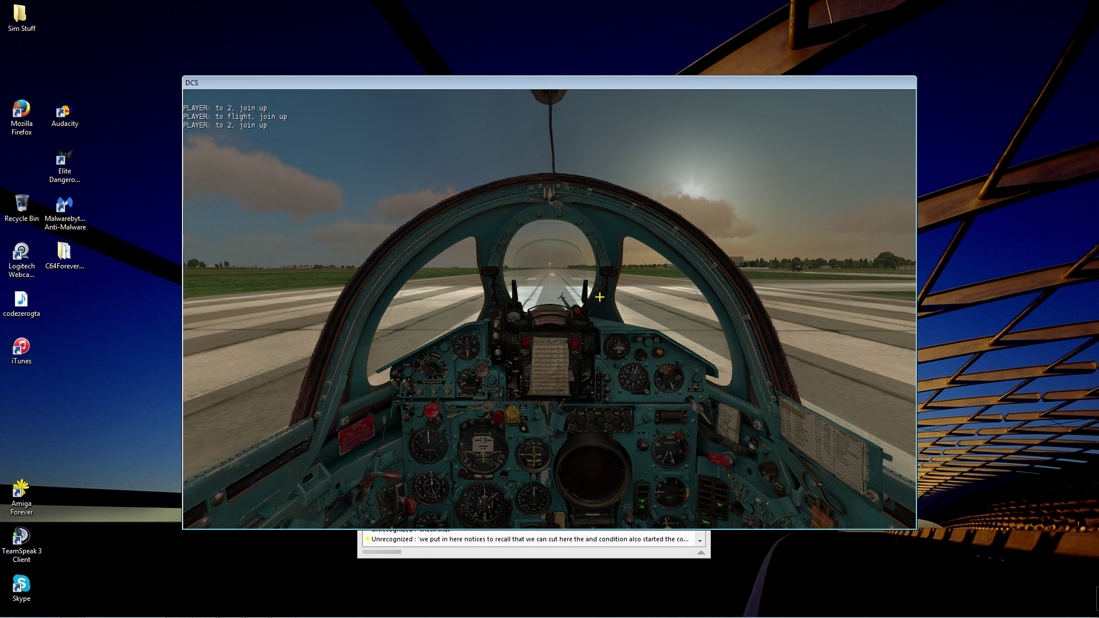
In VoiceAttack, add the alternative phrases "form up", "get on my wing", "get back in formation" and "get over here" to the Rejoin command and save the profile
left_click(515, 548)
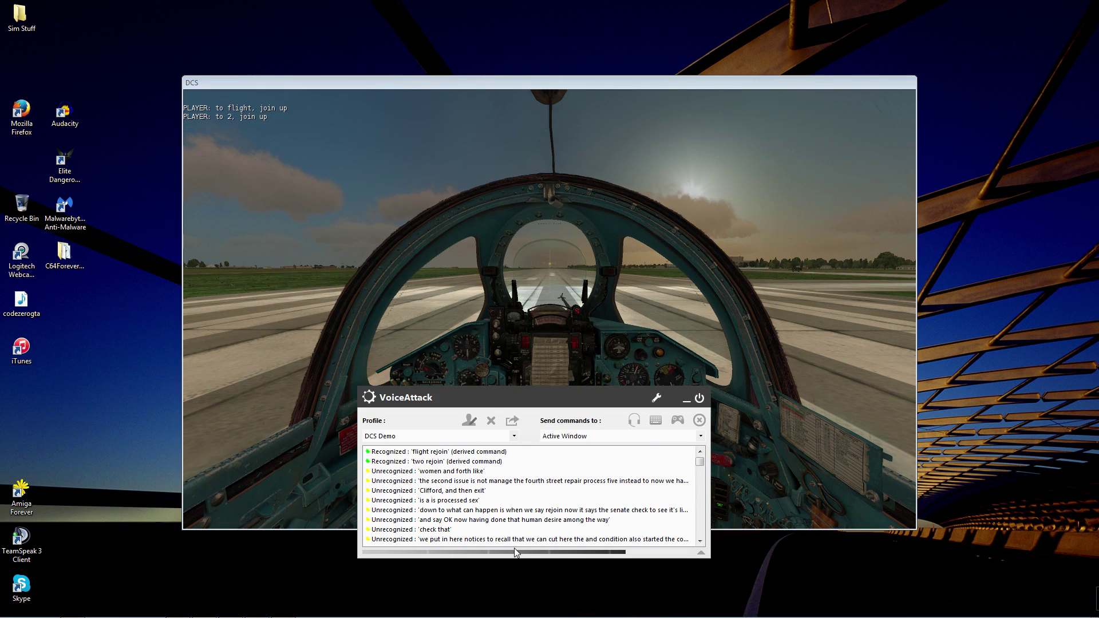
left_click(478, 423)
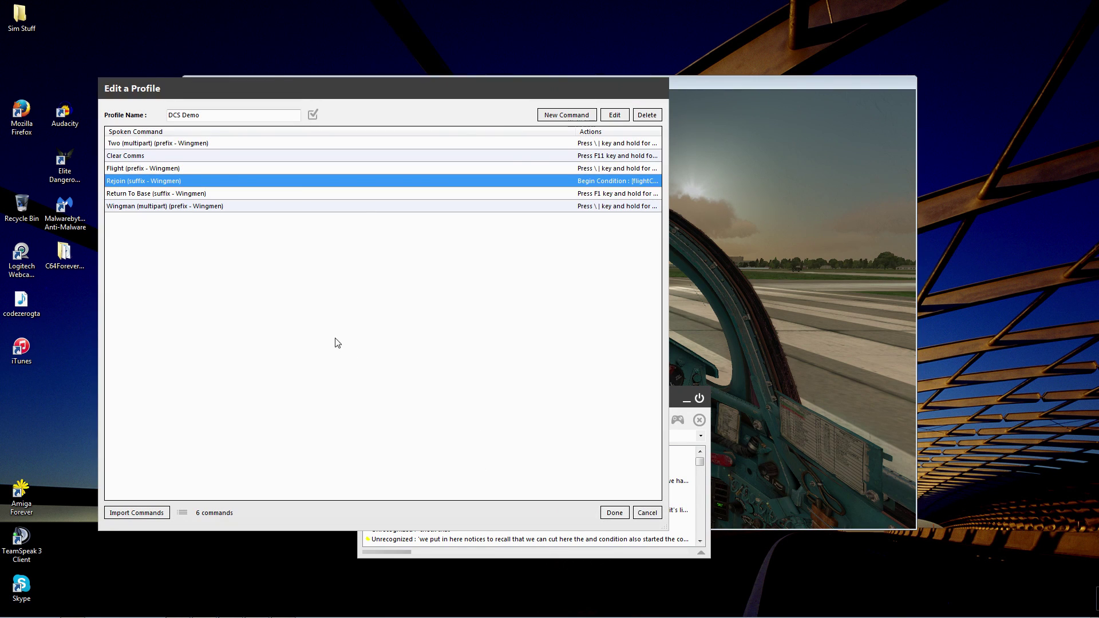
double_click(169, 186)
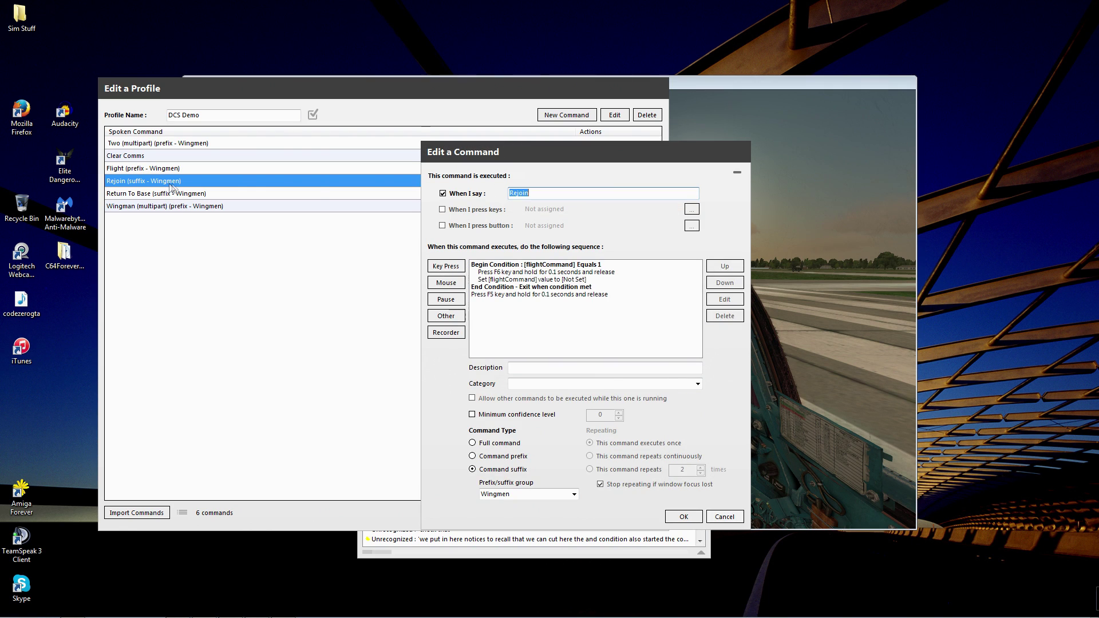
left_click(548, 197)
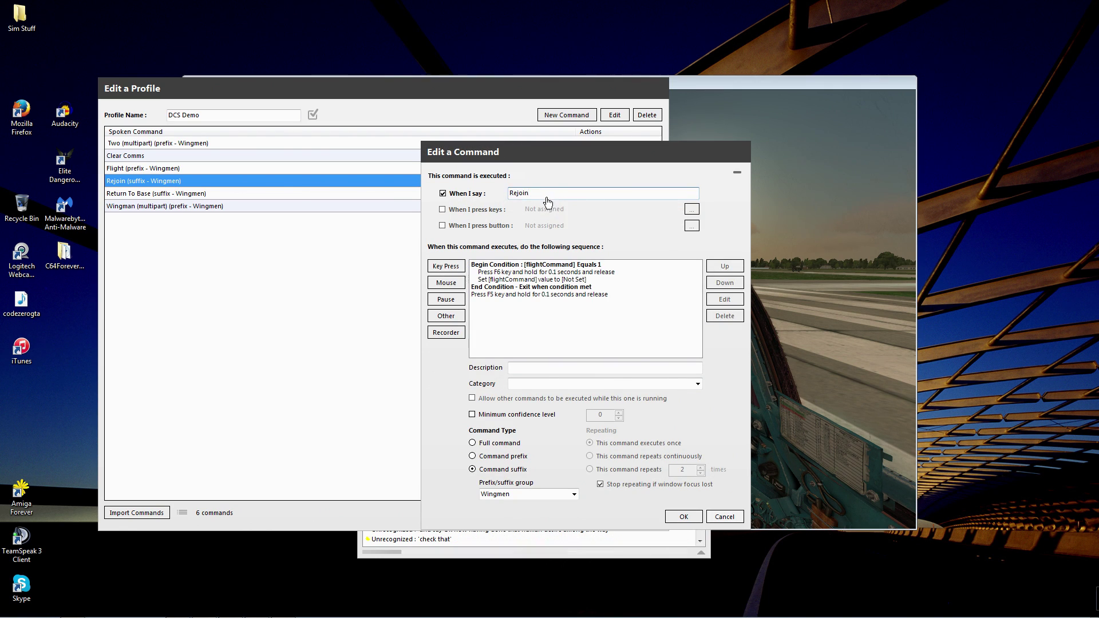
type(";form")
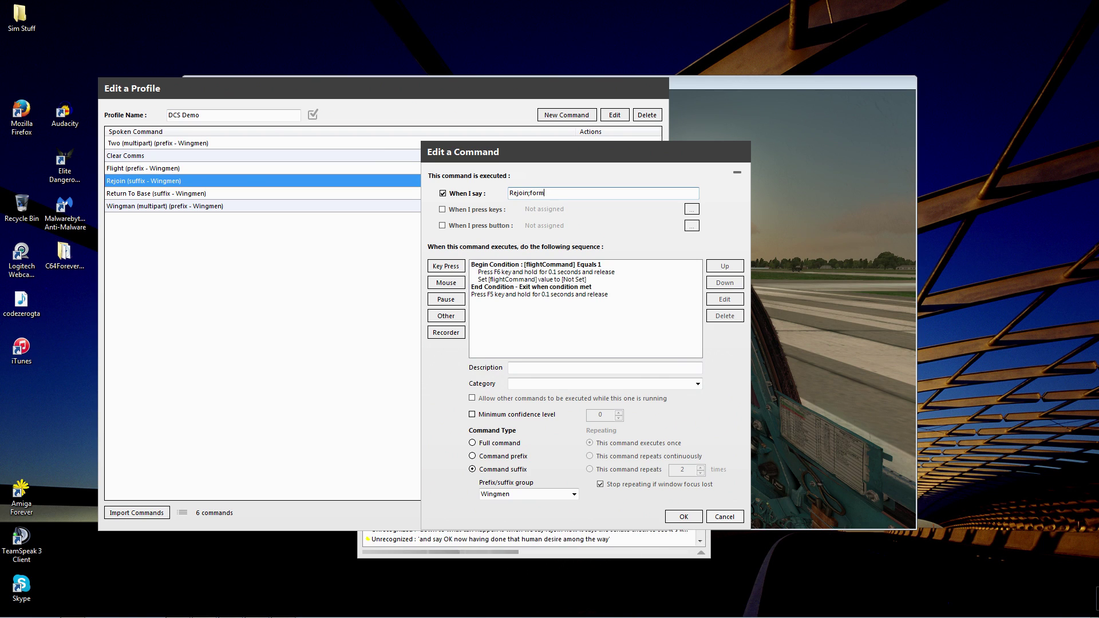
type(" up;get o")
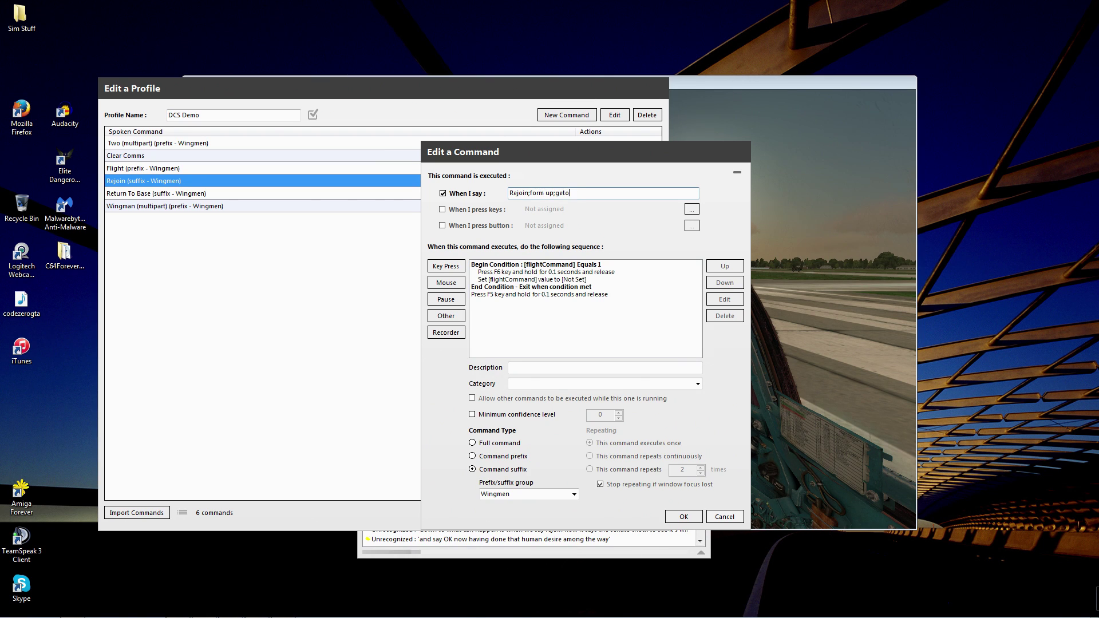
type("n my wing")
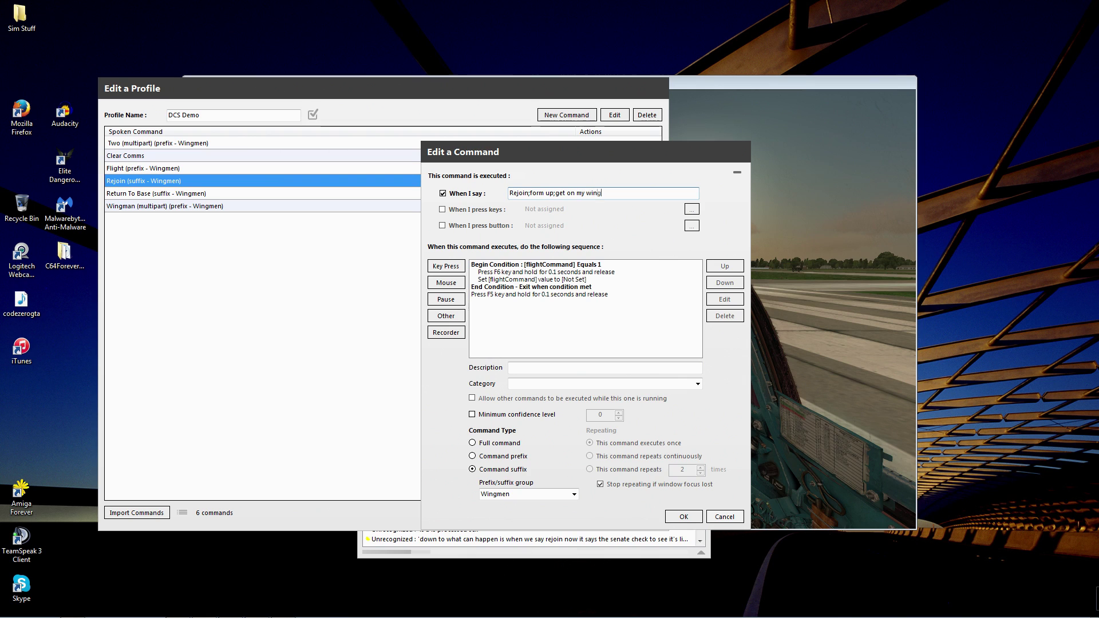
type("; get back in forma")
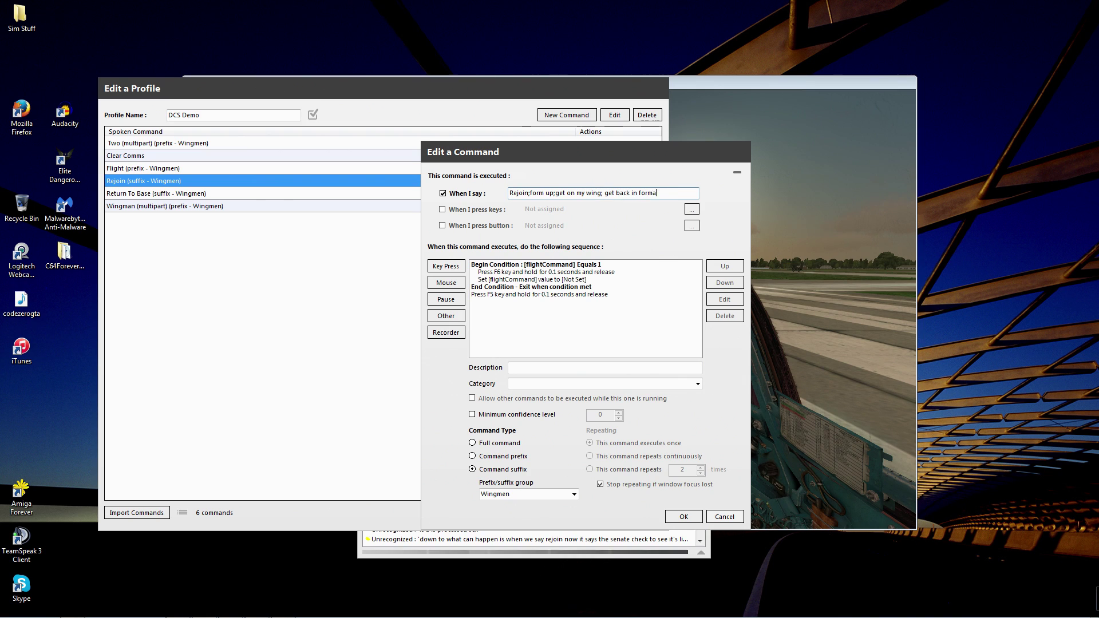
type("tion; get over here")
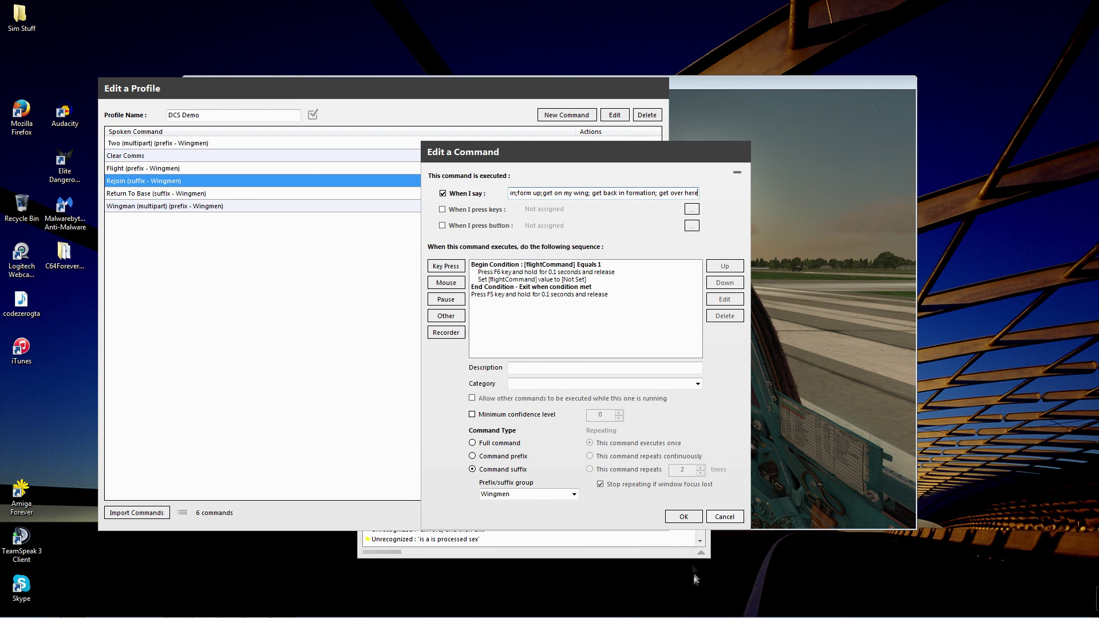
left_click(683, 517)
left_click(613, 514)
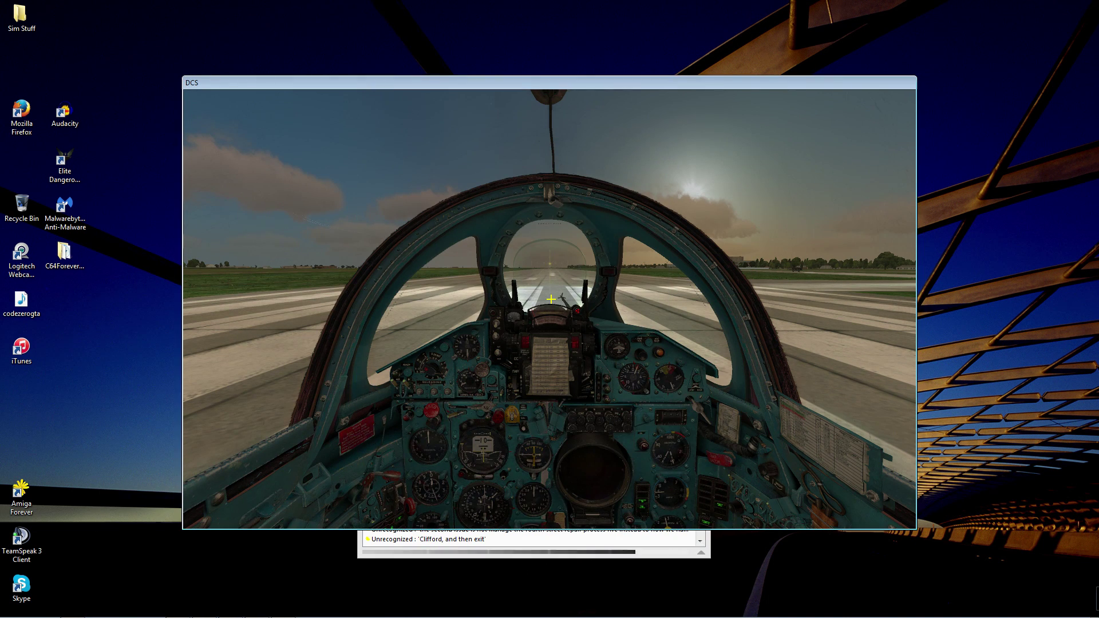
Test the join-up order in DCS for Two and for the whole flight
key("backslash")
key("F1")
key("F5")
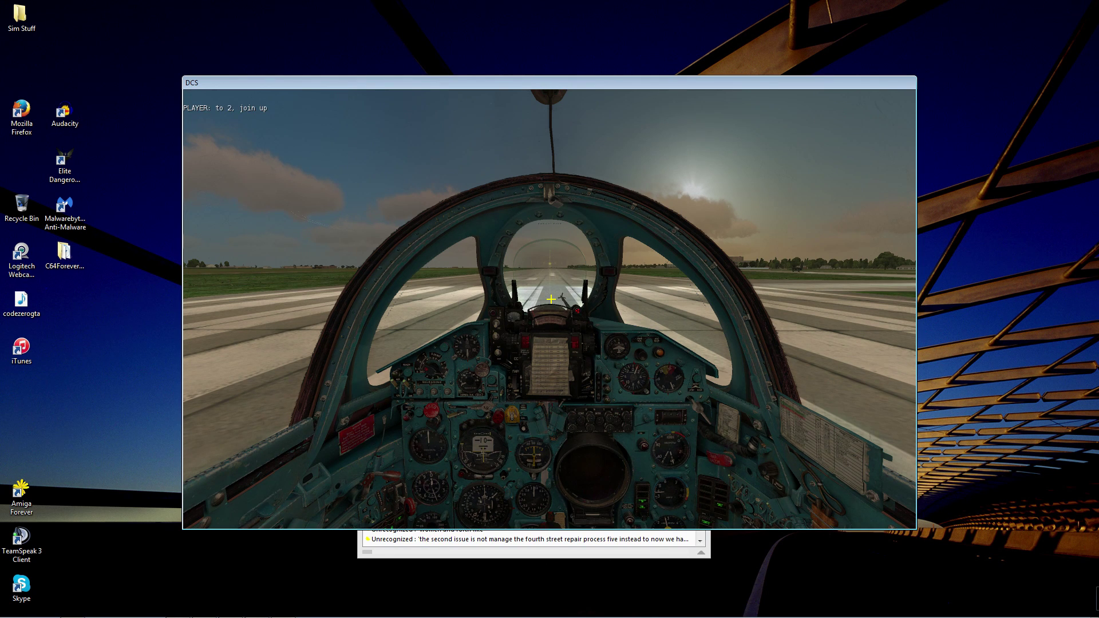
key("backslash")
key("F2")
key("F5")
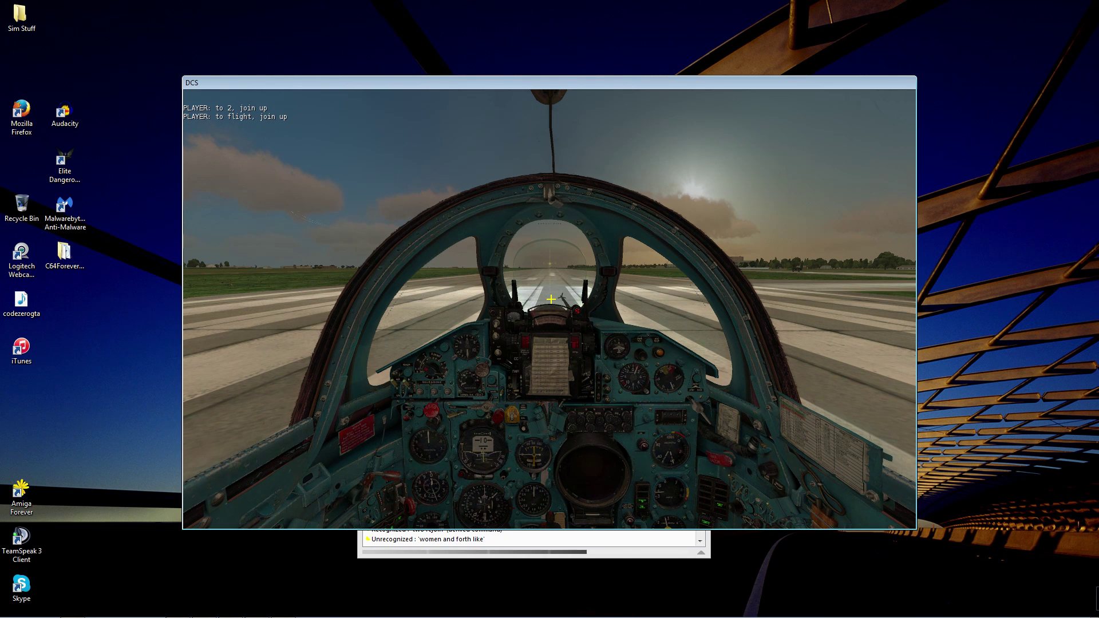
Switch VoiceAttack to the DCS Comms profile and test engage ground targets, engage bandits and return to base orders in DCS, checking the recognition log
left_click(548, 555)
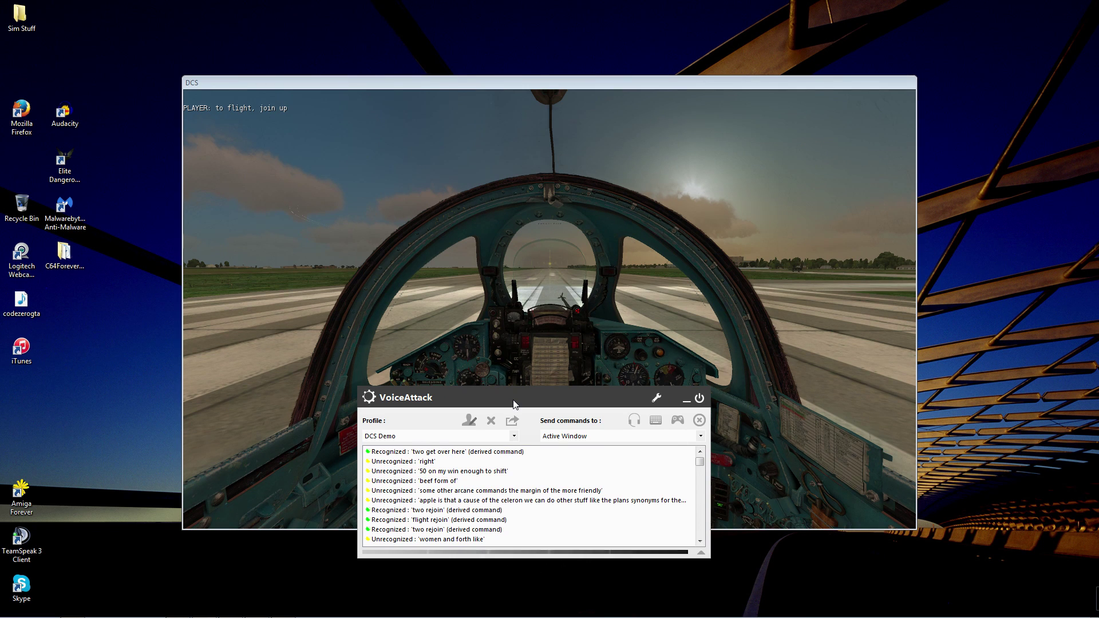
left_click(513, 438)
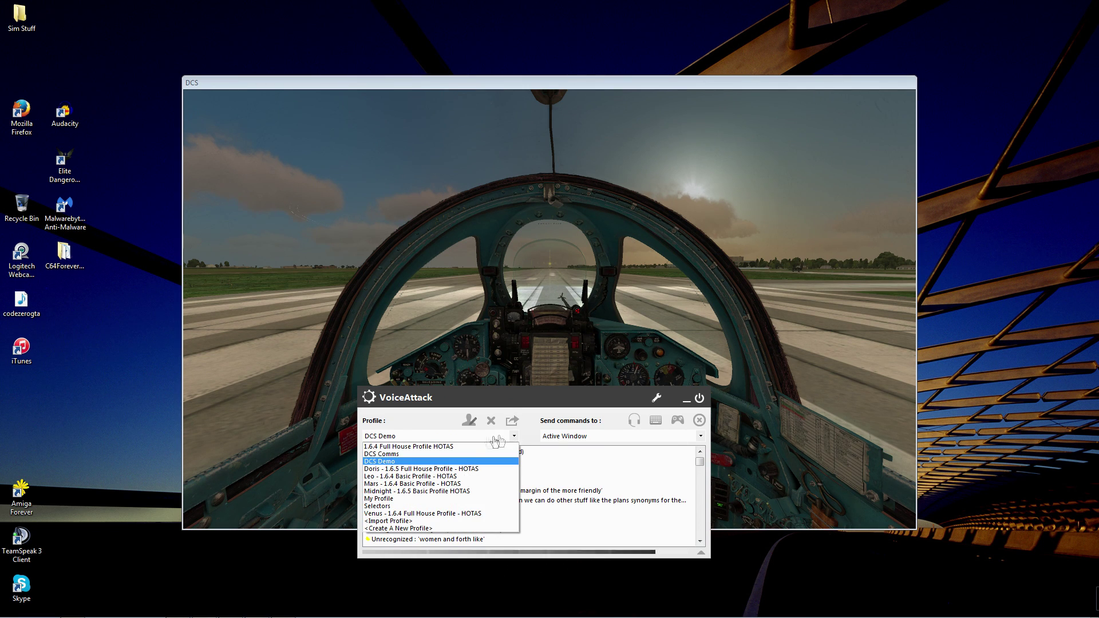
left_click(467, 456)
left_click(477, 319)
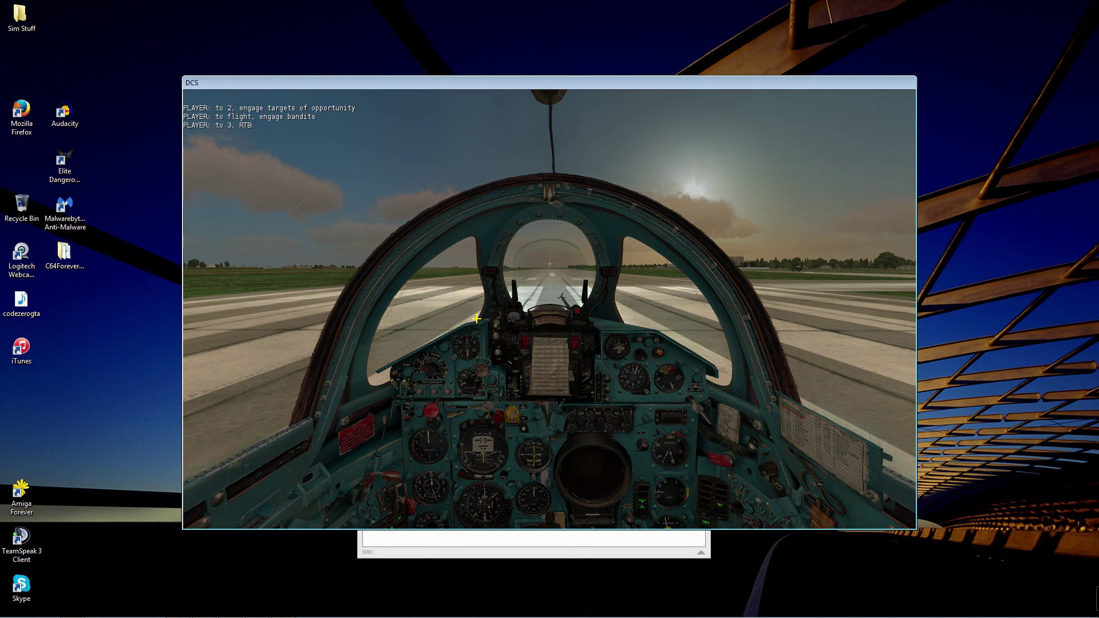
left_click(511, 539)
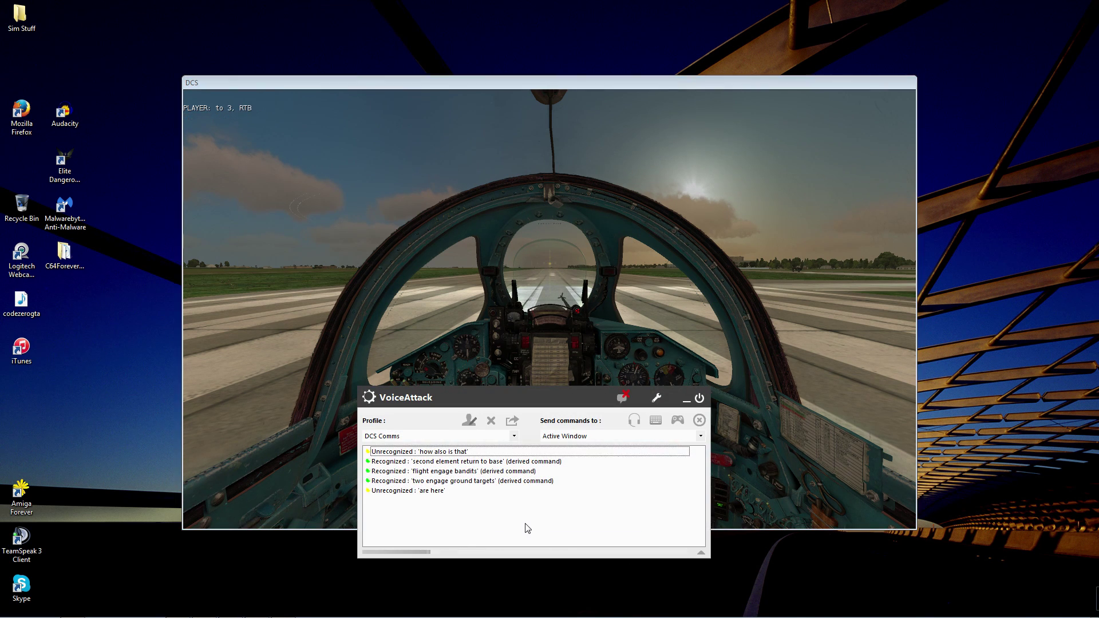